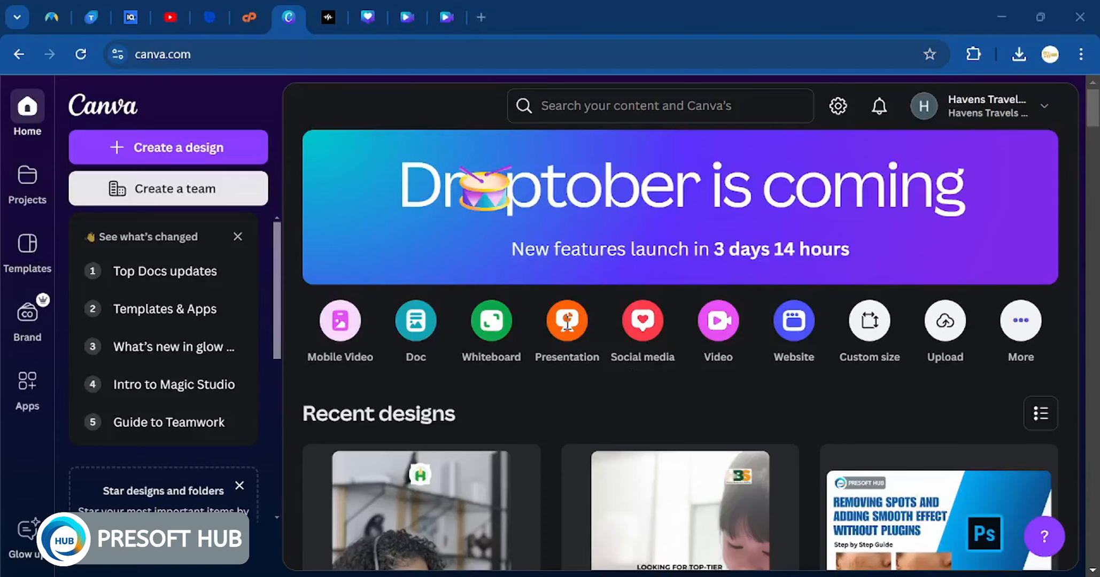
Create a blank Instagram Reel design from the social media formats
left_click(568, 323)
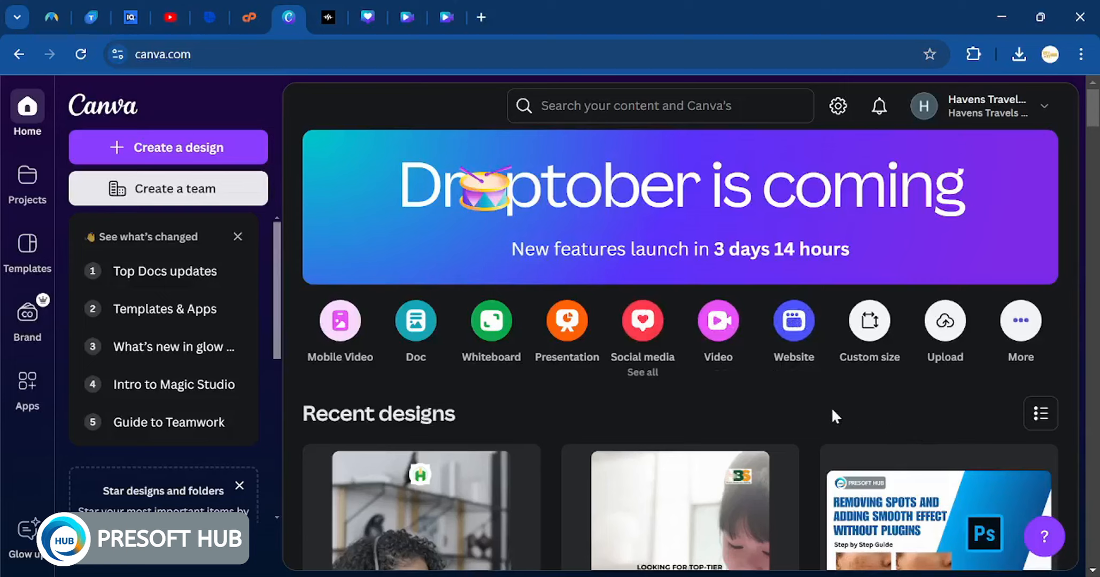
left_click(644, 325)
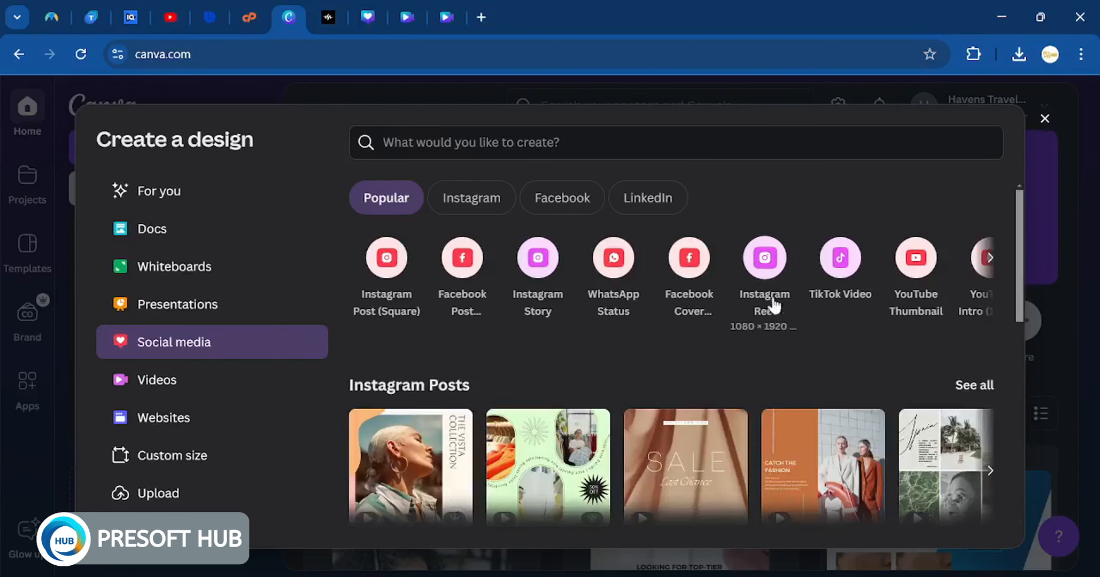
left_click(766, 268)
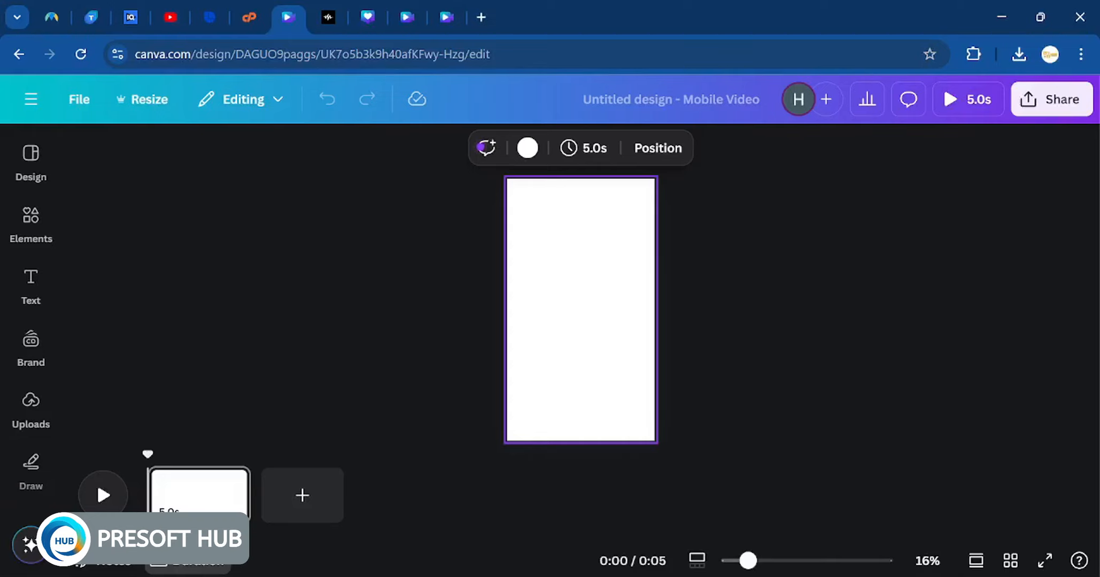
Add centred Poppins text reading "Looking to learn something new? We've got you covered at PRESOFT!" and append a blank second page
left_click(31, 284)
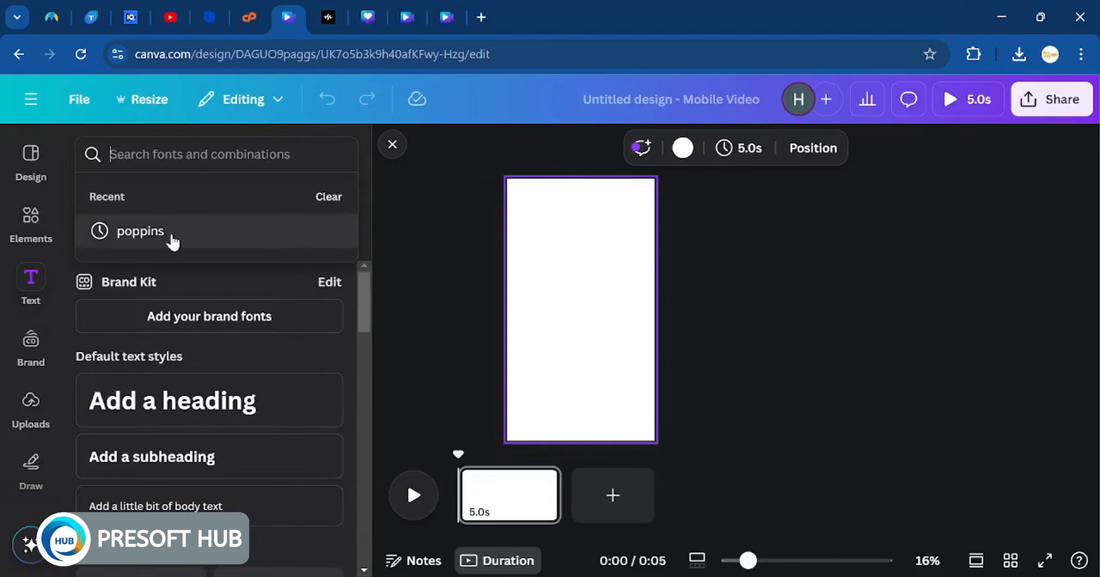
left_click(169, 235)
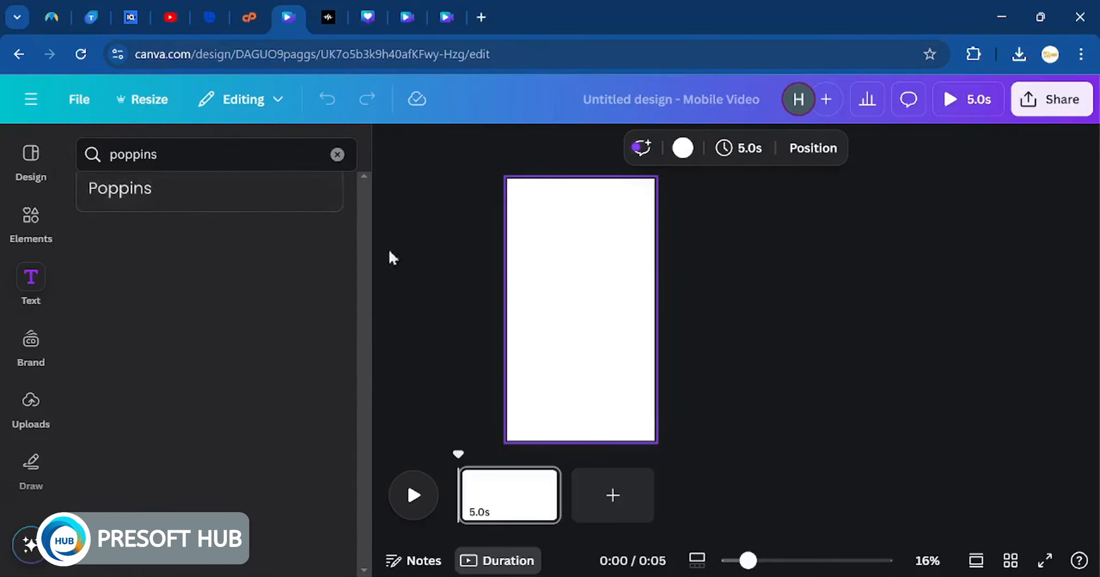
left_click_drag(177, 197, 576, 310)
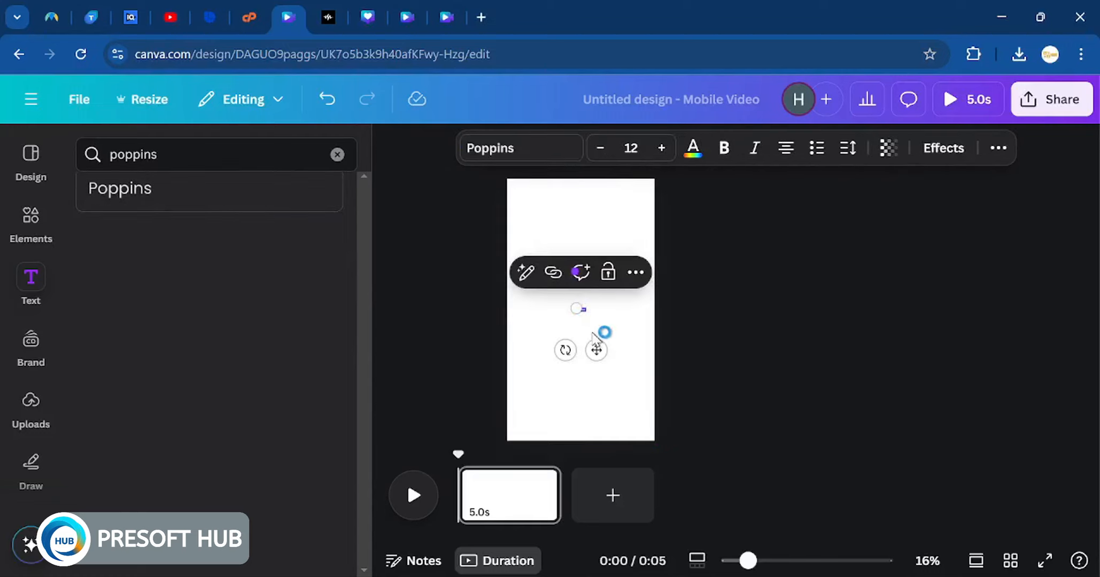
left_click(613, 497)
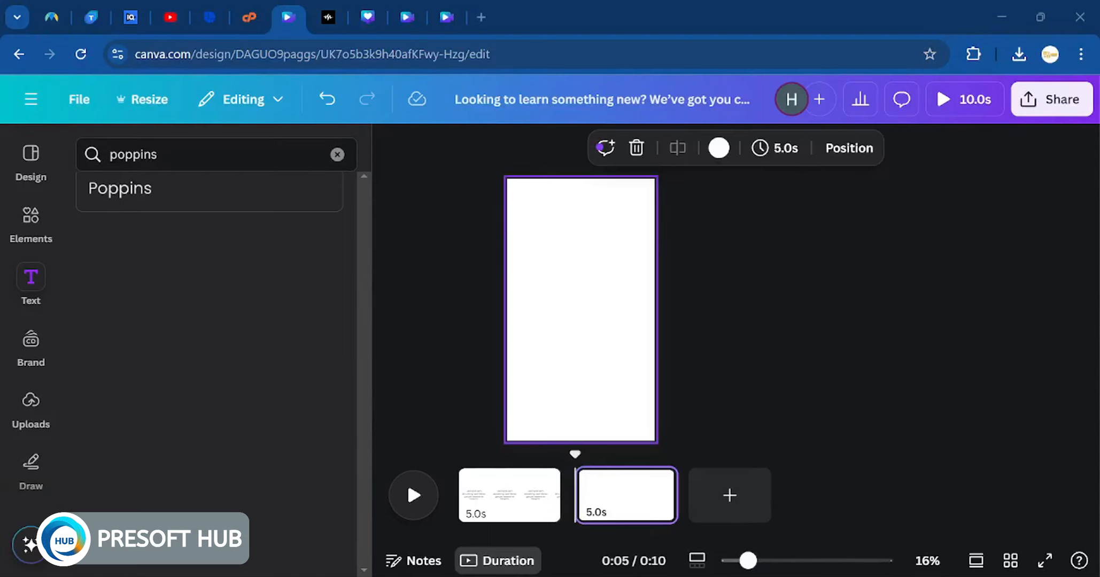
Duplicate the first page and change the copy's text to "Tell us what YOU want to learn, and we'll create a free video class just for you!"
right_click(508, 496)
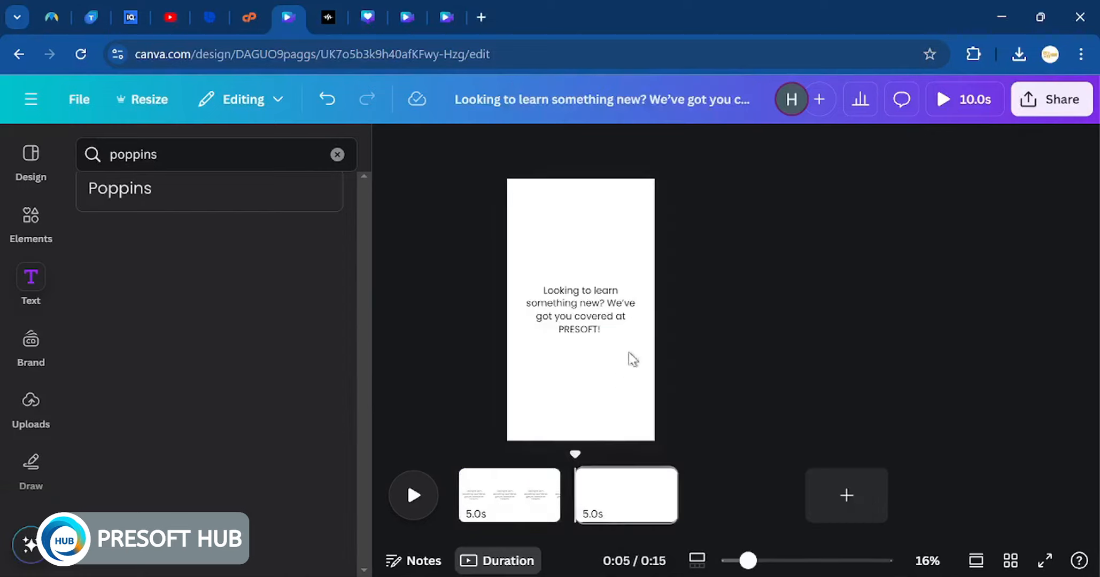
left_click(492, 503)
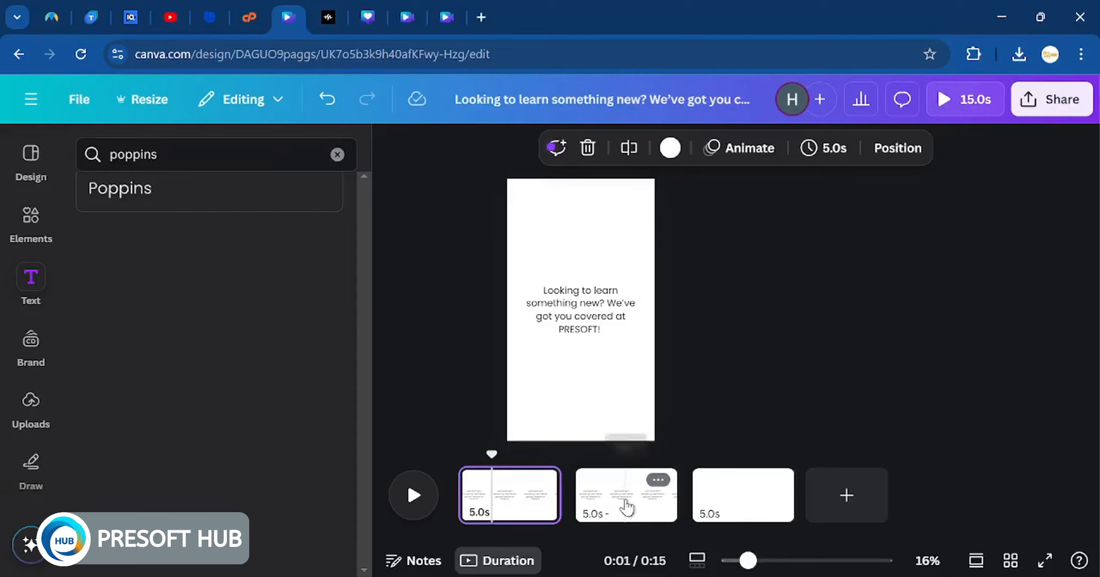
left_click(625, 505)
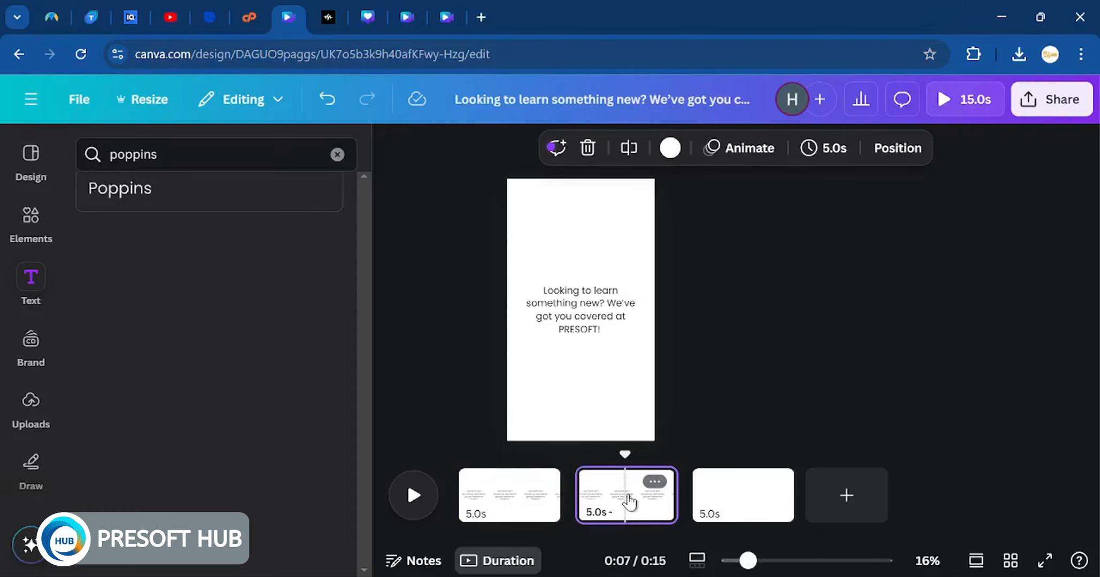
left_click(583, 314)
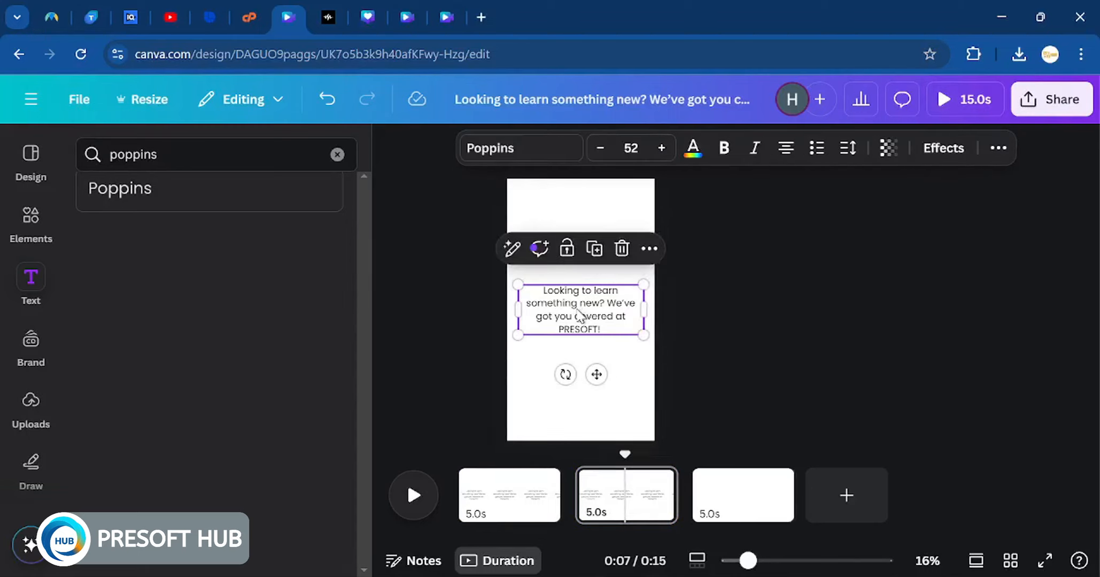
left_click(579, 309)
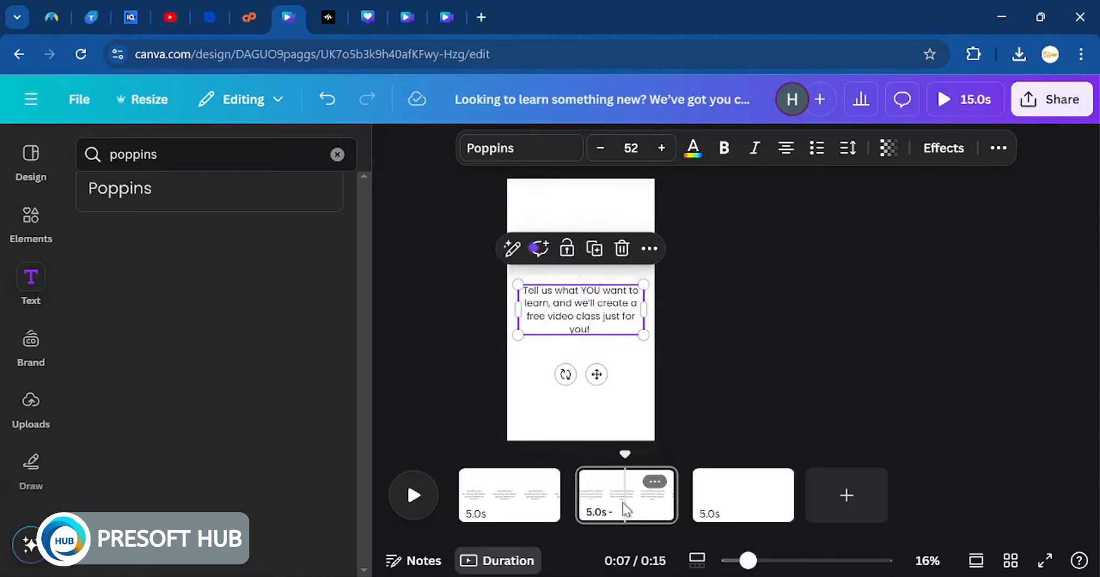
Duplicate the second page and change the copy's text to "Master new skills like coding, graphic design, Video editing and beyond—all at your own pace."
right_click(625, 511)
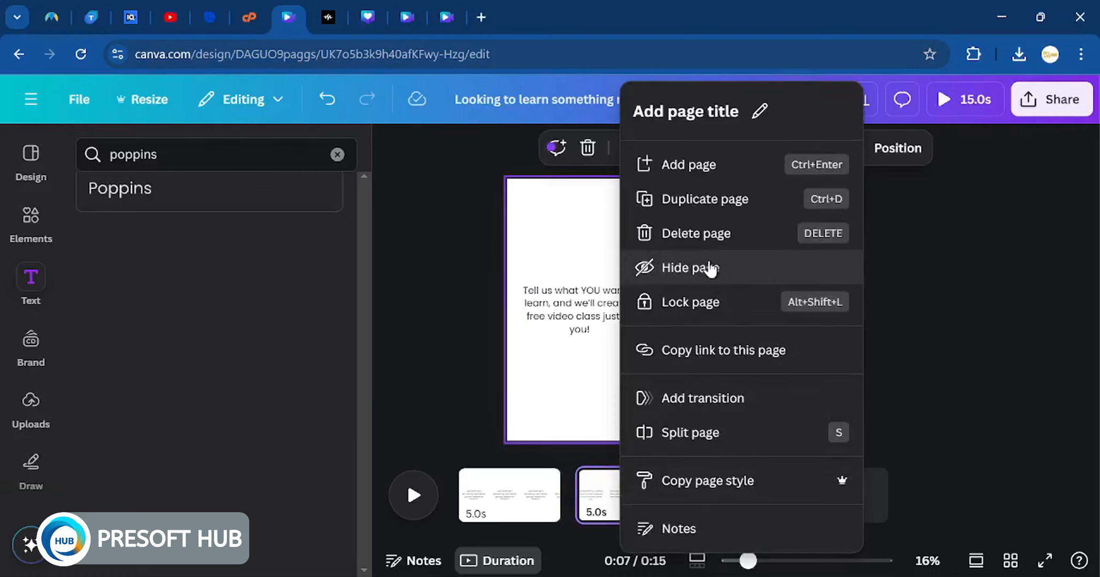
left_click(724, 211)
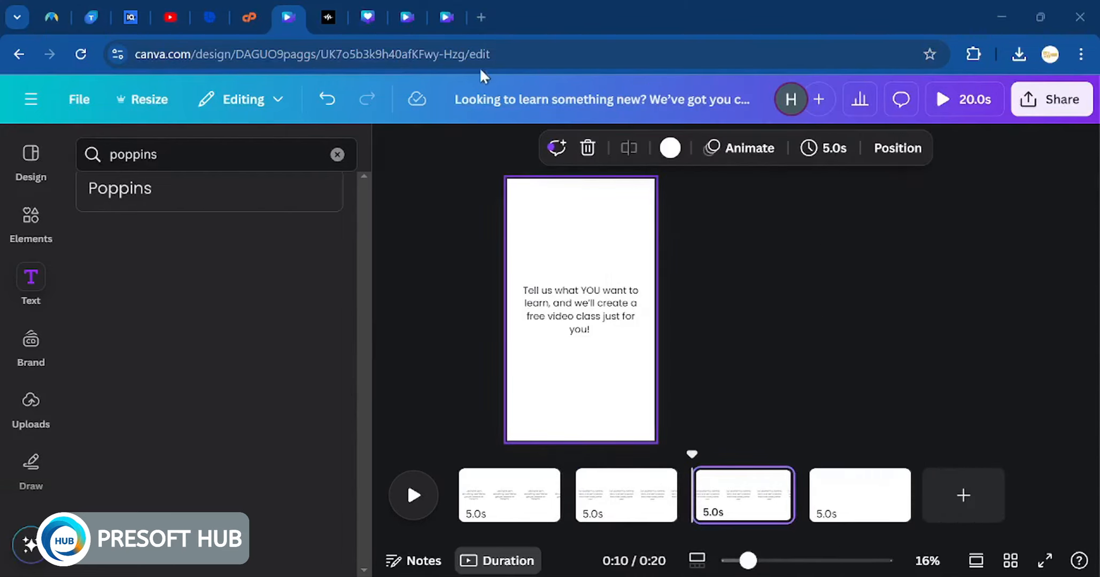
double_click(565, 299)
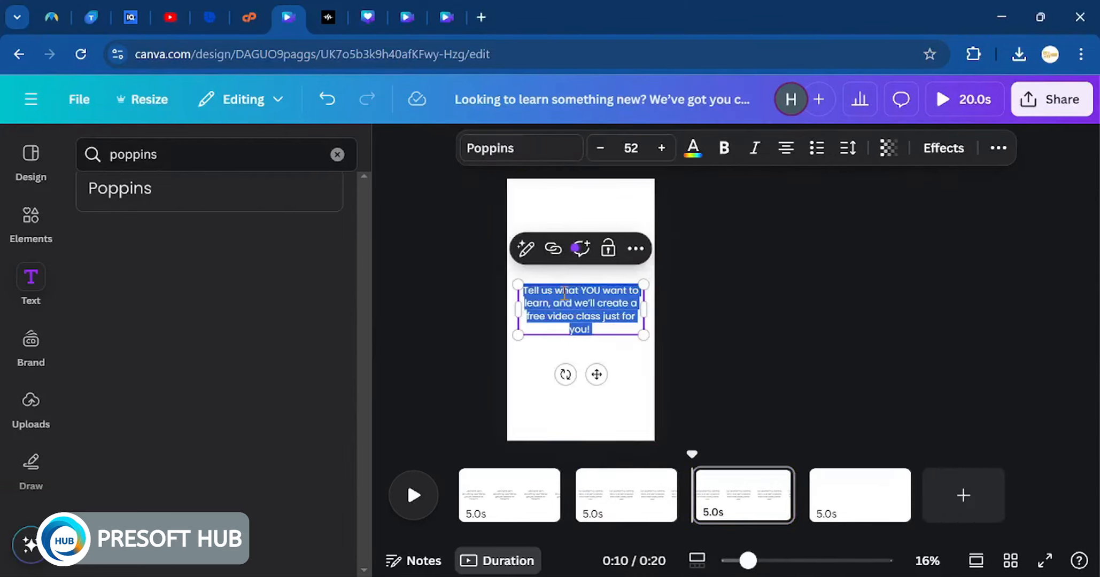
type("Master new skills like coding, graphic design, and beyond—all at your own pace.")
type("ideo editing")
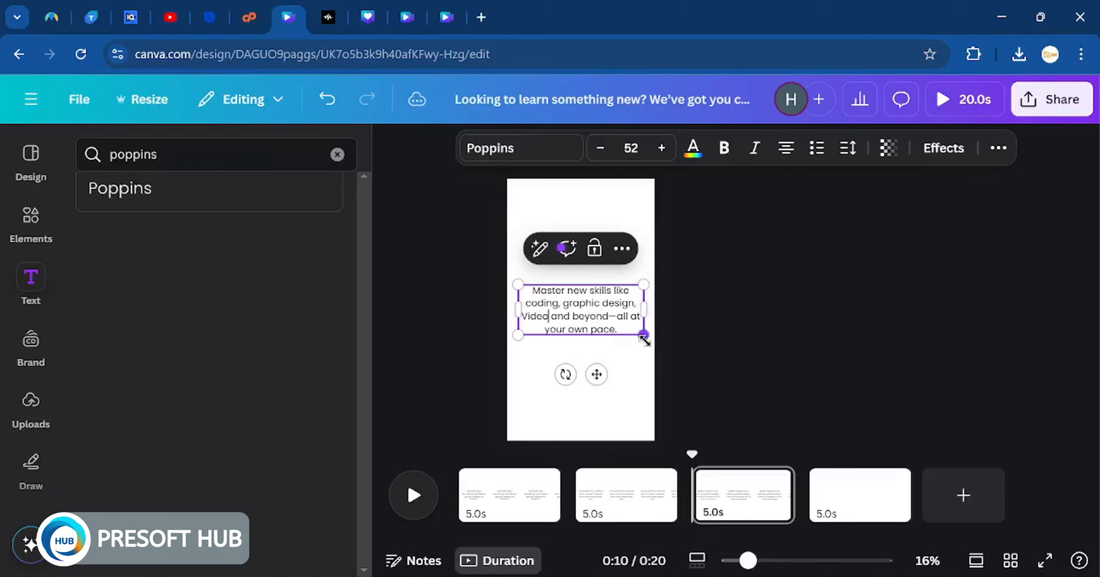
Duplicate the third page, set its text to "Hundreds are already learning with us. What are you waiting for?" and centre the text on the page
right_click(738, 502)
left_click(815, 213)
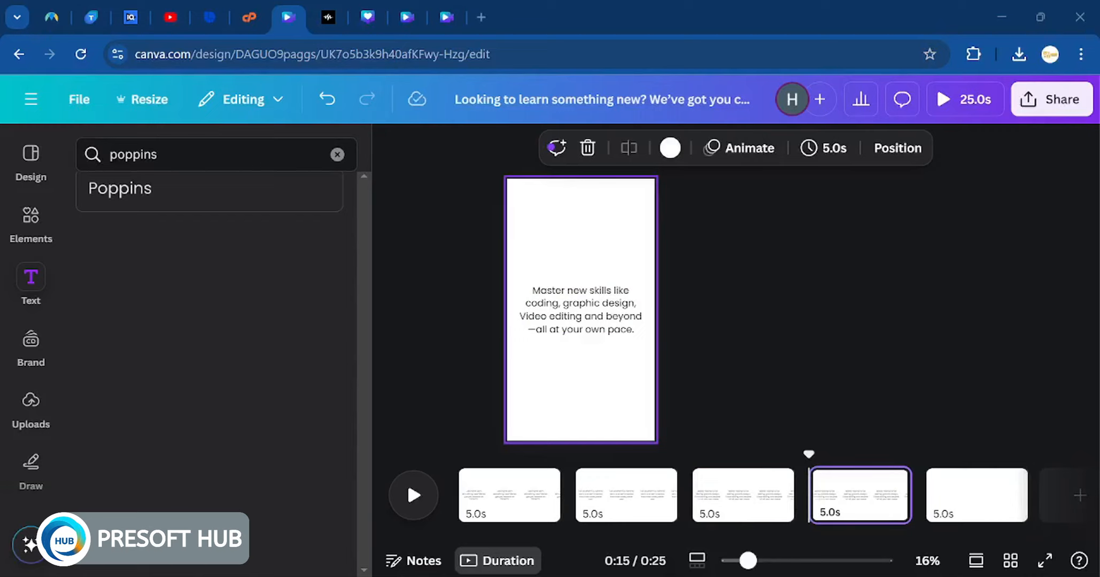
double_click(587, 327)
type("Hundreds are already learning with us. What are you waiting for?")
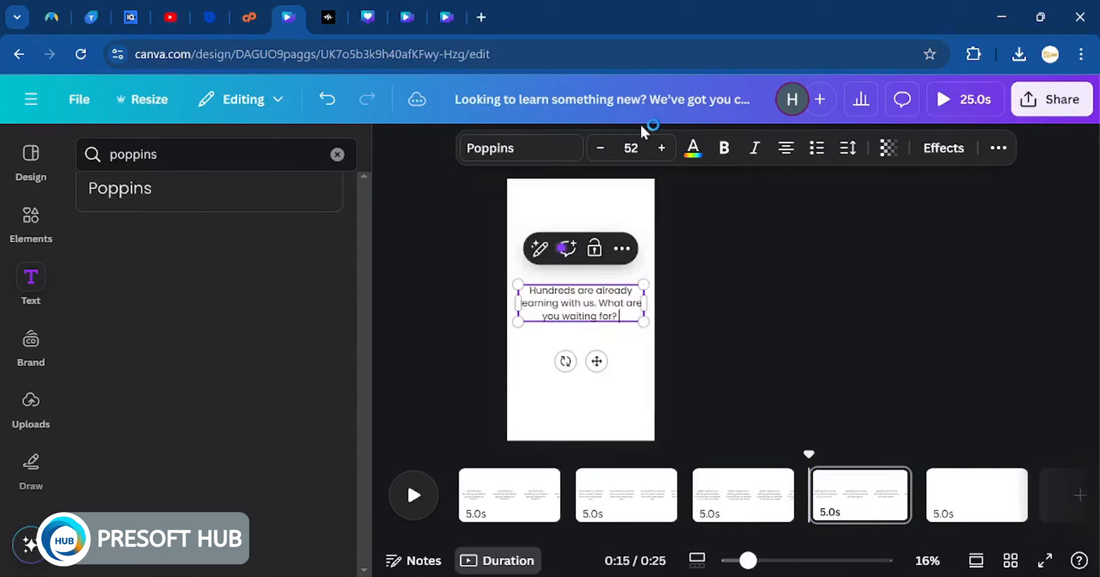
left_click_drag(597, 362, 597, 377)
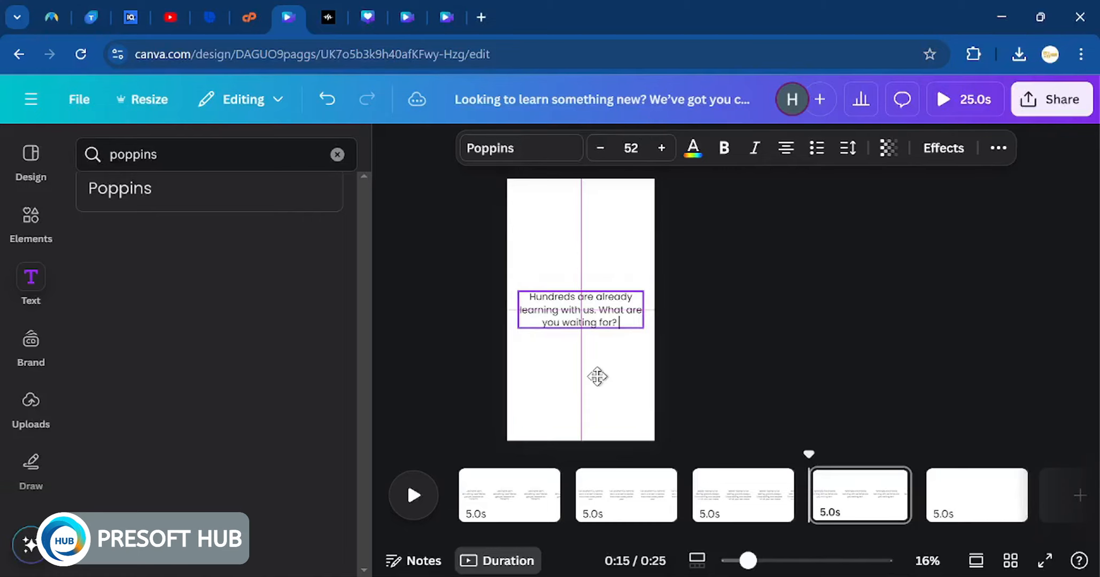
Duplicate the fourth page with the text "Tap the link in bio to request your free class and start learning today!" and delete the blank last page
left_click(886, 481)
left_click(912, 196)
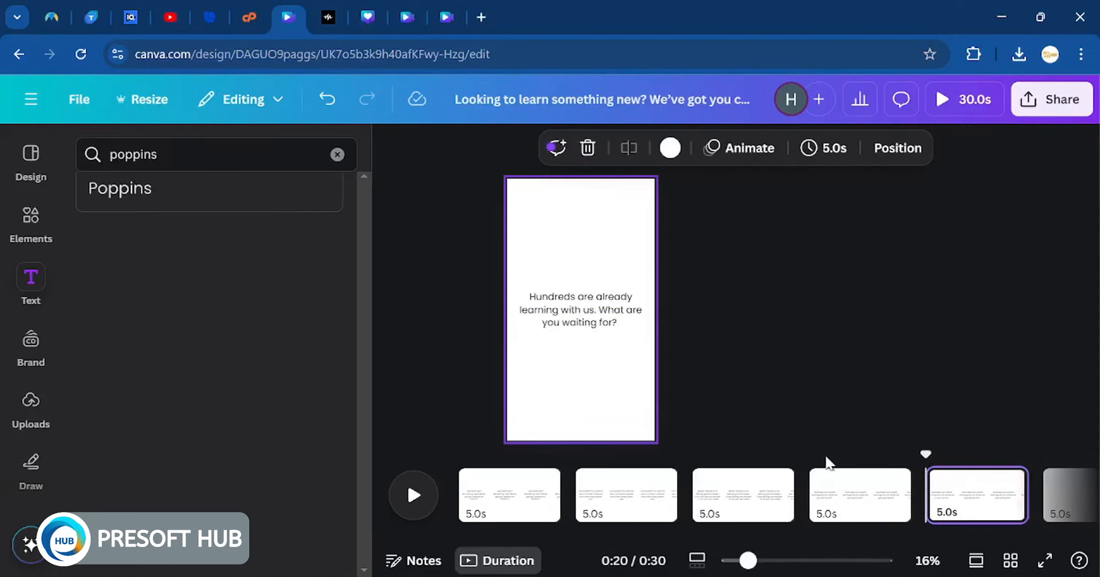
key("Delete")
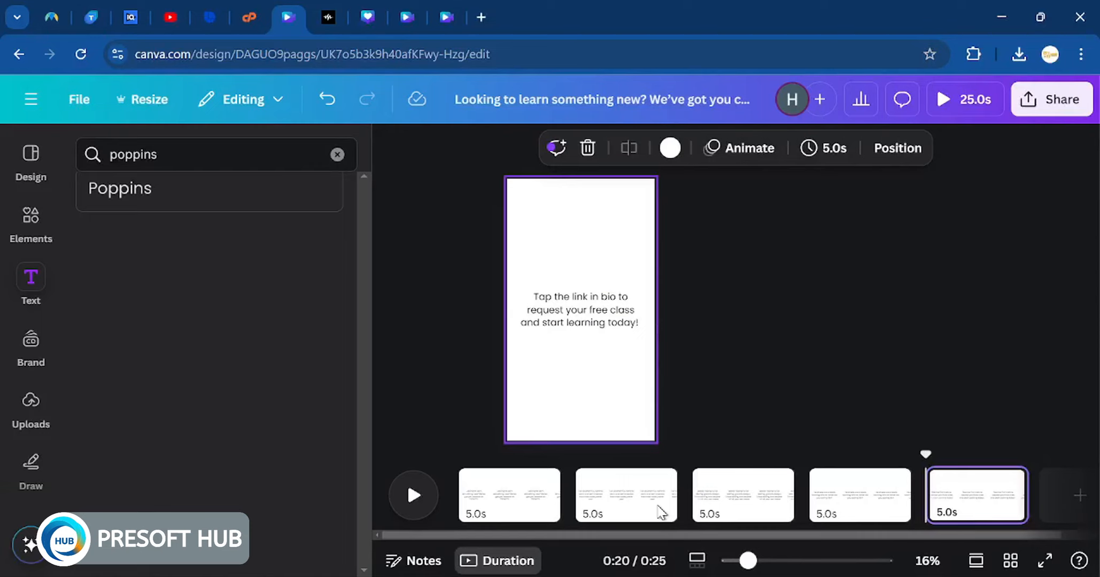
Left-align the first page's text and set its letter spacing to 41 and line spacing to 1.46
left_click(500, 505)
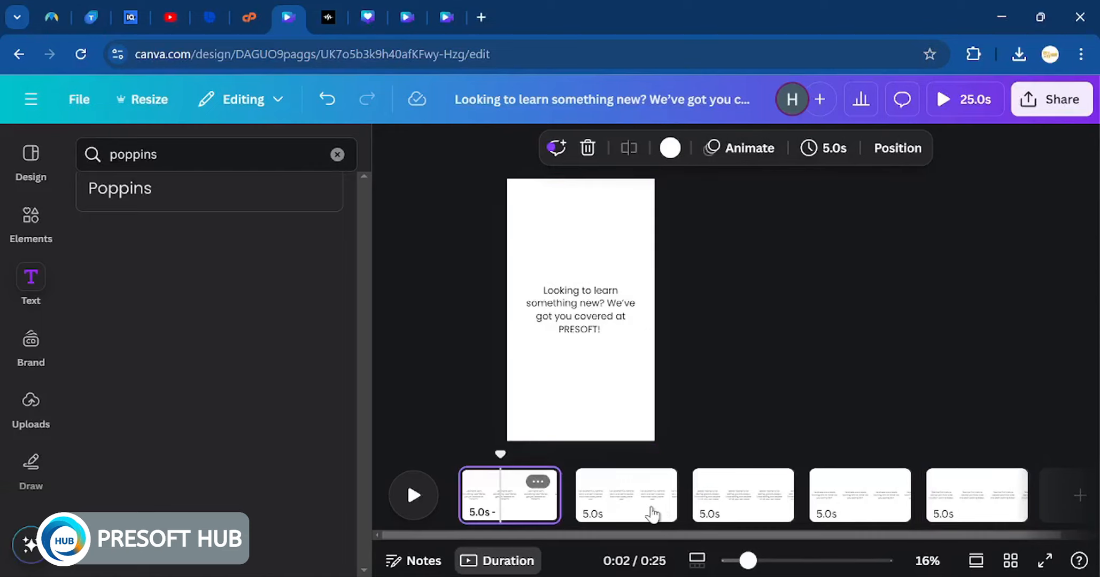
left_click(652, 513)
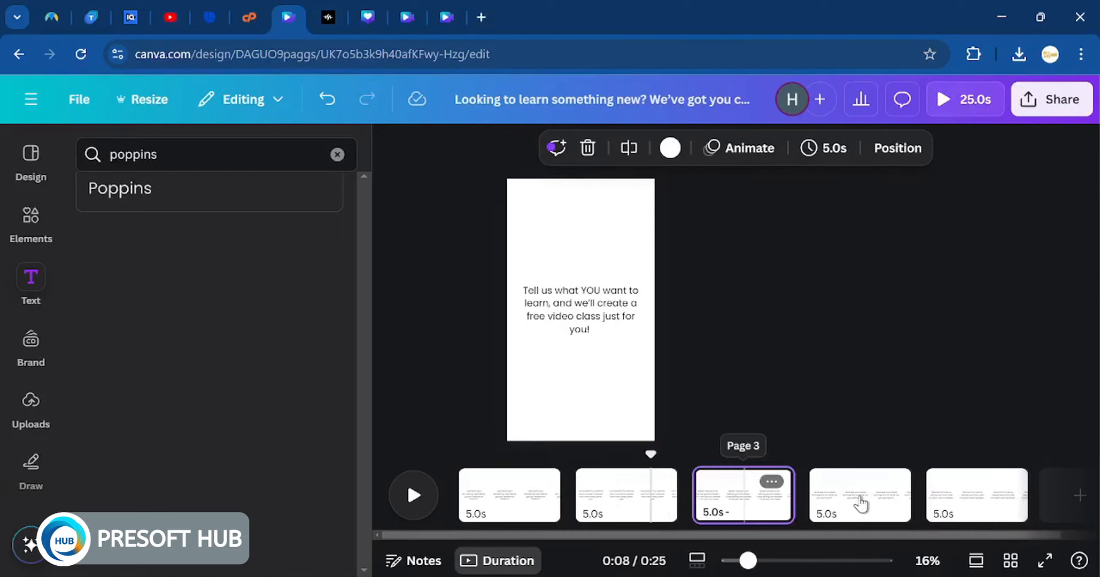
left_click(861, 505)
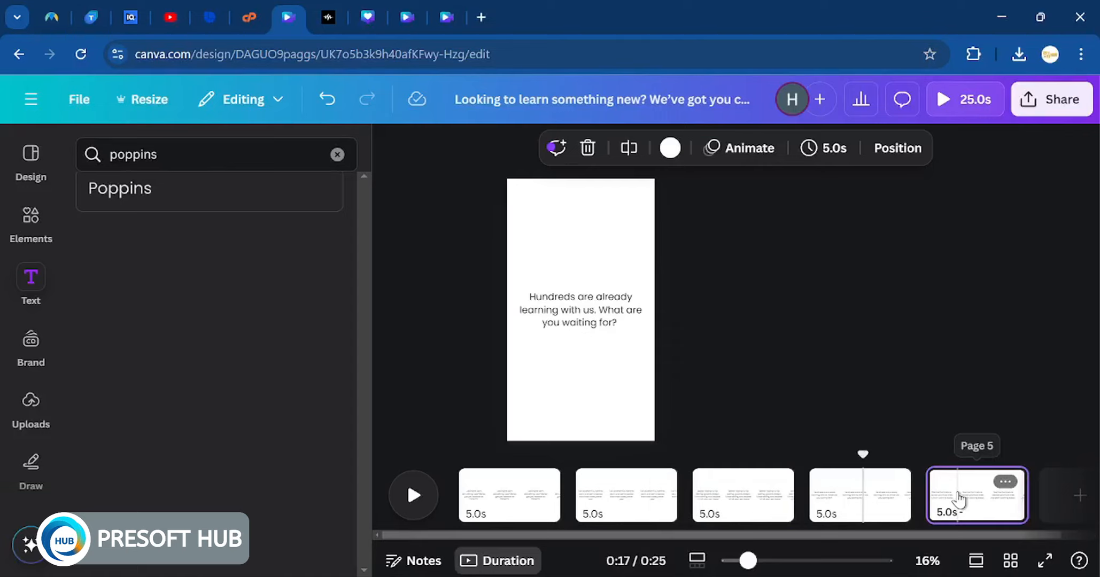
left_click(493, 502)
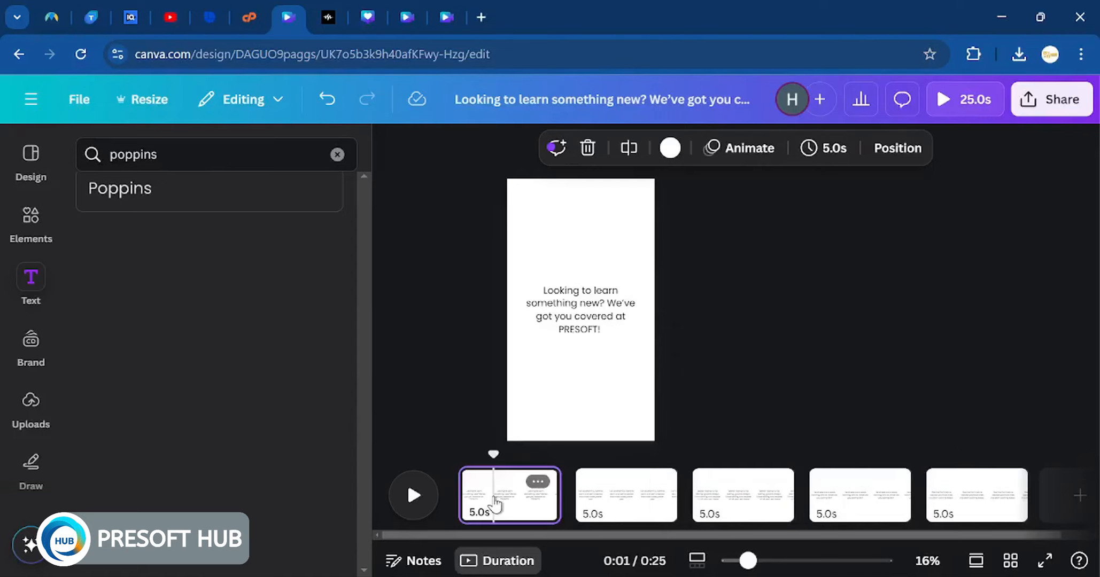
left_click(571, 320)
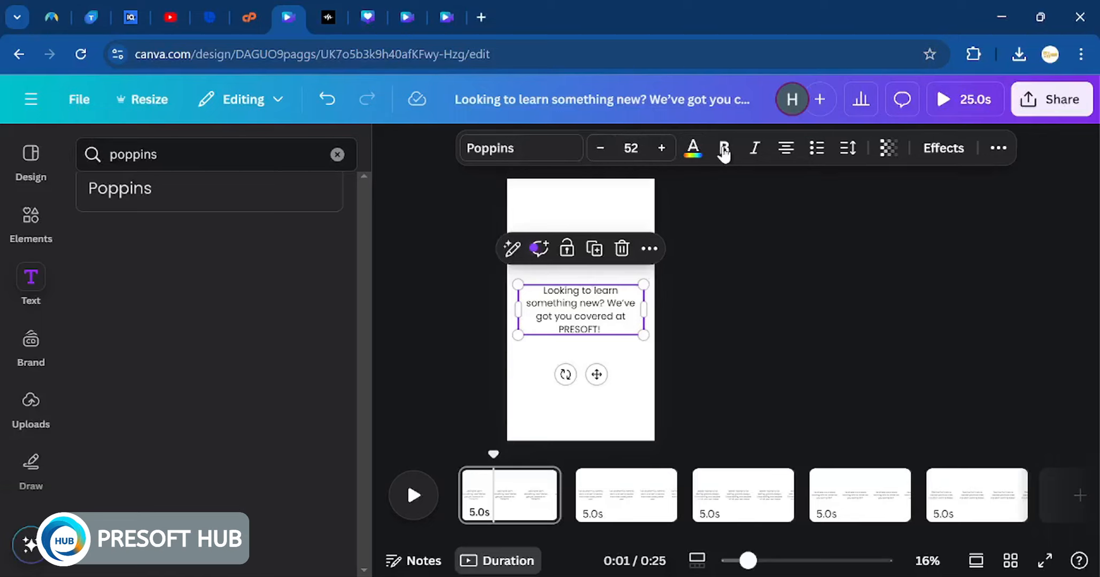
left_click(785, 150)
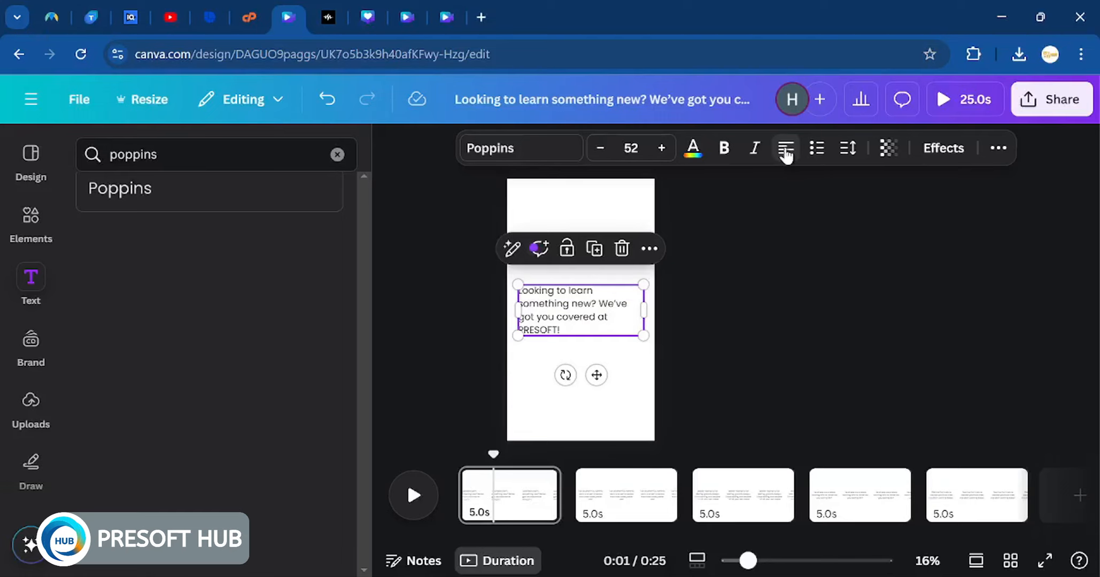
left_click(852, 150)
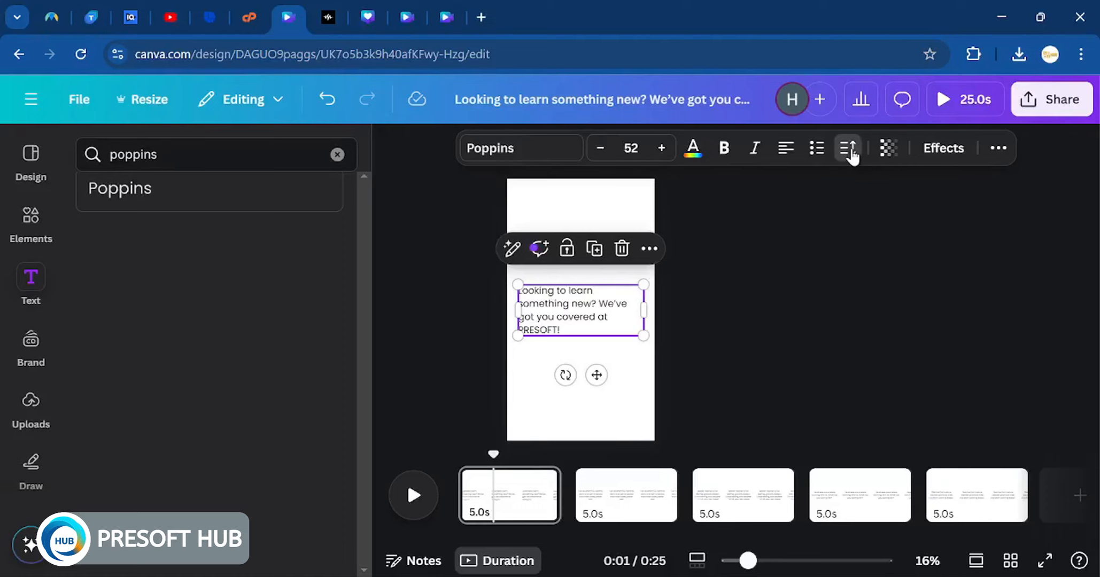
mouse_move(784, 220)
left_mouse_down()
mouse_move(828, 223)
mouse_move(787, 227)
left_mouse_up()
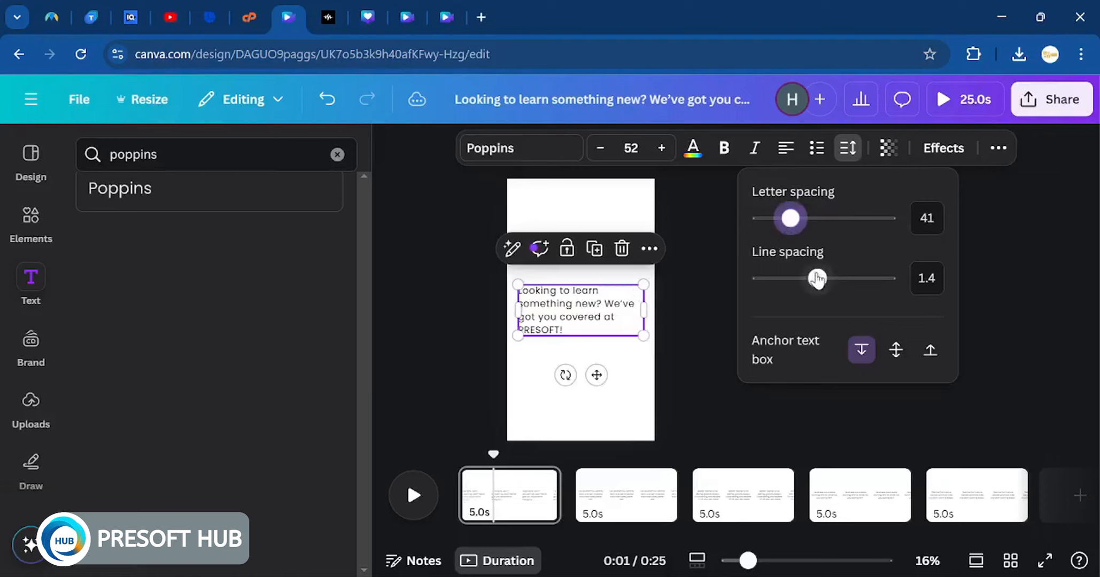
mouse_move(818, 277)
left_mouse_down()
mouse_move(854, 278)
mouse_move(822, 282)
left_mouse_up()
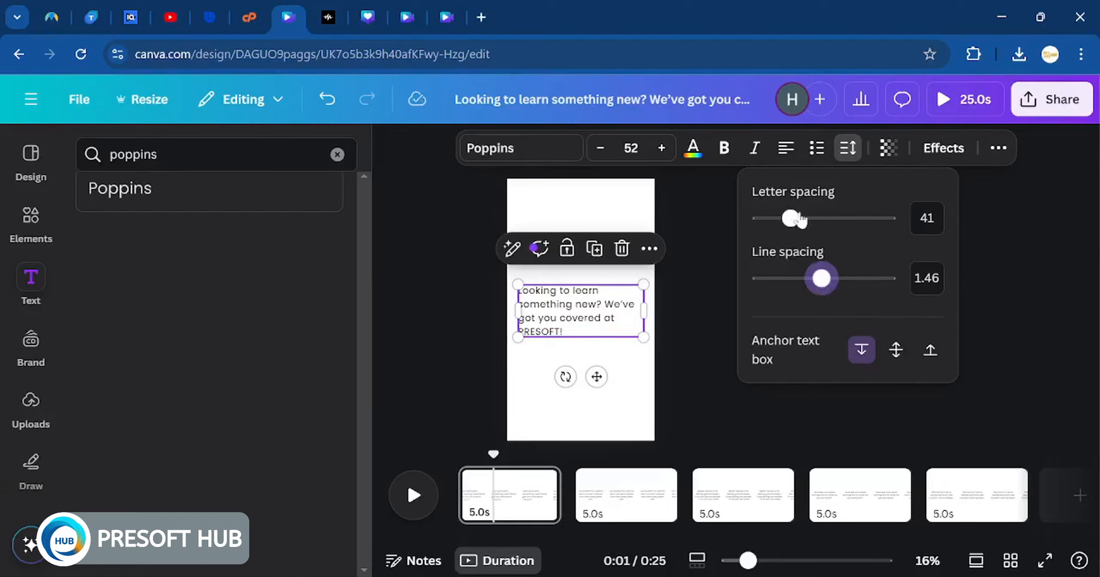
Cycle the first page's text alignment through justified and back to centred
left_click(784, 150)
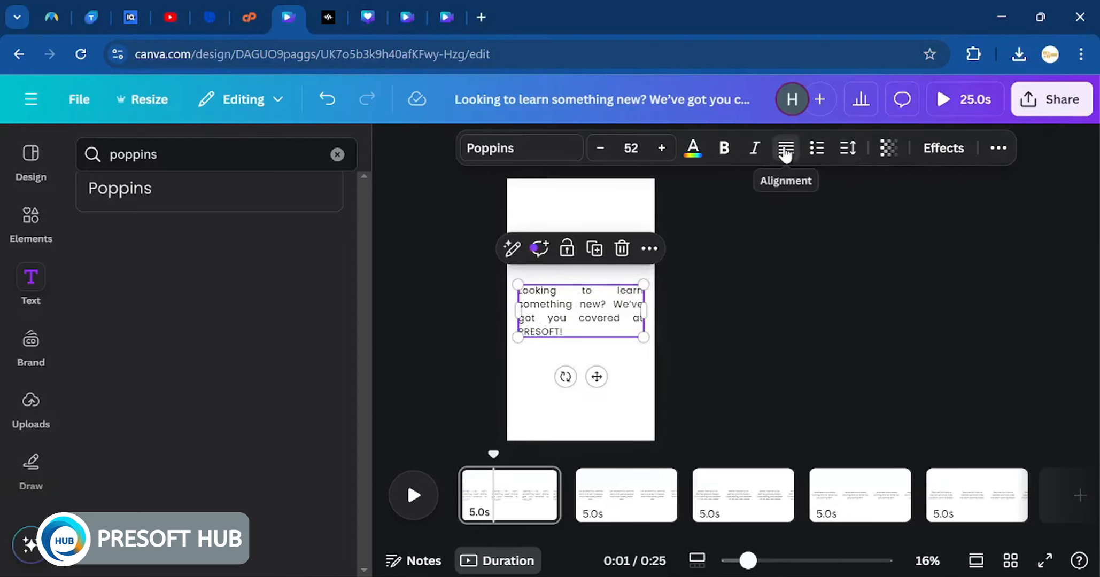
left_click(784, 150)
left_click(784, 151)
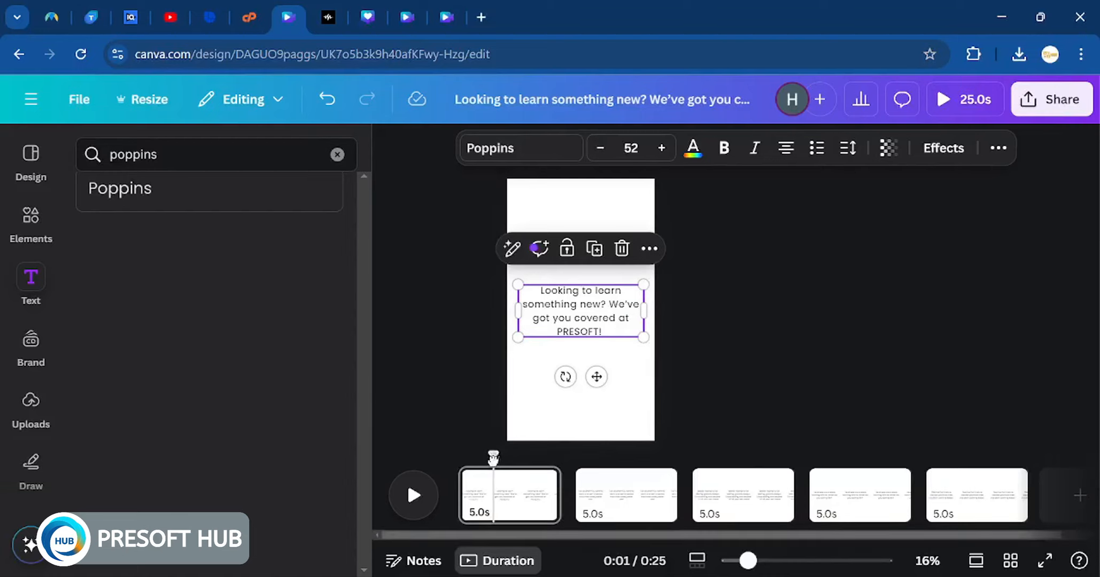
Search the elements for "learning on a computer" and show all of the video results
left_click_drag(493, 458, 454, 471)
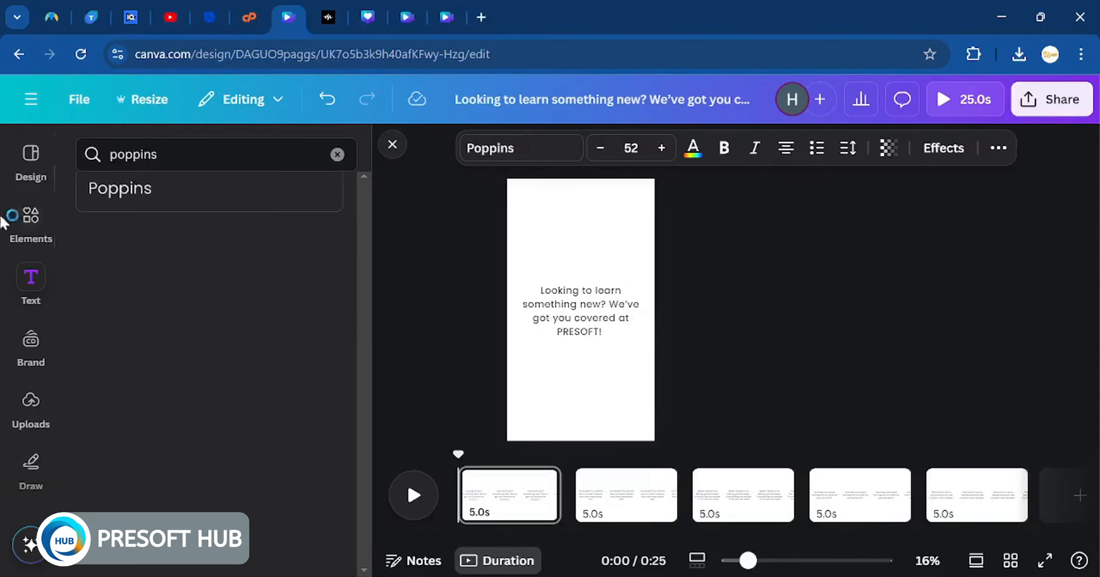
left_click(29, 232)
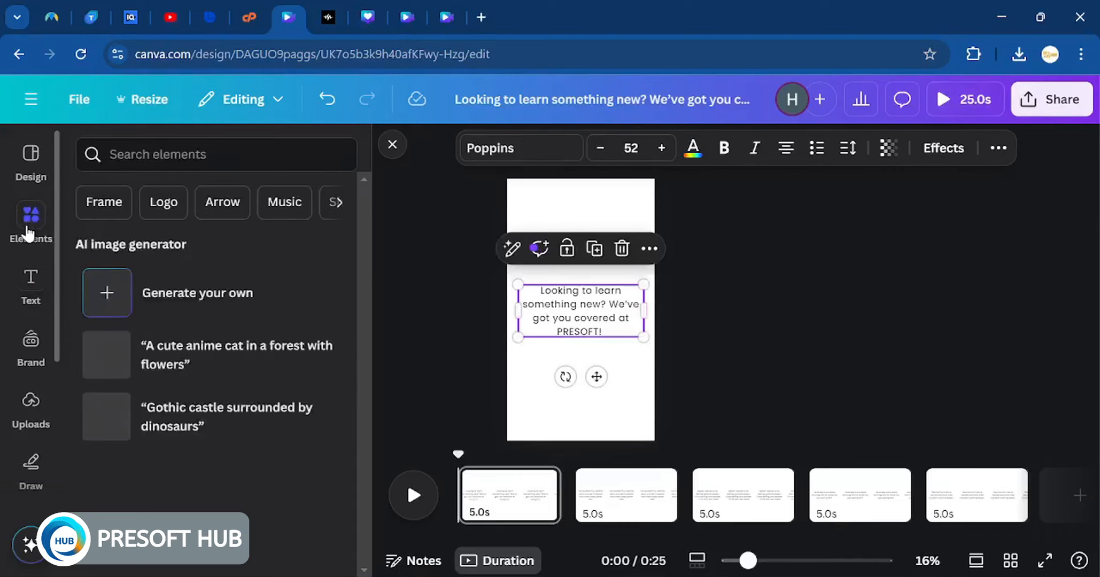
left_click(152, 157)
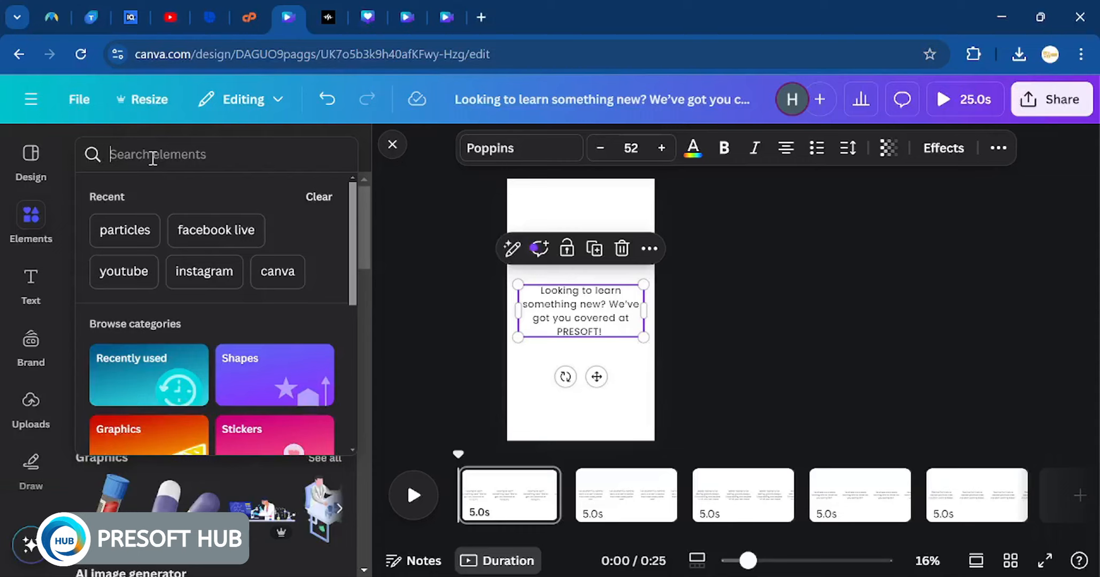
type("learning")
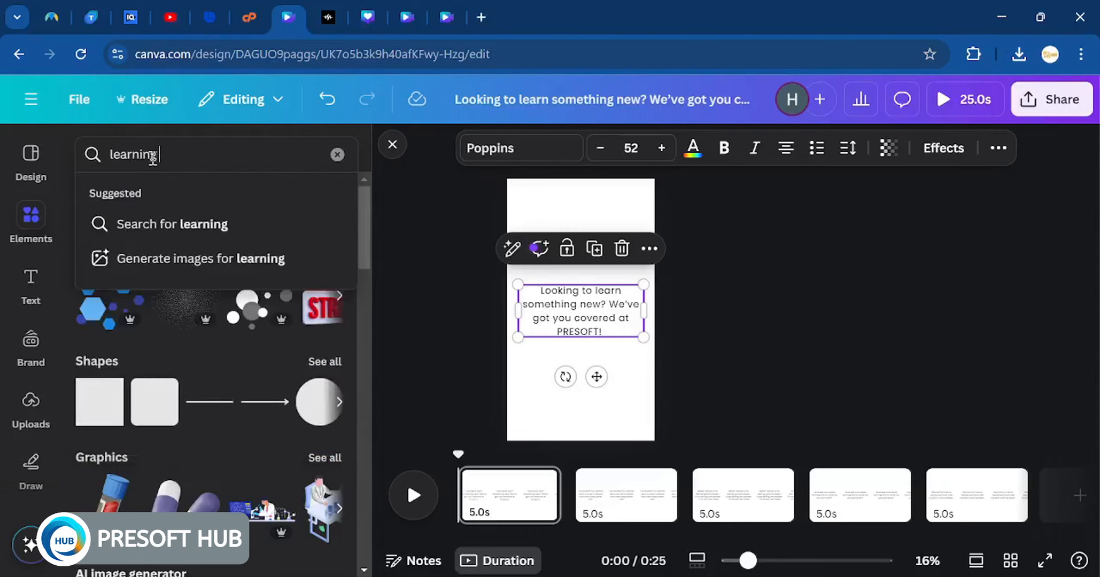
type(" on a computer")
key("Return")
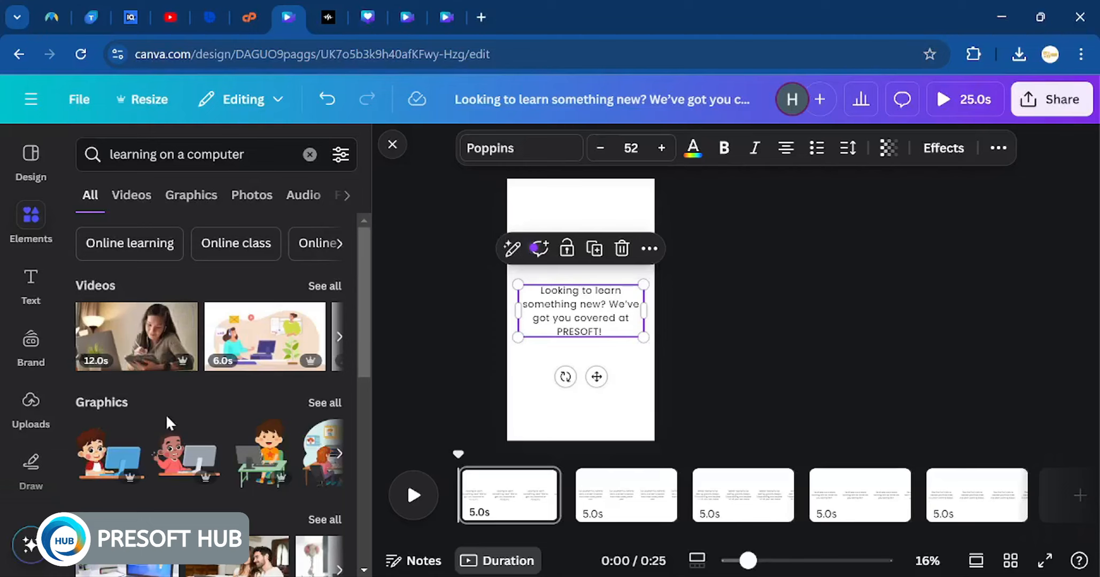
scroll(165, 415, "down", 4)
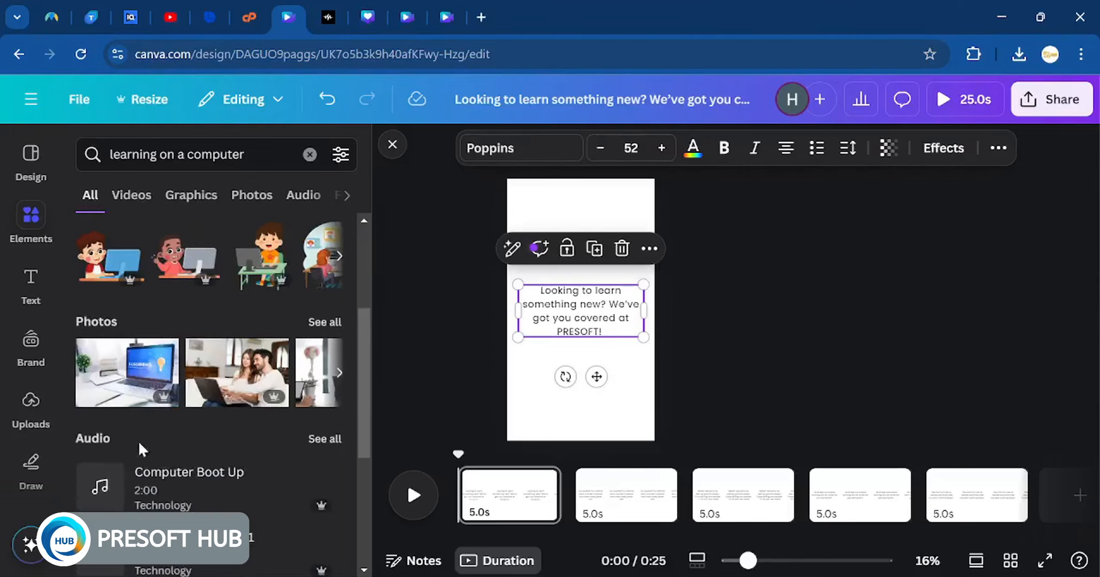
scroll(226, 424, "up", 4)
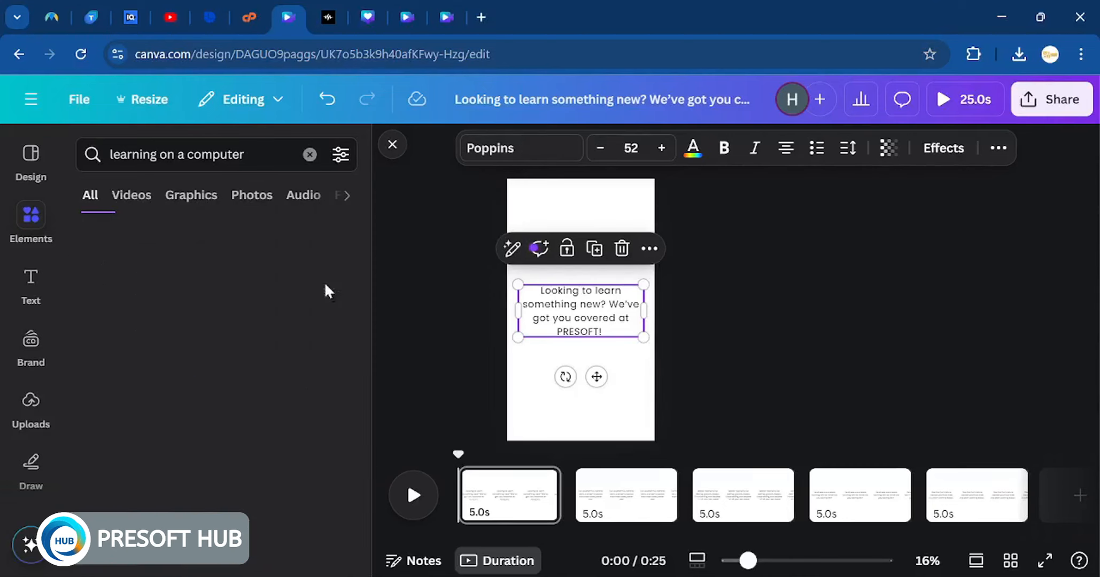
left_click(325, 287)
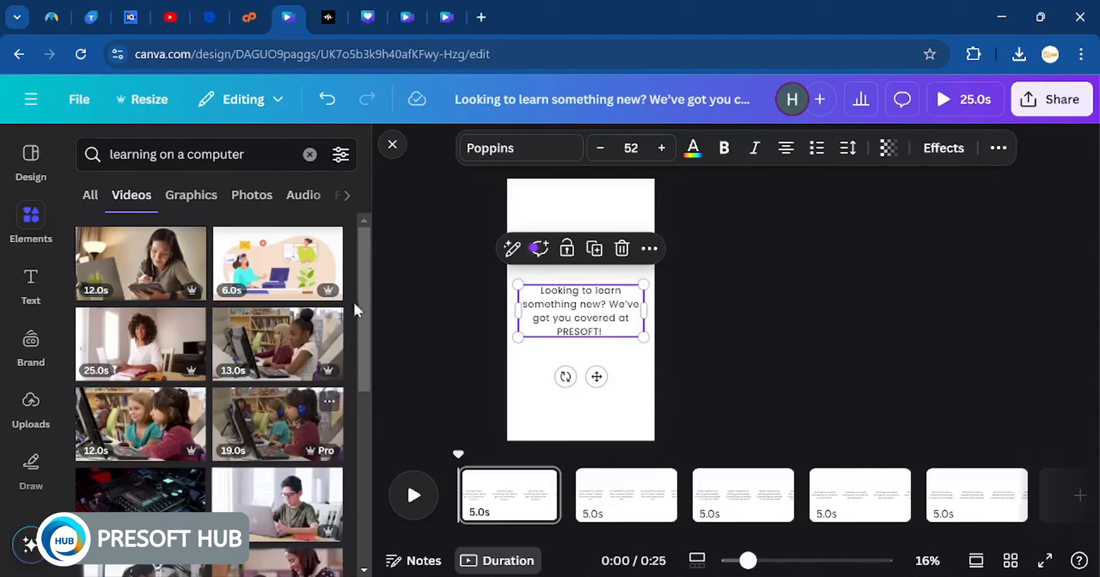
Add the video of the woman writing on a tablet to the first page and set it as the page background
left_click_drag(363, 288, 361, 357)
scroll(361, 364, "up", 3)
left_click_drag(140, 264, 648, 216)
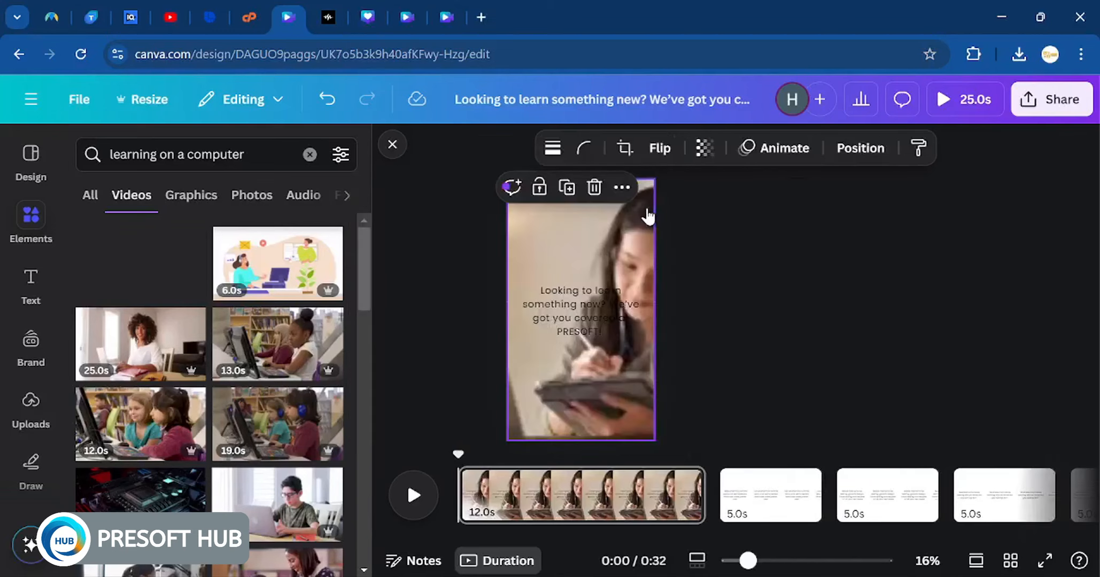
right_click(619, 245)
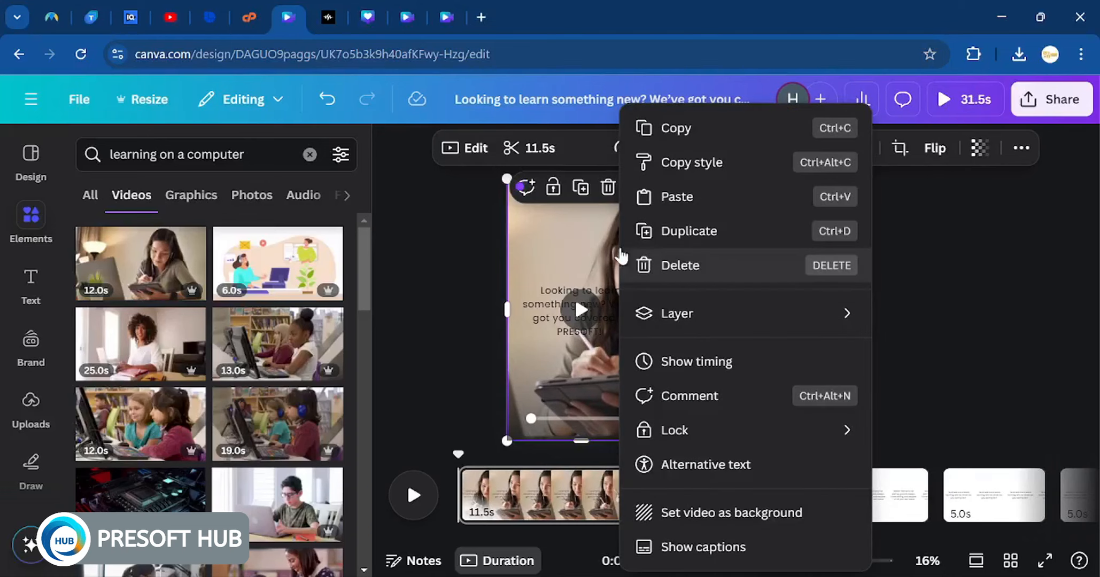
left_click(700, 514)
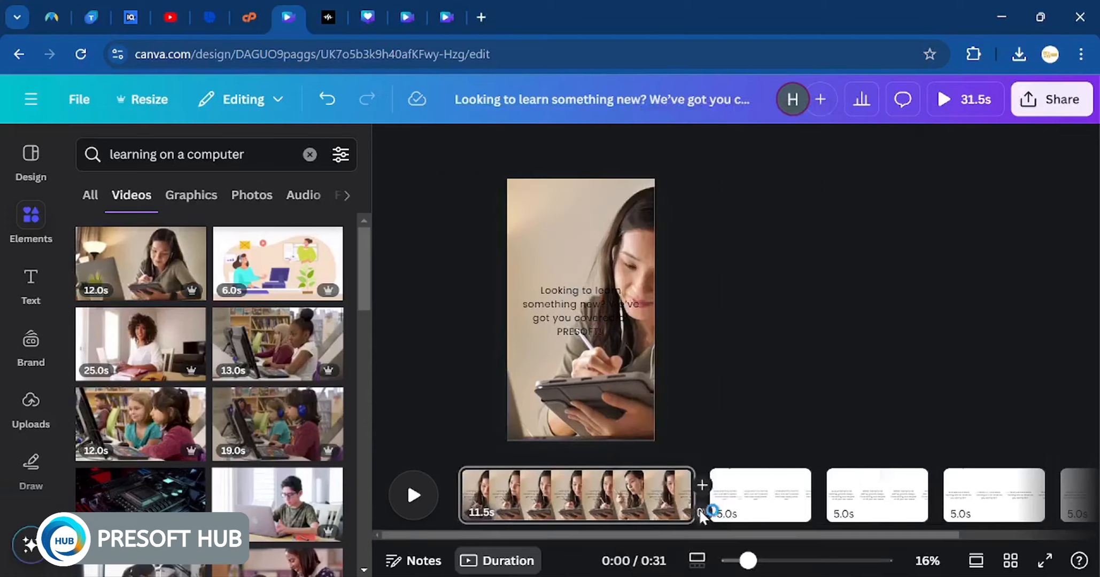
Reposition the first page's background video within its crop so that the woman is centred in the frame
double_click(614, 226)
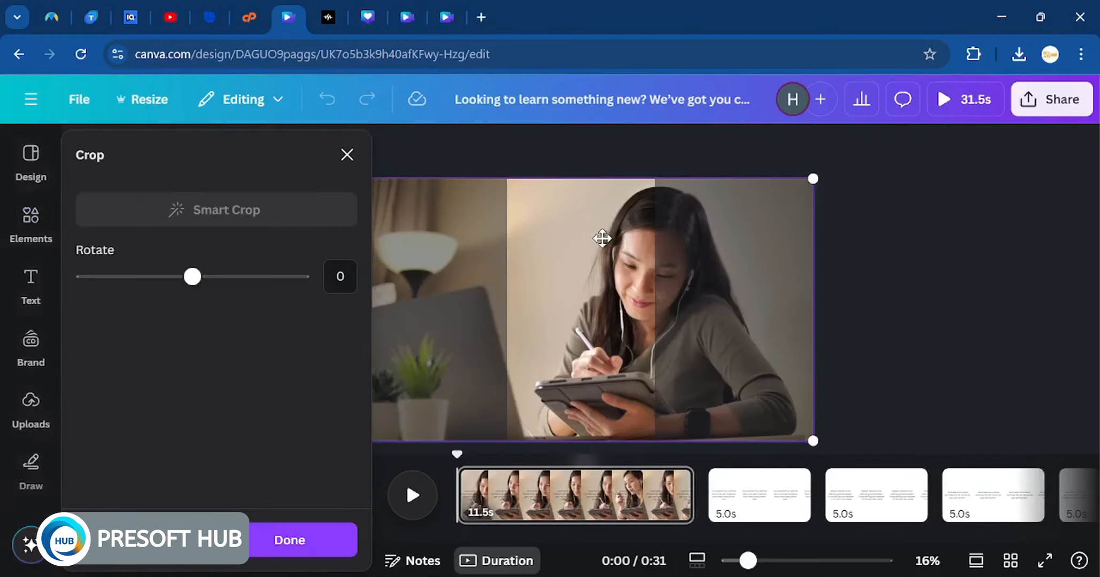
left_click_drag(602, 238, 535, 274)
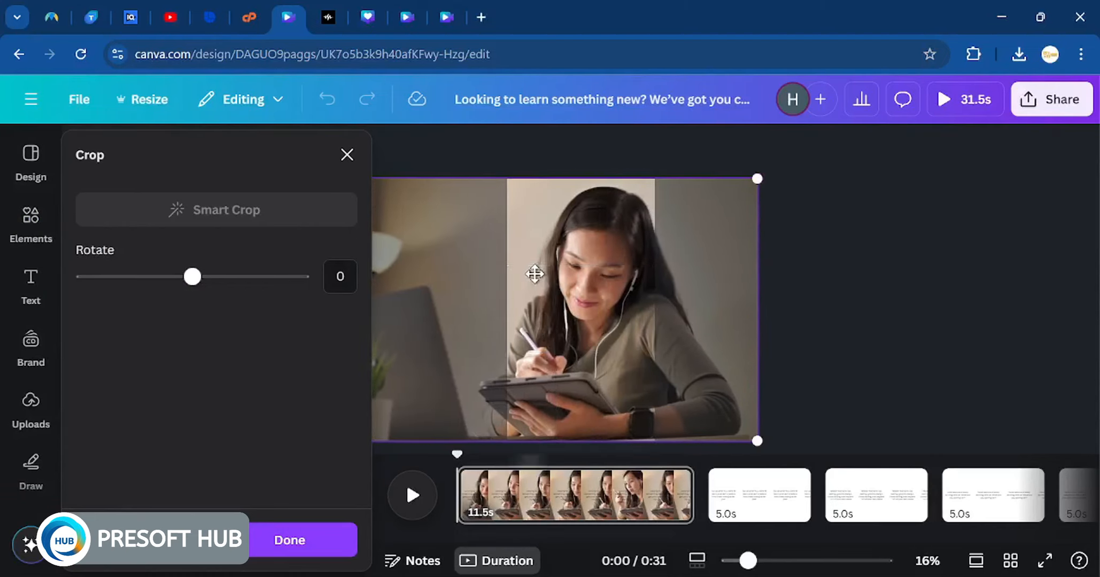
left_click(291, 543)
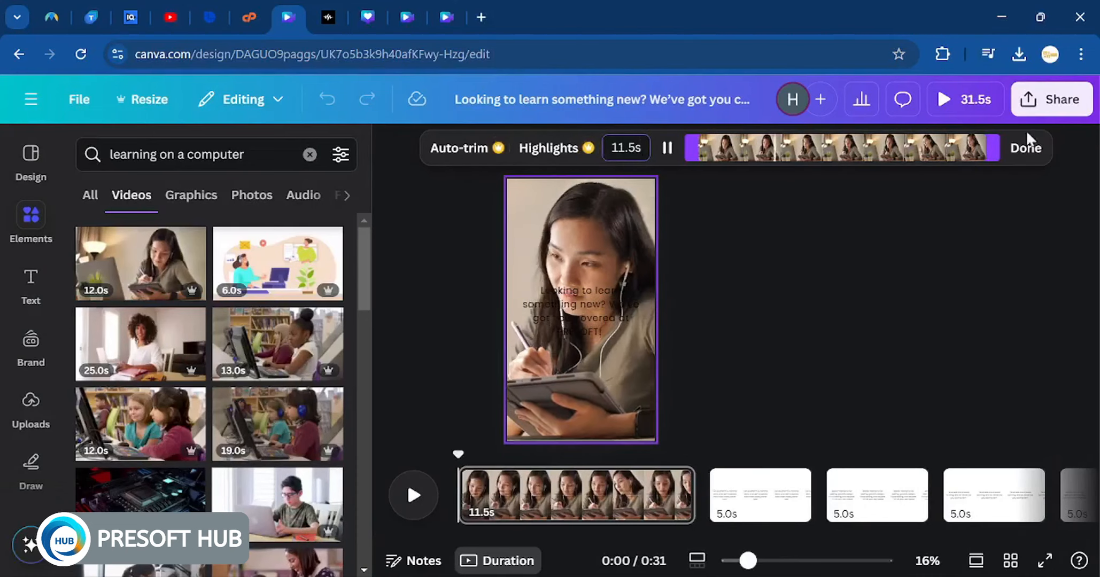
left_click(1024, 148)
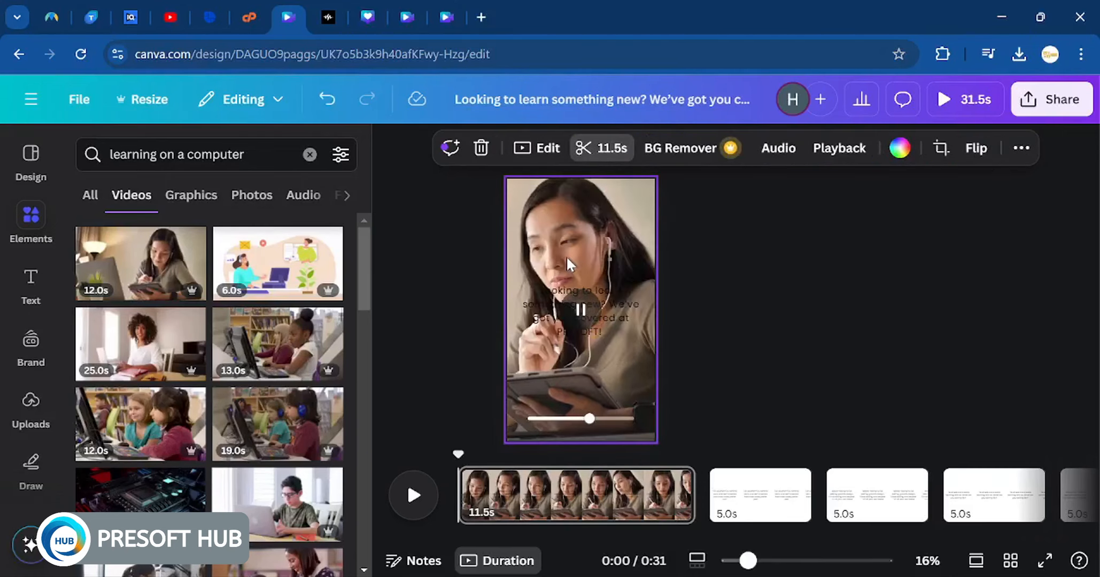
left_click(608, 315)
Clear the element search and add a square shape to the first page
double_click(136, 160)
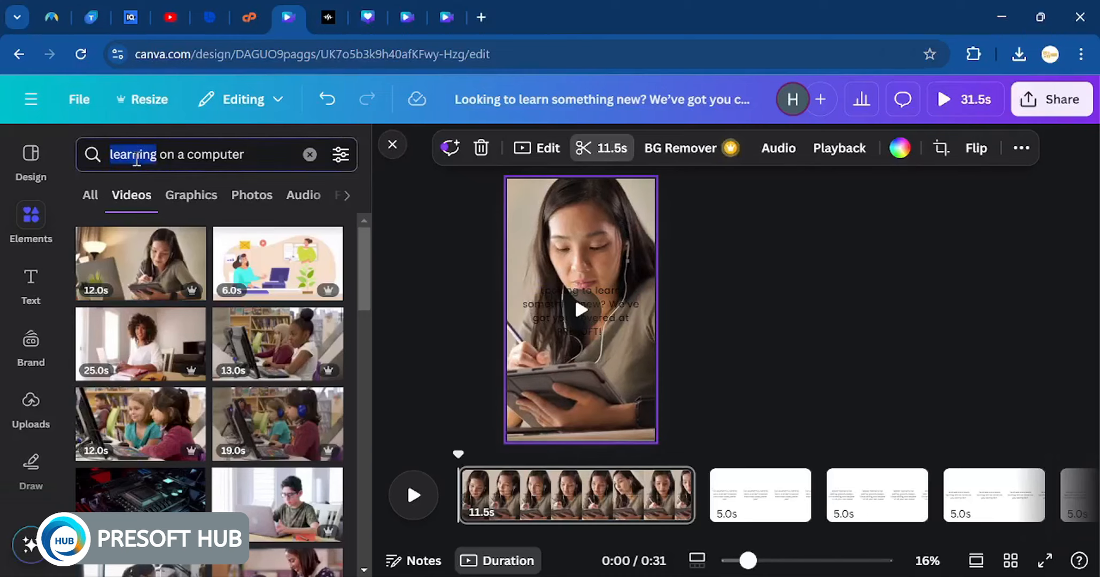
triple_click(137, 160)
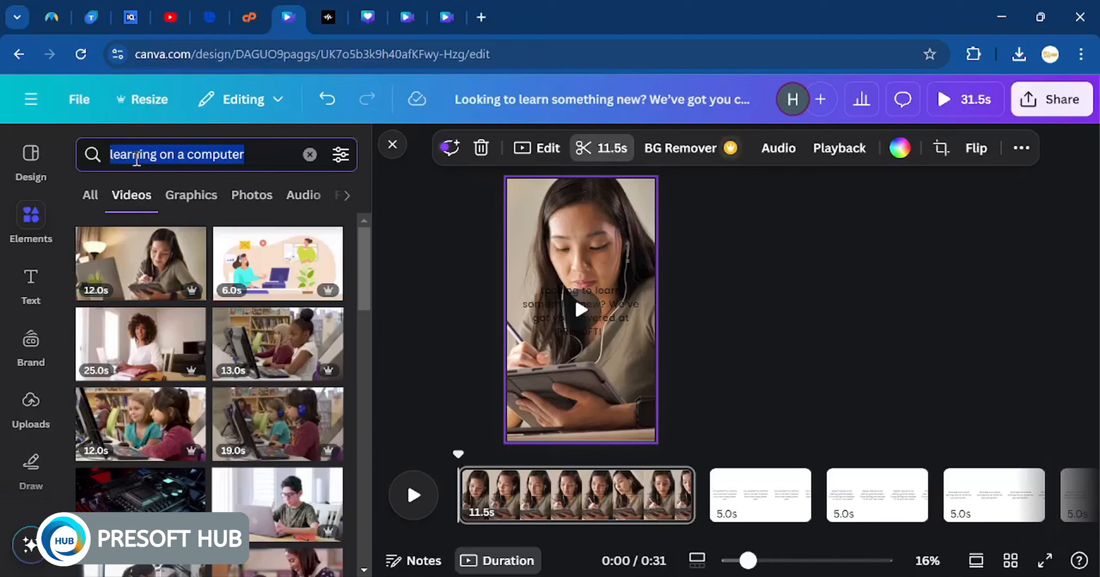
type("reac")
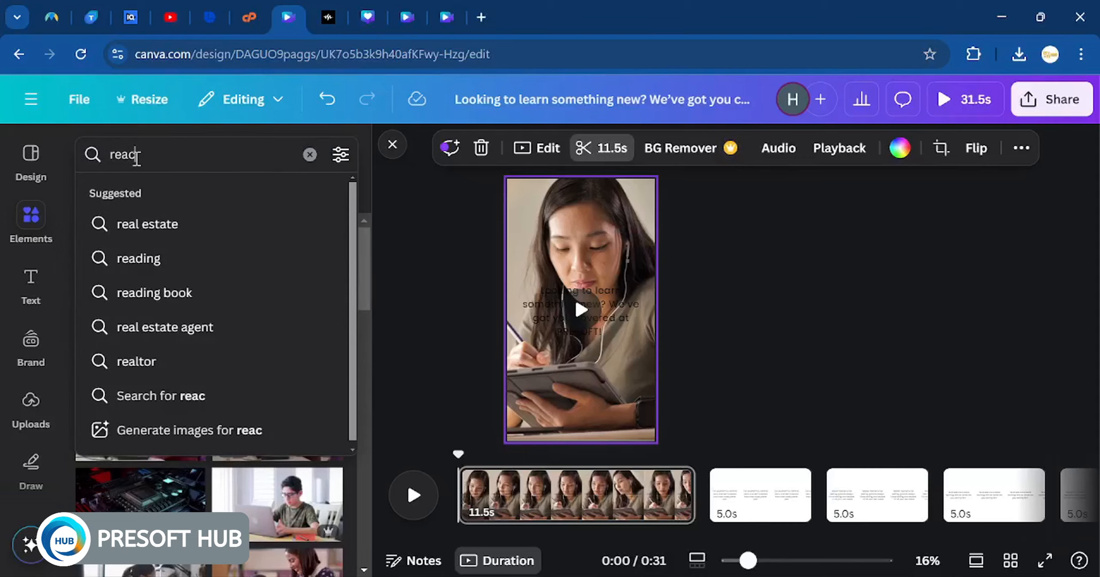
key("BackSpace")
key("BackSpace")
left_click(157, 235)
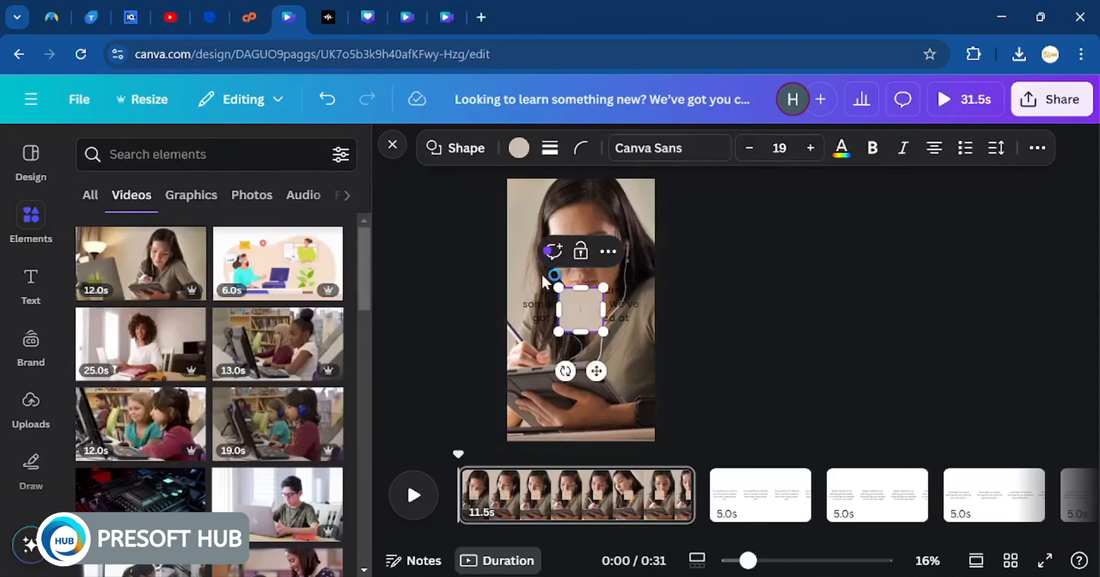
Stretch the square into a rectangle spanning the text's width and place it behind the first page's text
left_click_drag(604, 310, 640, 311)
left_click_drag(559, 310, 518, 312)
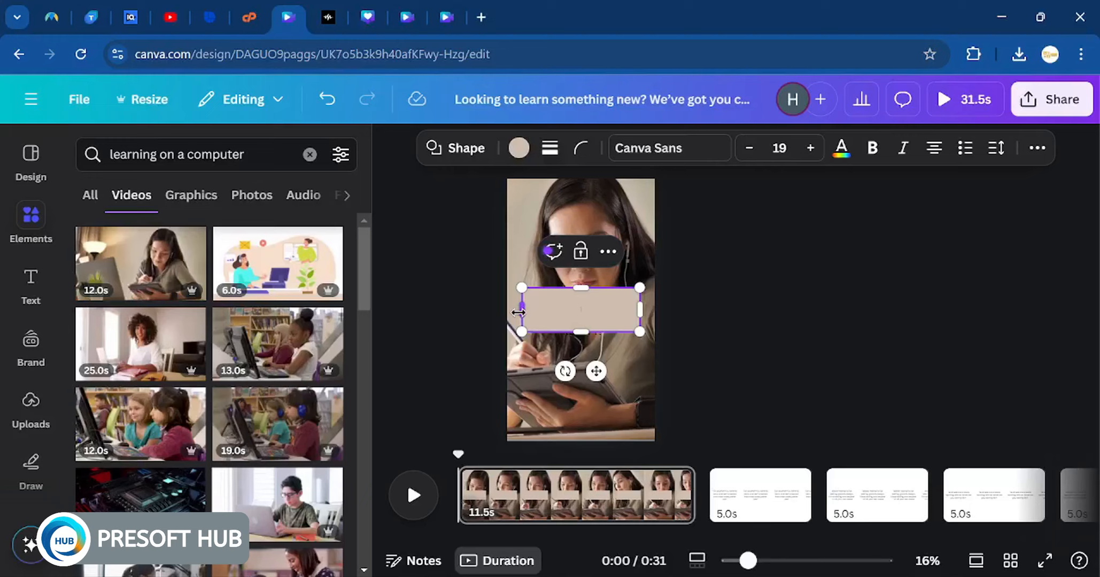
left_click(620, 394)
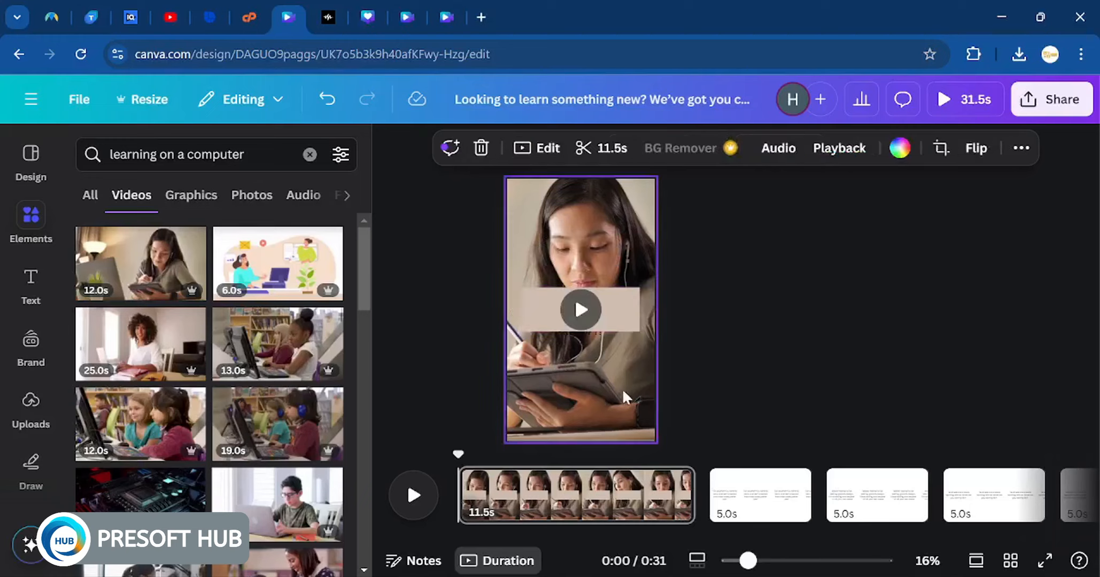
left_click(634, 322)
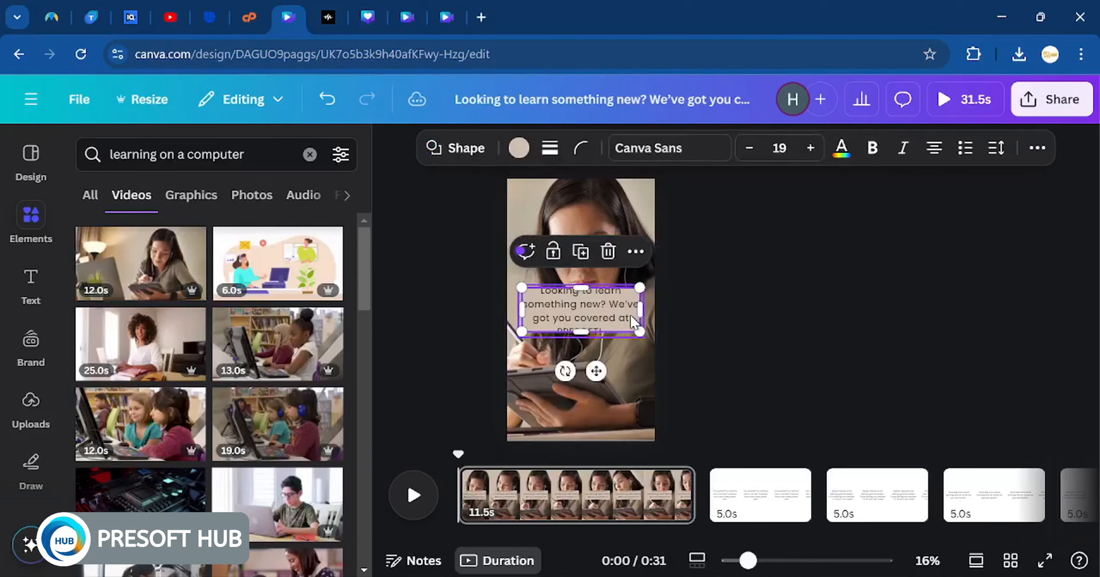
Shrink the first page's text to size 42.4 and reduce its line spacing so it fits centred inside the rectangle
scroll(580, 316, "up", 3)
left_click(581, 319)
left_click_drag(685, 348, 661, 340)
left_click(847, 148)
left_click_drag(821, 278, 799, 277)
left_click(644, 314)
left_click_drag(644, 314, 622, 316)
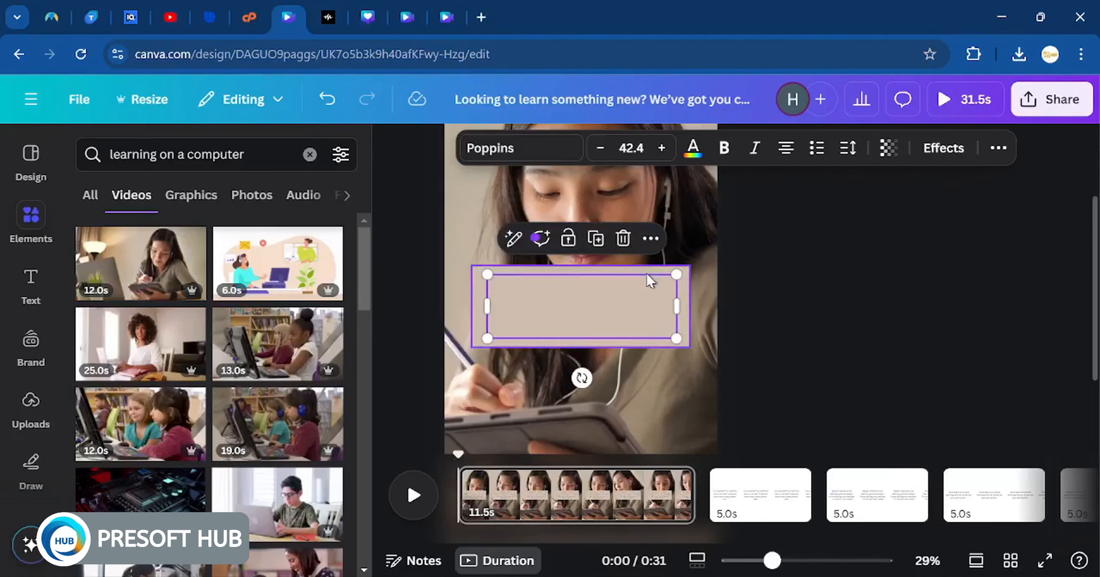
Try purple fills on the rectangle behind the first page's text, and set its colour to medium grey
left_click(648, 271)
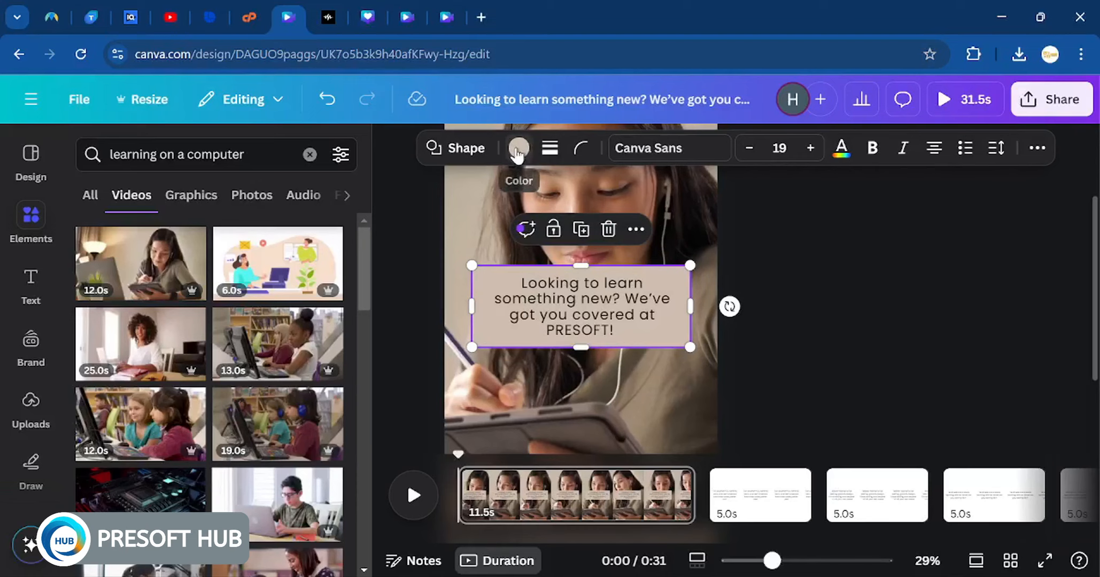
left_click(517, 150)
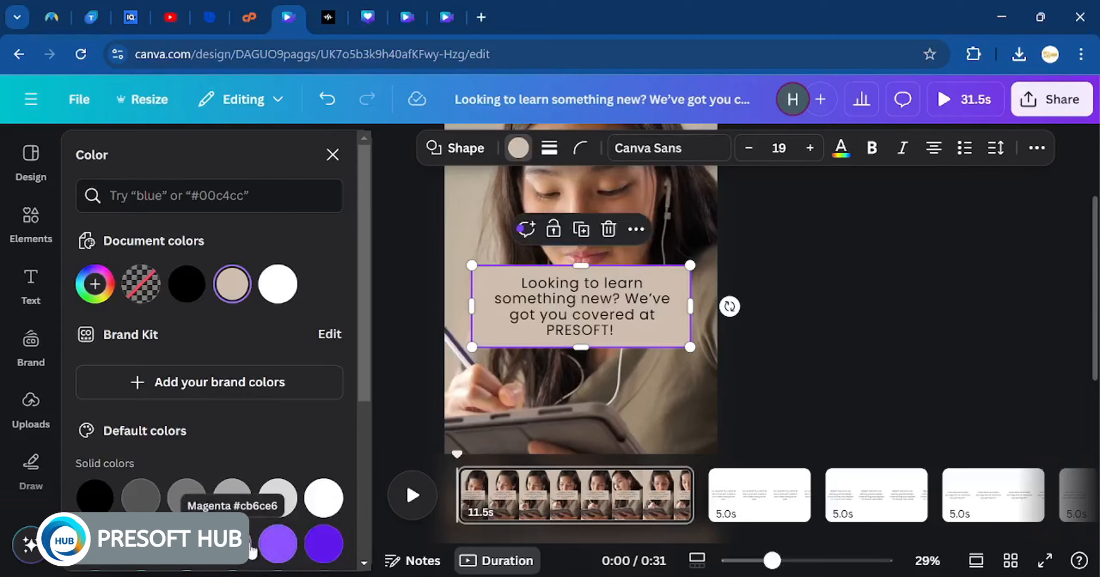
left_click(278, 545)
left_click(322, 544)
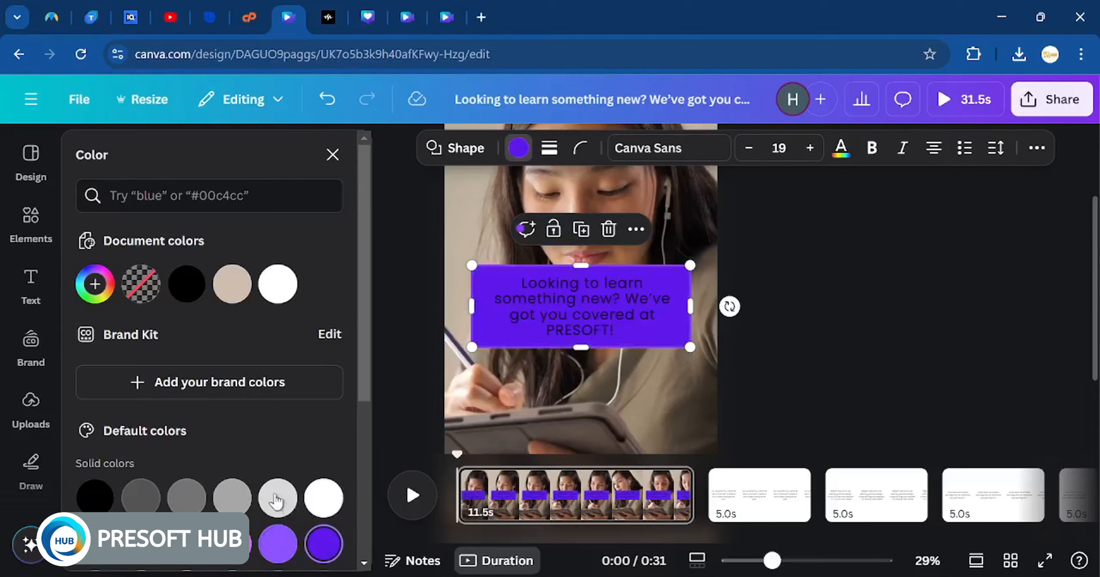
left_click(230, 502)
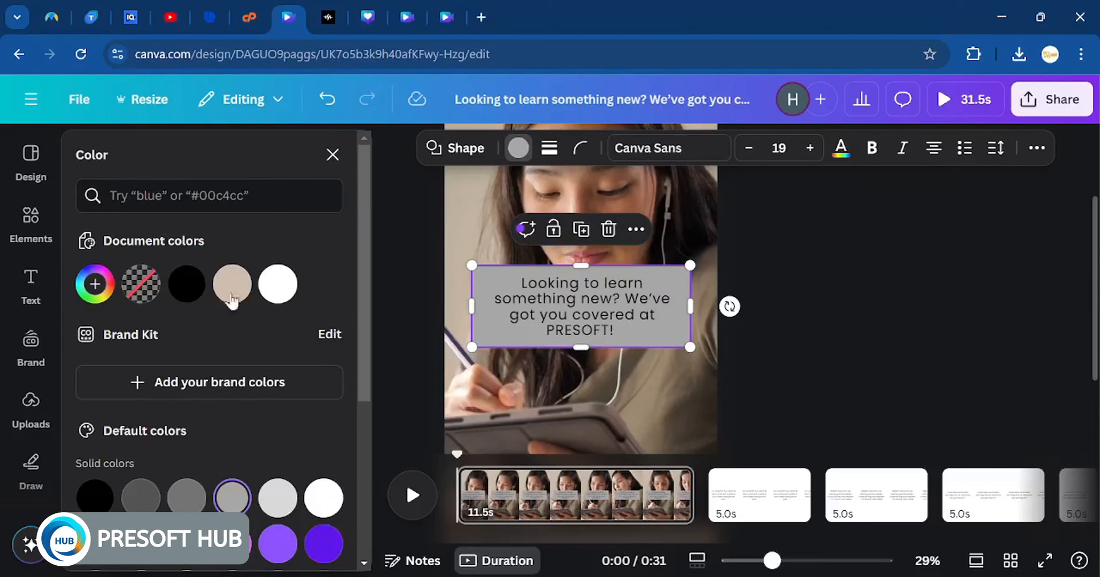
left_click(560, 314)
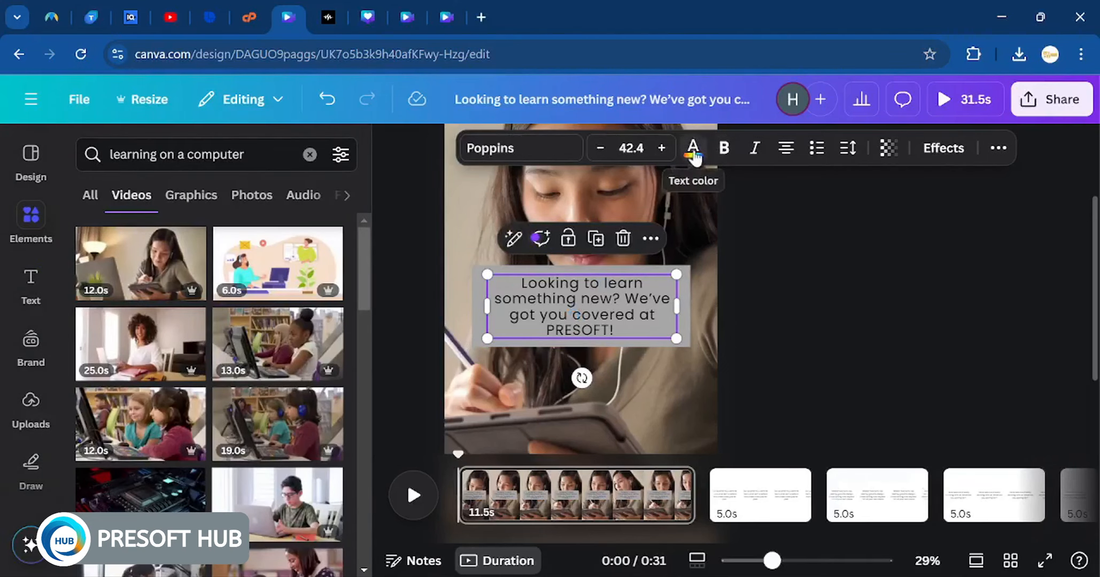
left_click(742, 339)
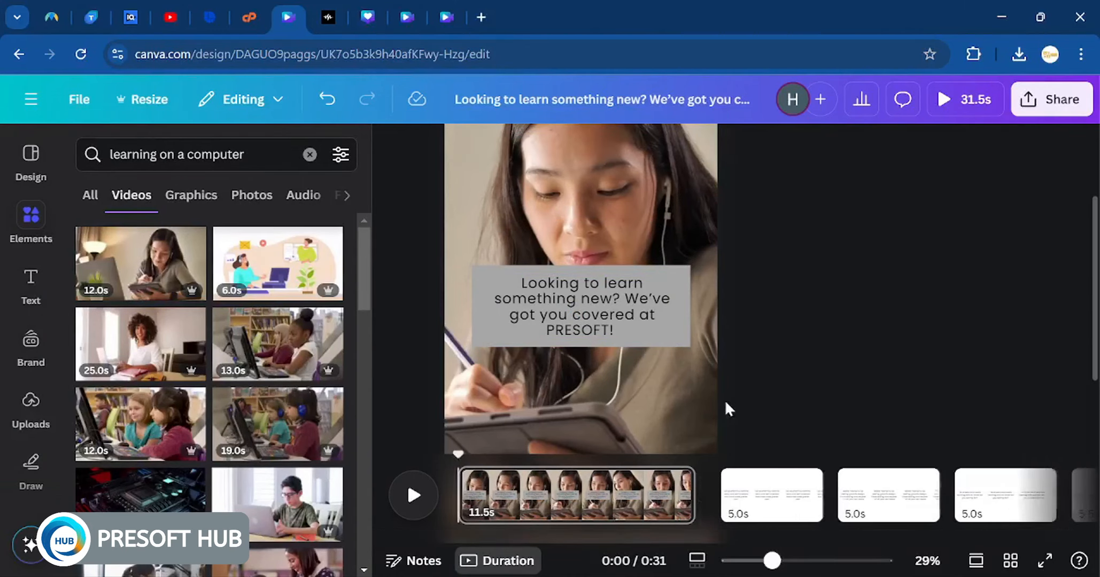
Shorten the first page's duration to 6.4 seconds and scrub through it to check the video
scroll(631, 343, "down", 5)
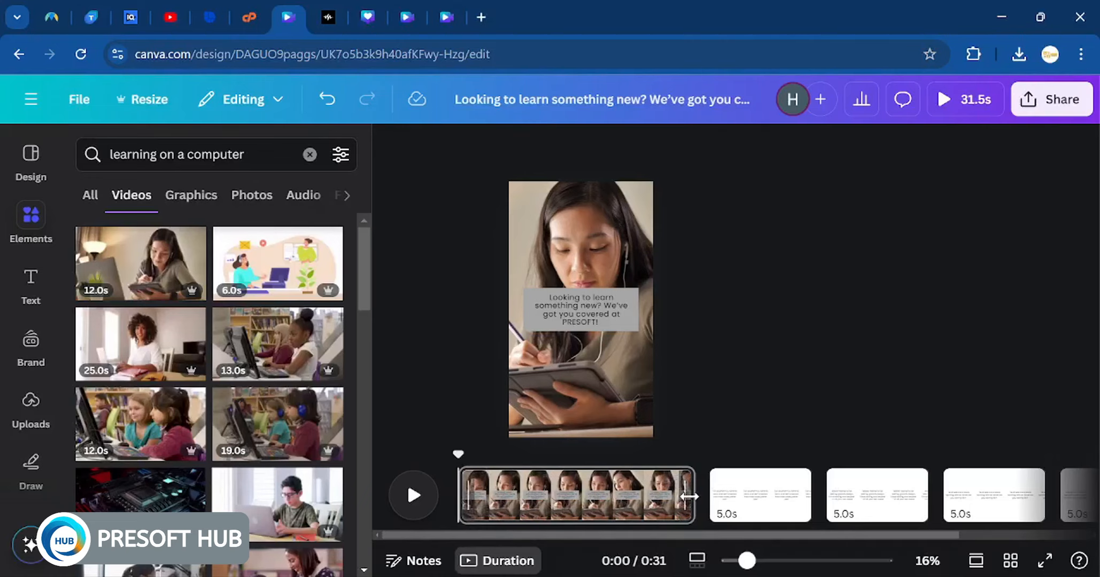
left_click(611, 501)
left_click_drag(611, 500, 588, 501)
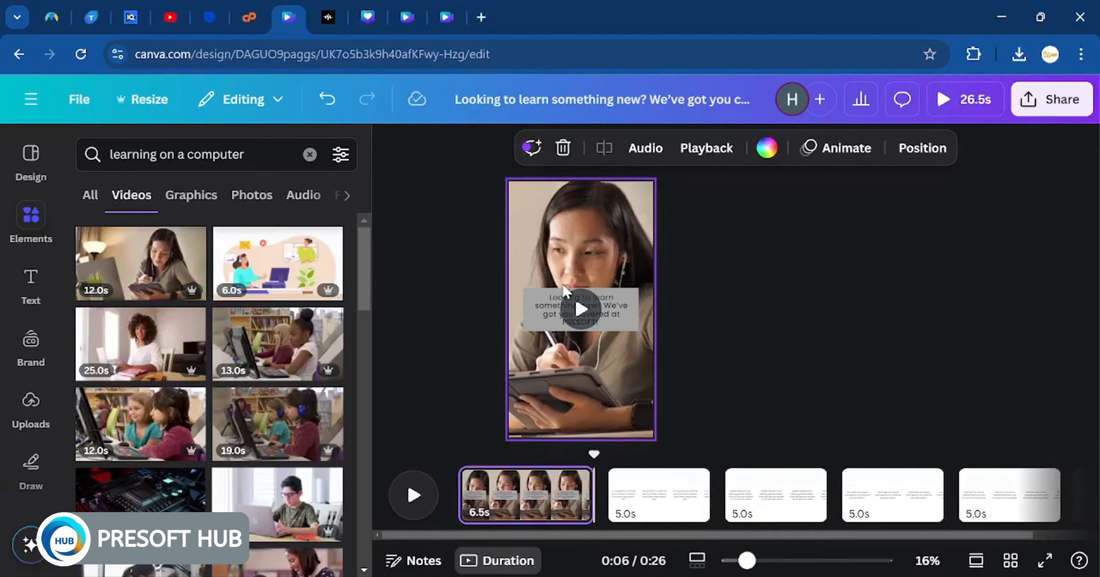
left_click(574, 294)
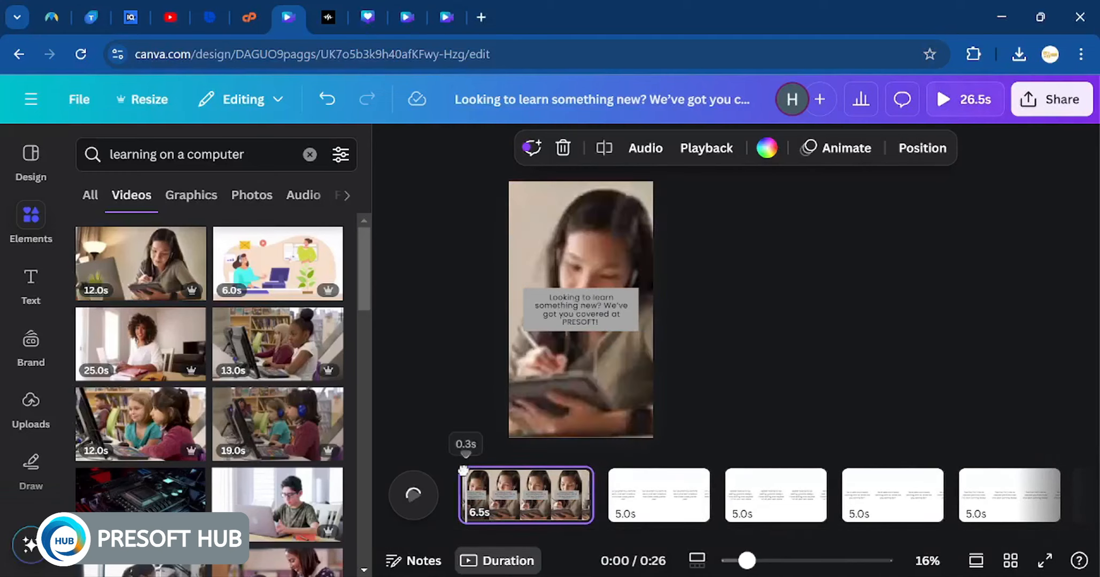
left_click_drag(462, 470, 517, 469)
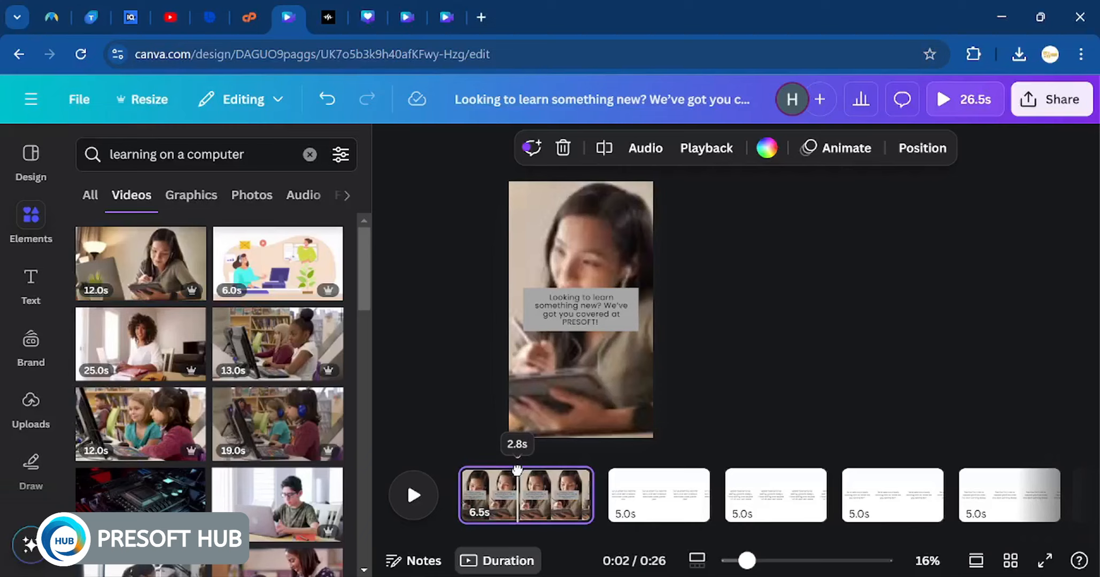
left_click_drag(517, 470, 587, 471)
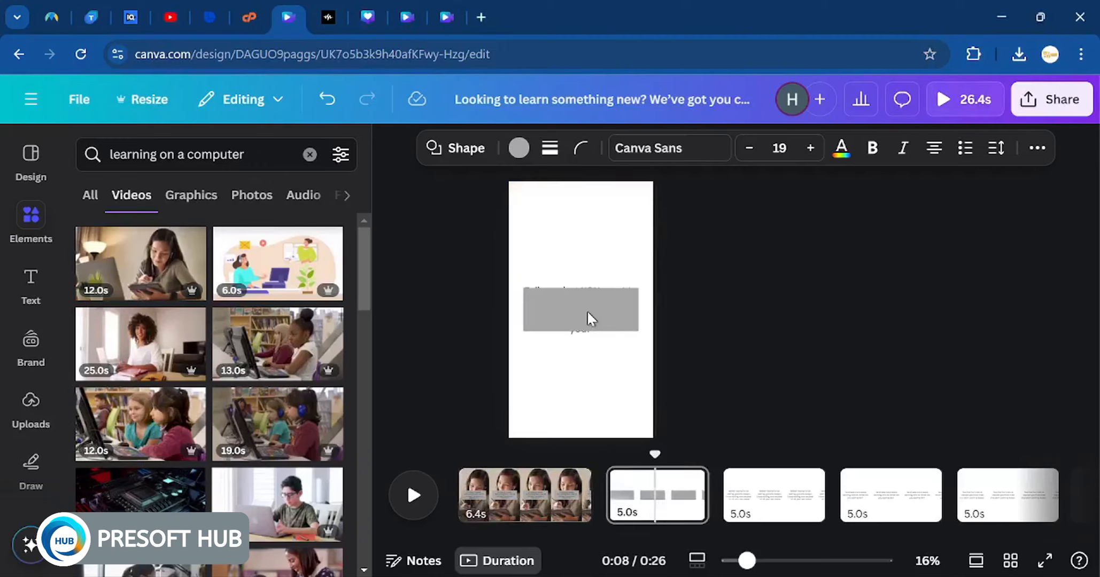
Fit the grey rectangle behind the second page's text and place a matching centred rectangle behind the third page's text
left_click(587, 312)
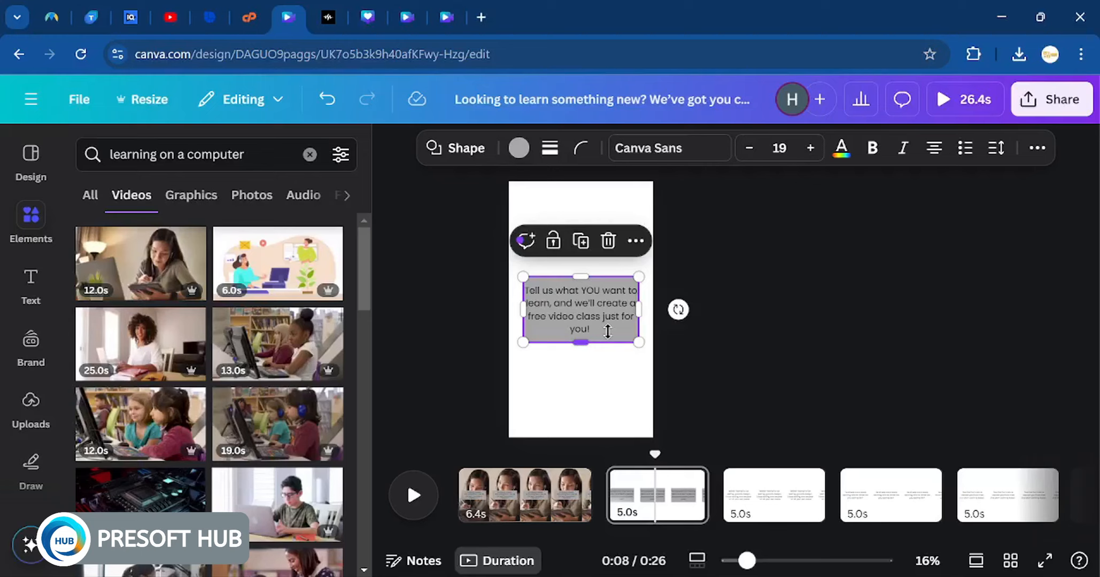
left_click(772, 507)
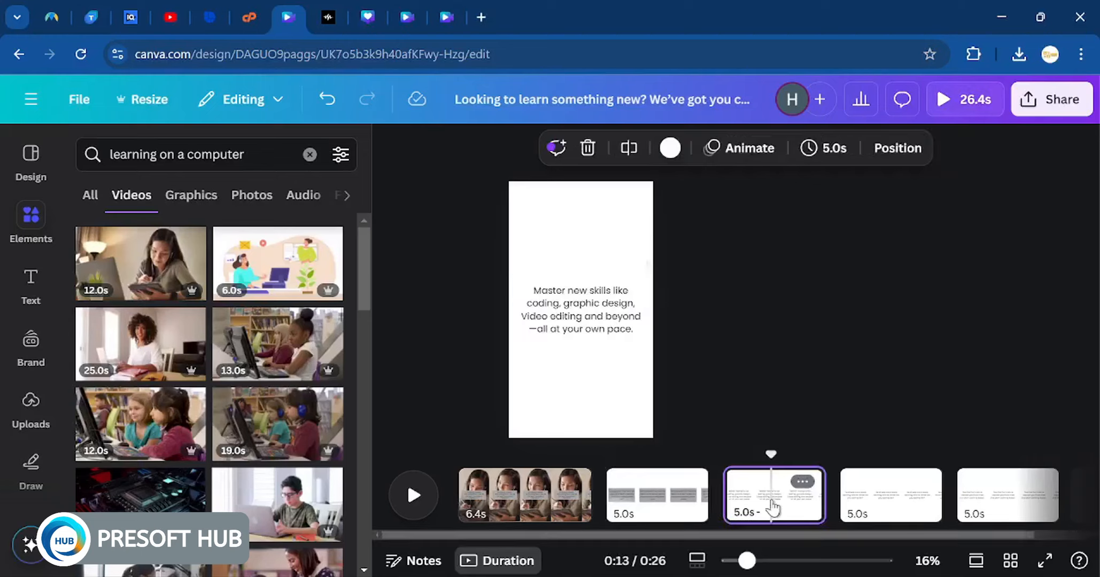
left_click(563, 334)
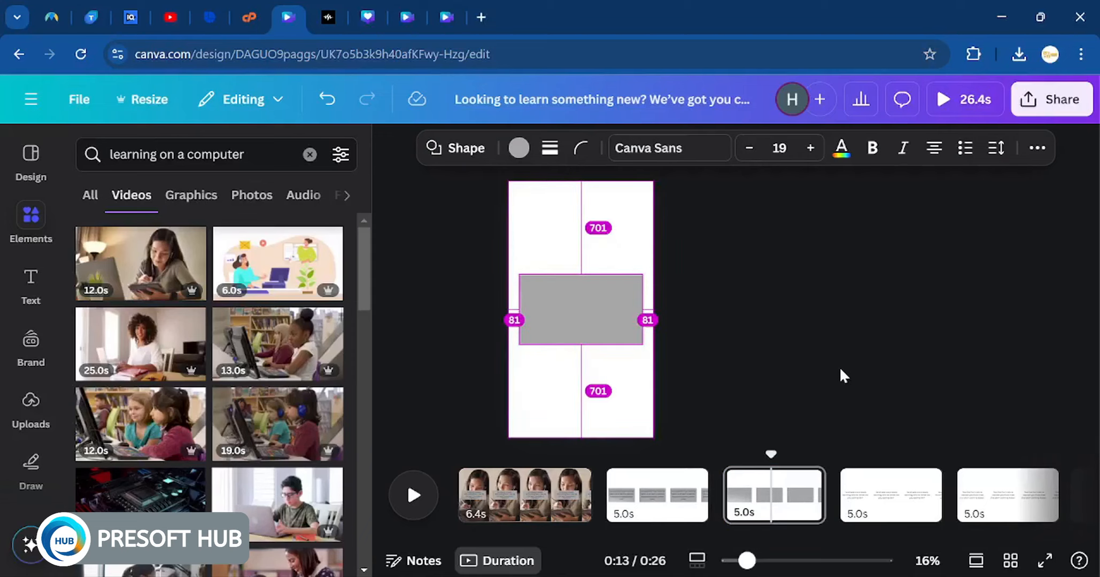
left_click(840, 369)
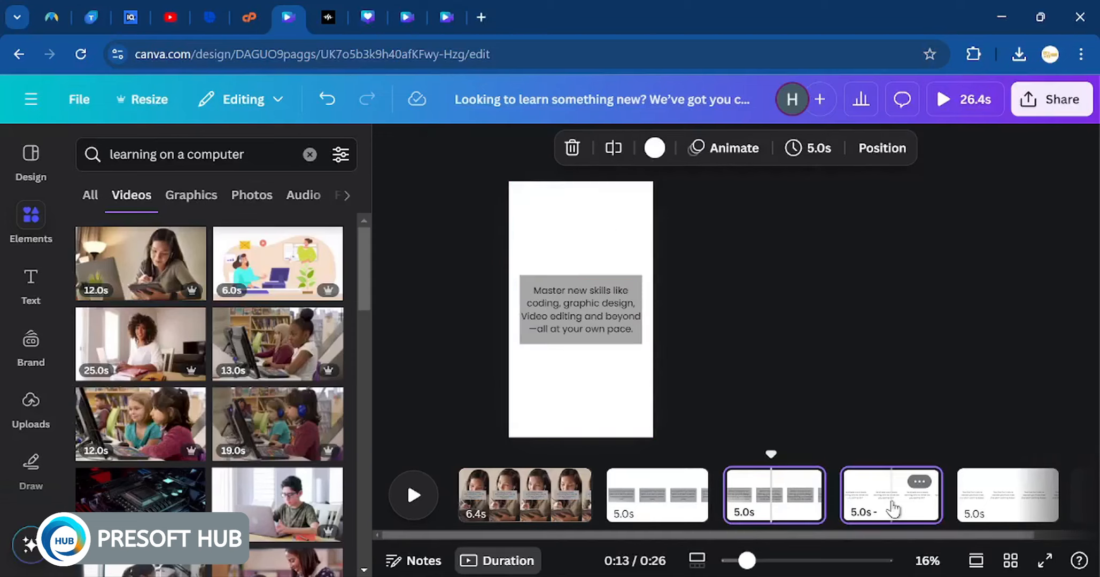
Add grey rectangles behind the text on the fourth and fifth pages
left_click(892, 509)
left_click(630, 310)
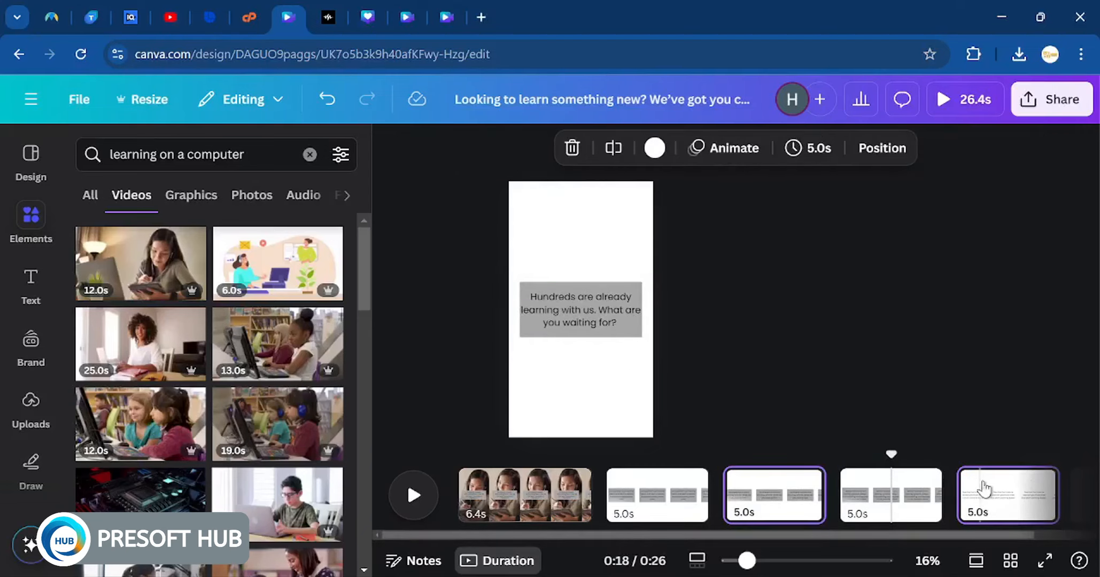
left_click(994, 495)
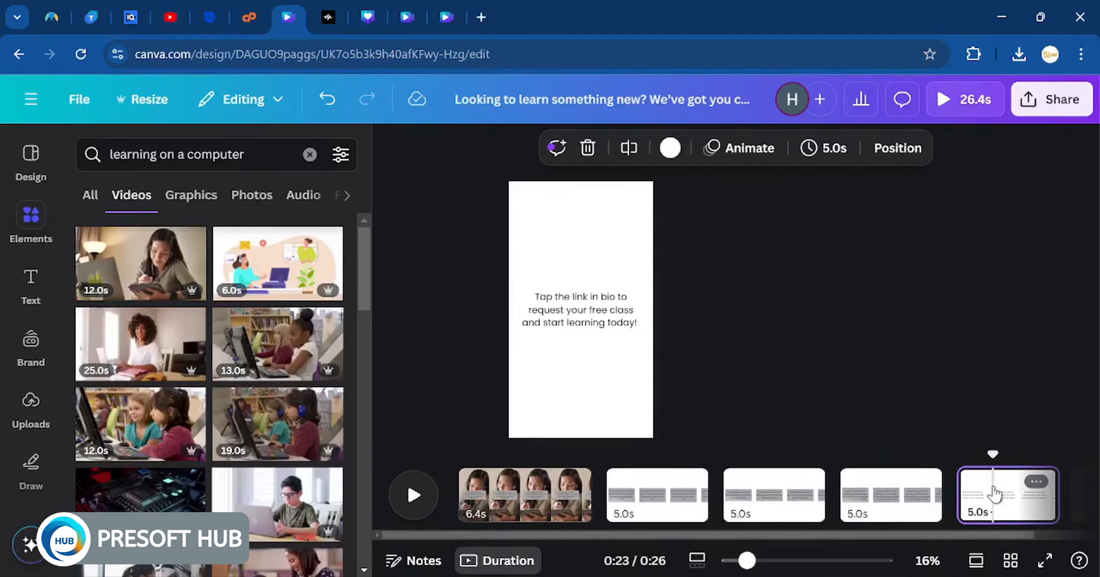
key("ctrl+v")
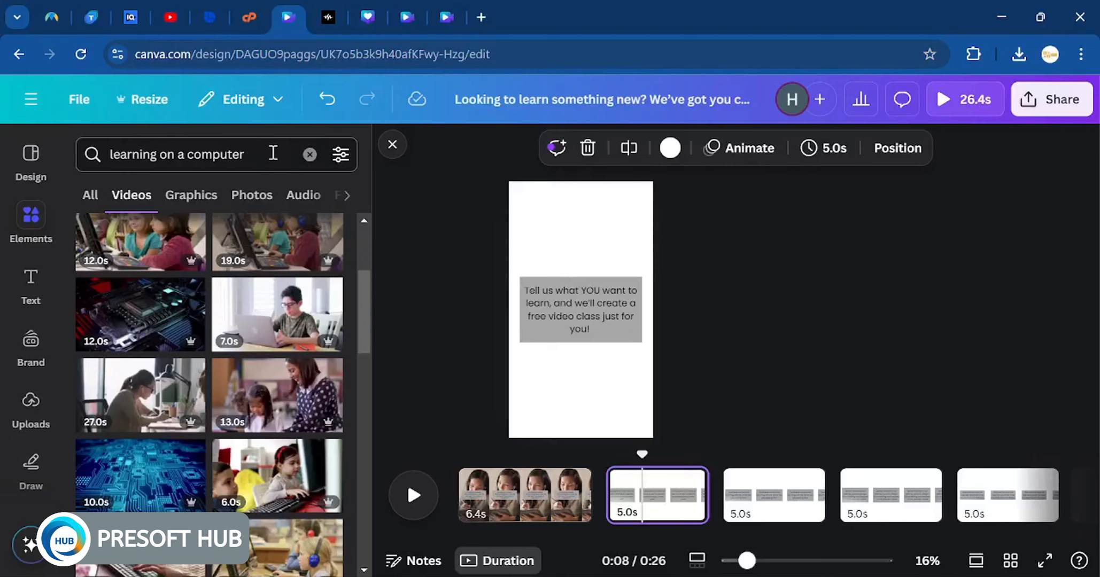
Search the videos for "question from user" and set the 17-second clip of a woman writing, trimmed to 5.6 seconds, as the second page's background
left_click_drag(274, 154, 100, 159)
type("qu")
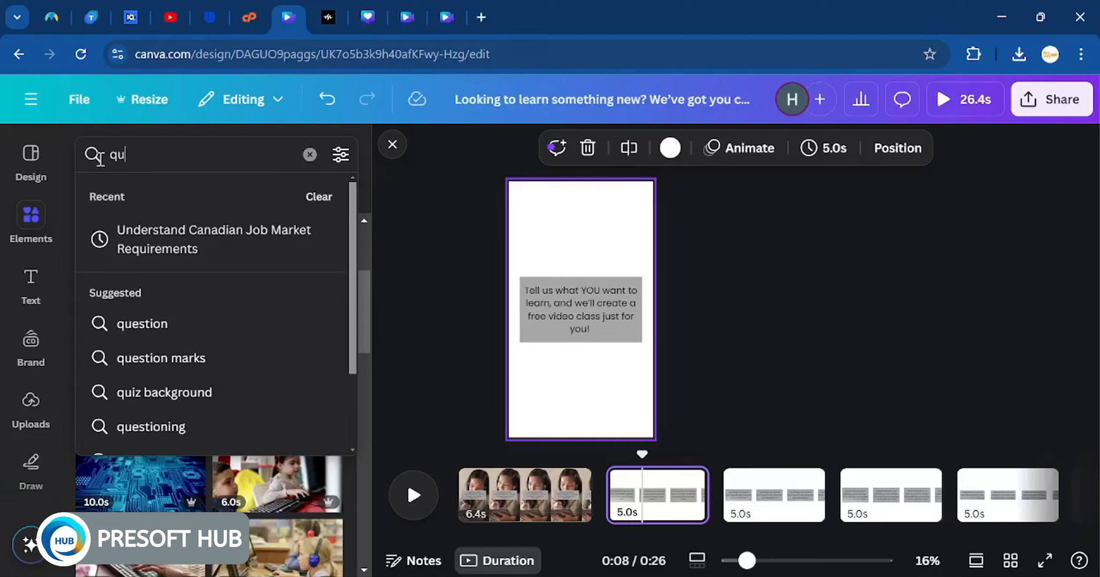
type("estion from use")
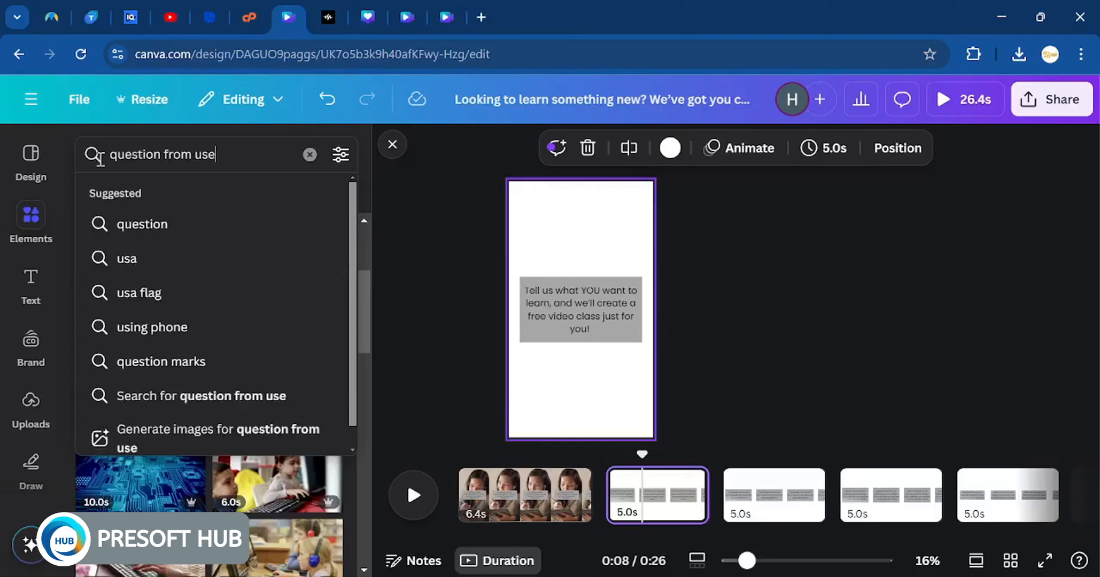
type("r")
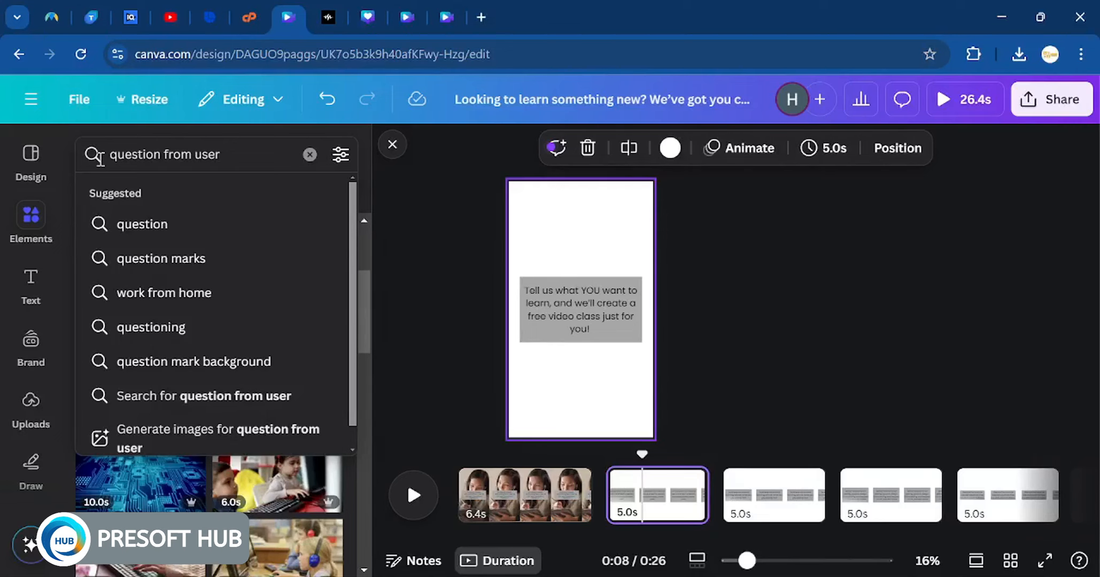
key("Return")
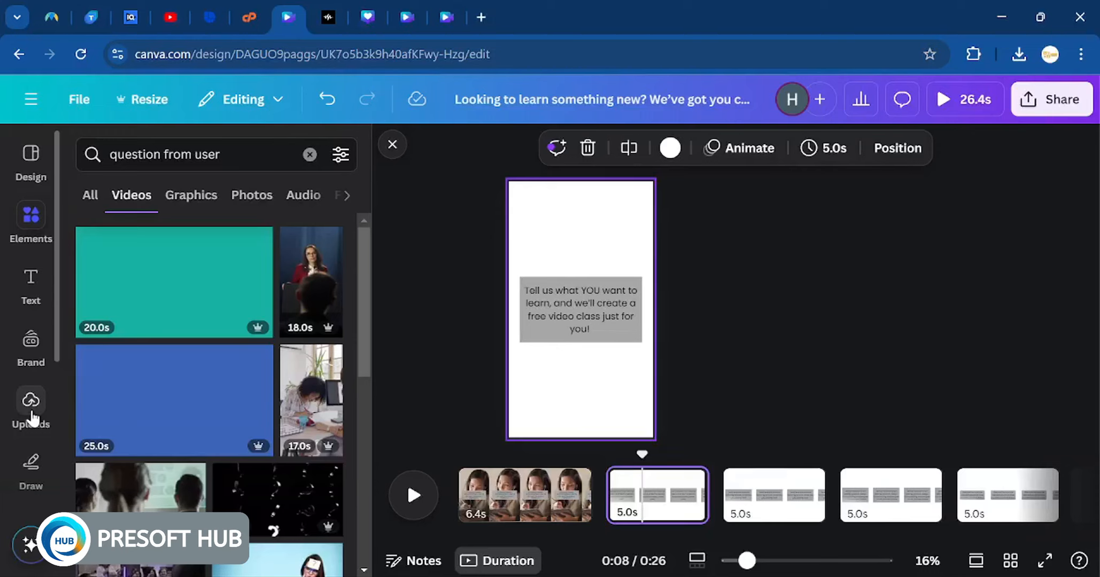
left_click_drag(311, 401, 517, 235)
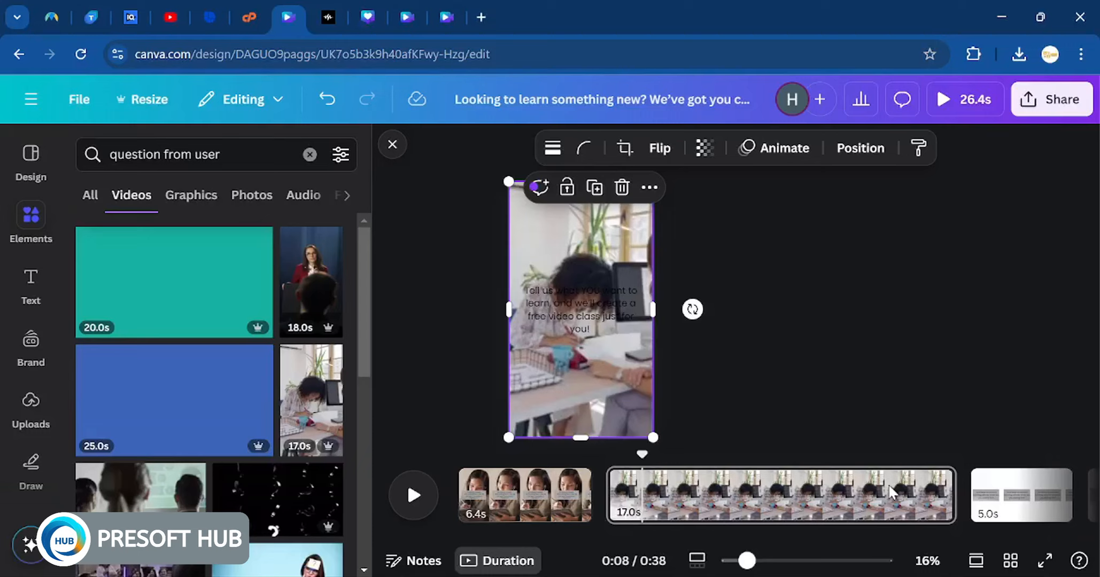
right_click(852, 496)
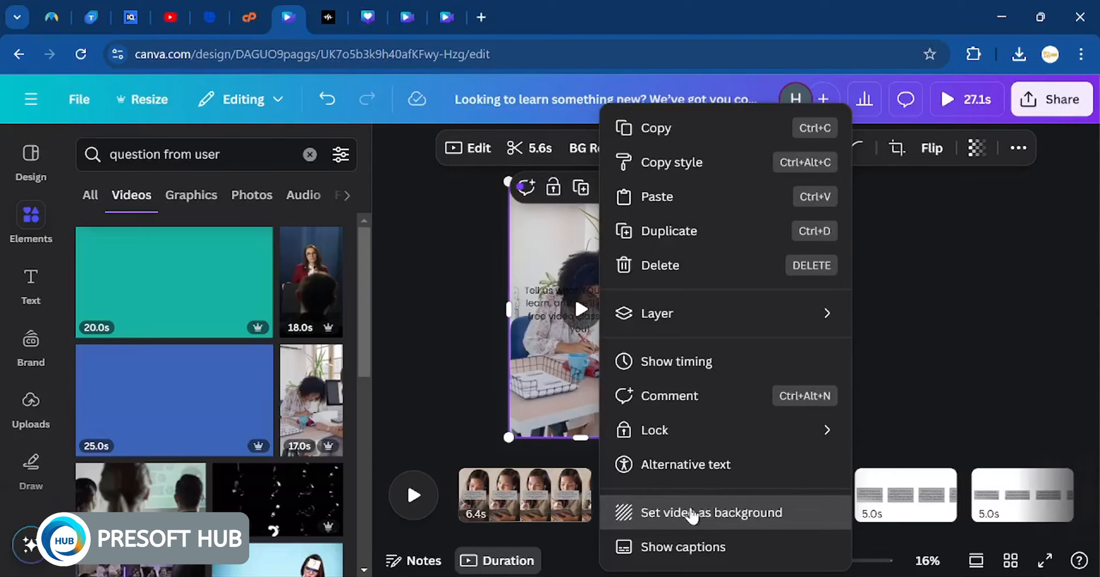
Search the videos for "learners on a computer" and use the computer-class and laptop-typing clips as backgrounds on the third and fourth pages
left_click(92, 156)
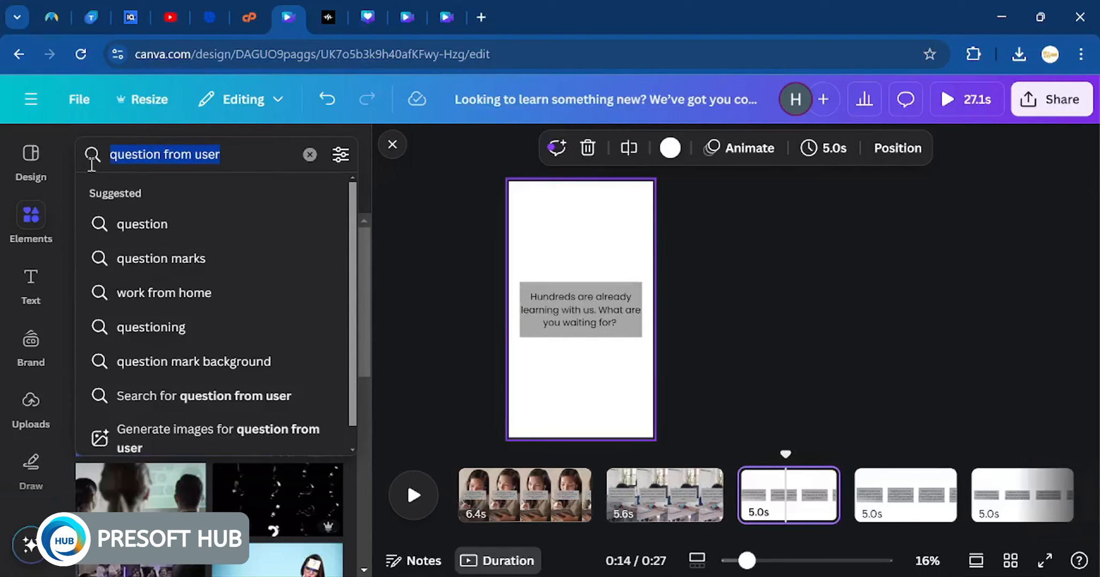
type("learners on a computer")
key("Return")
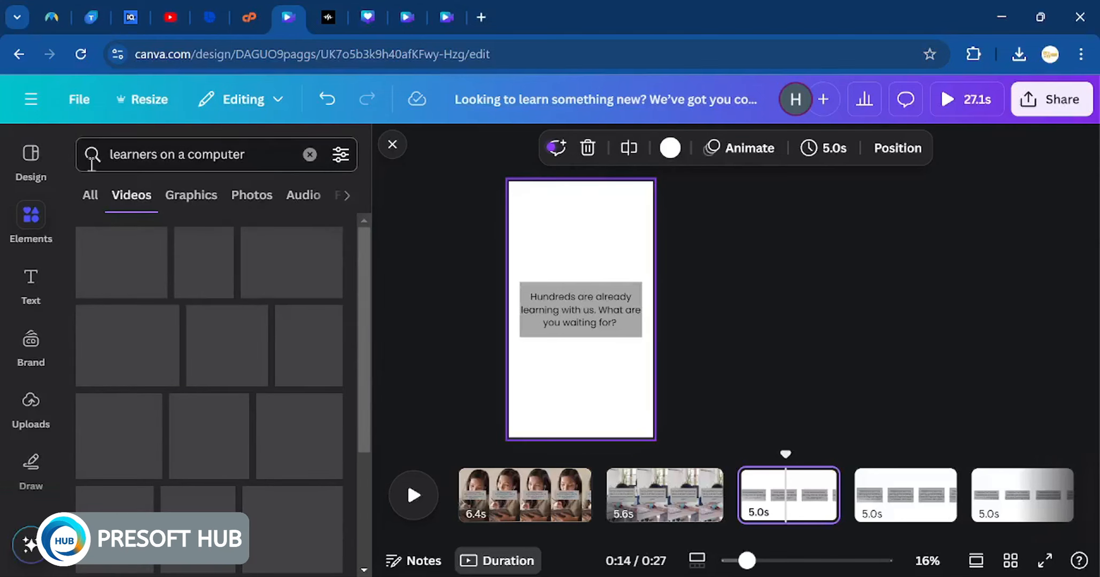
left_click(140, 262)
right_click(573, 310)
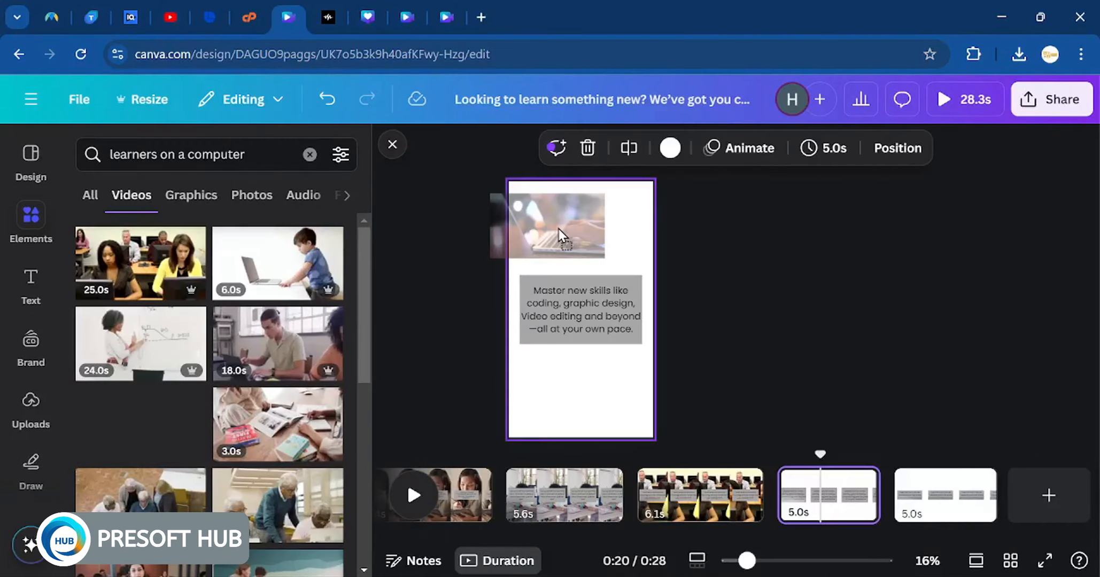
left_click_drag(558, 229, 559, 229)
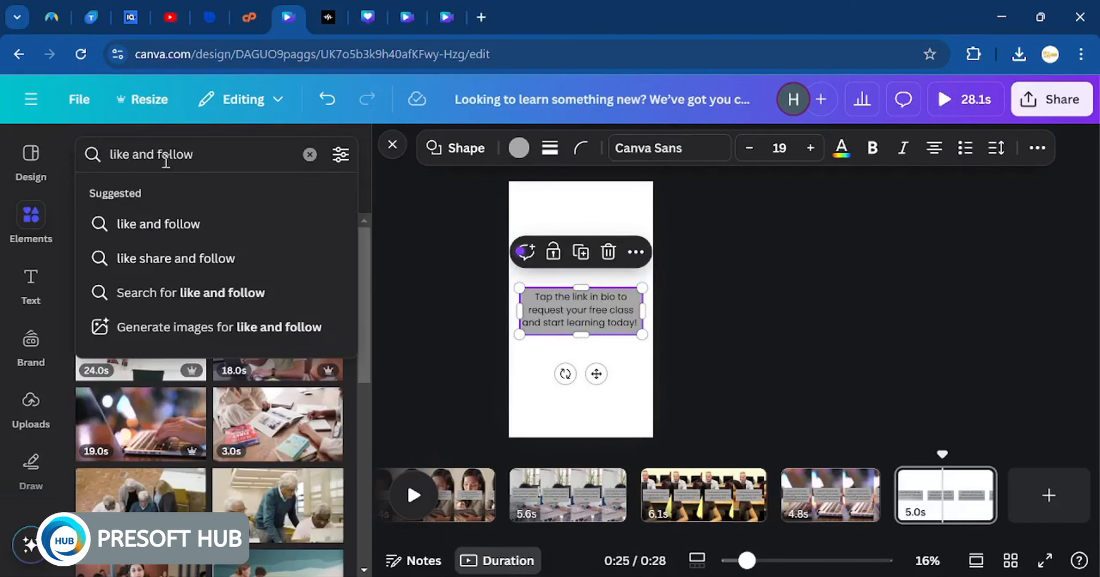
Add the blue notifications clip from the "like and follow" videos as the last page's background and colour its rectangle Peach #ffbd59
left_click_drag(140, 263, 526, 221)
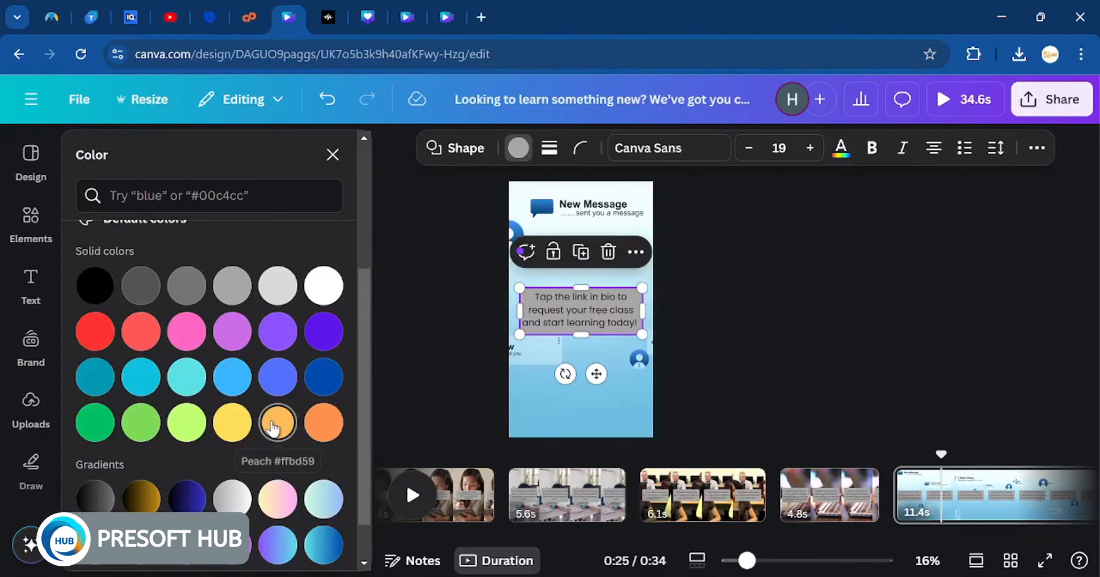
left_click(273, 427)
Search the graphics for "thumbs" and "point" to find an element for the last page
left_click(155, 150)
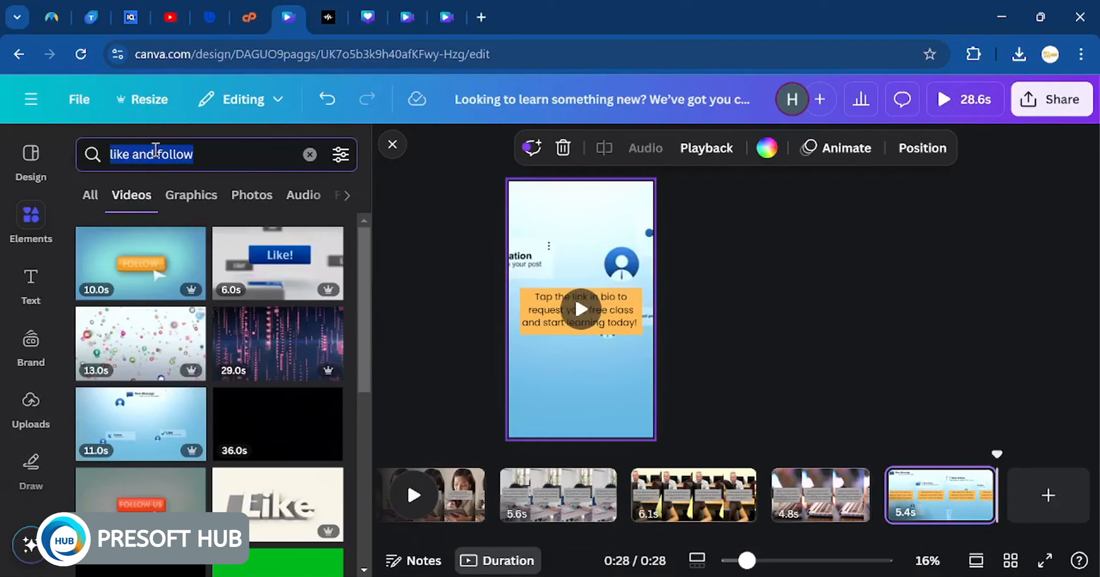
type("thumbs")
key("Return")
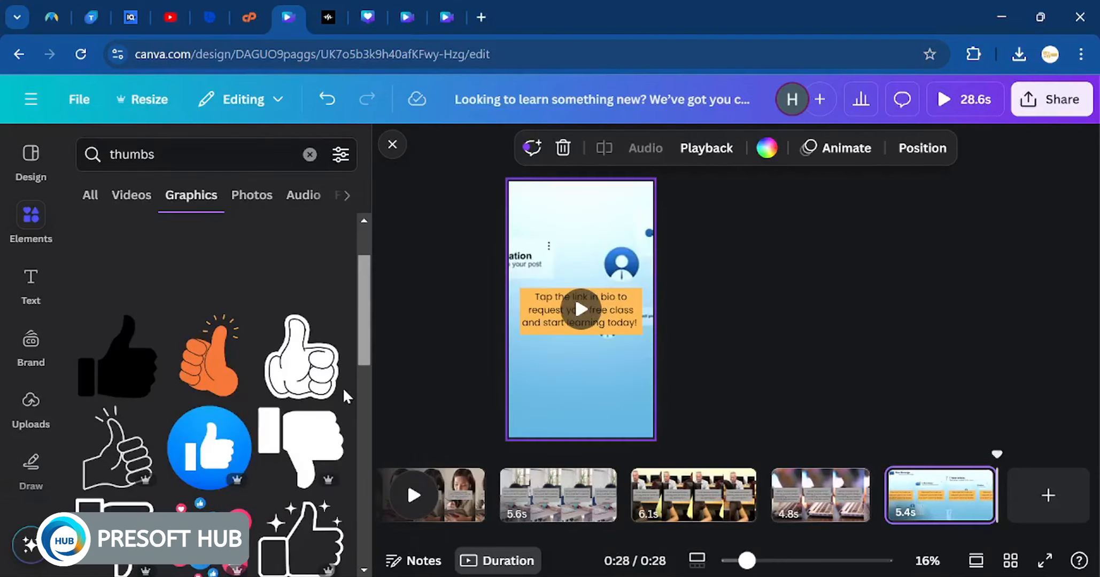
double_click(131, 154)
type("point")
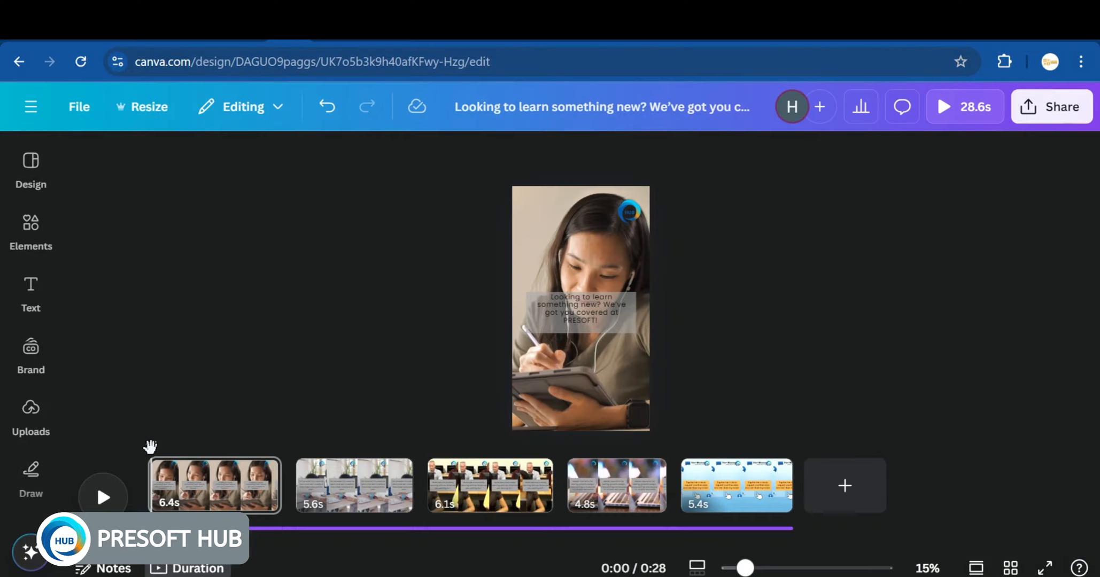
Add the Match & Move transition between the first and second pages
left_click(199, 473)
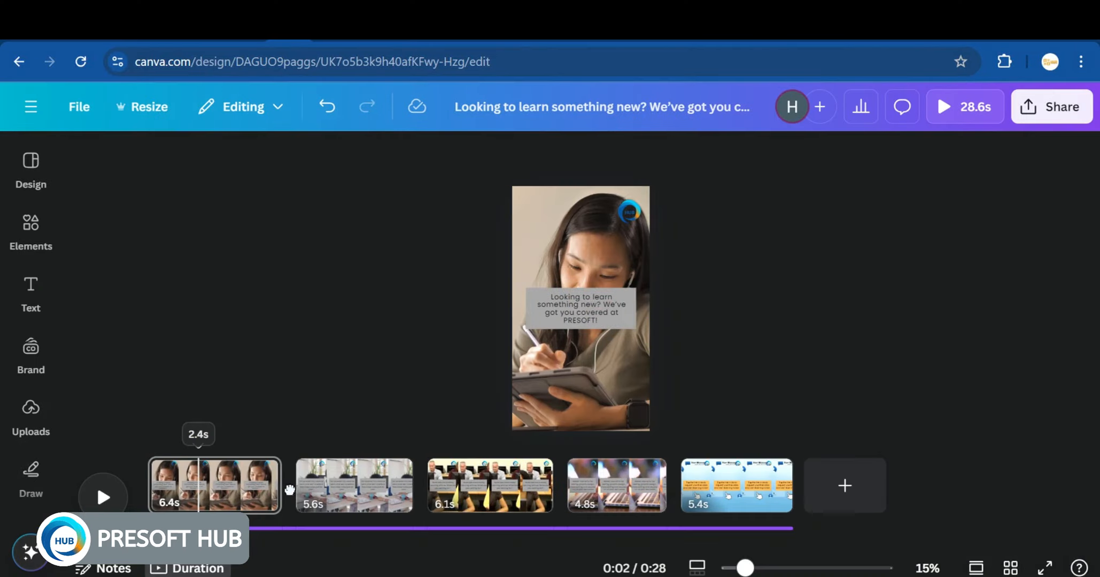
left_click(293, 486)
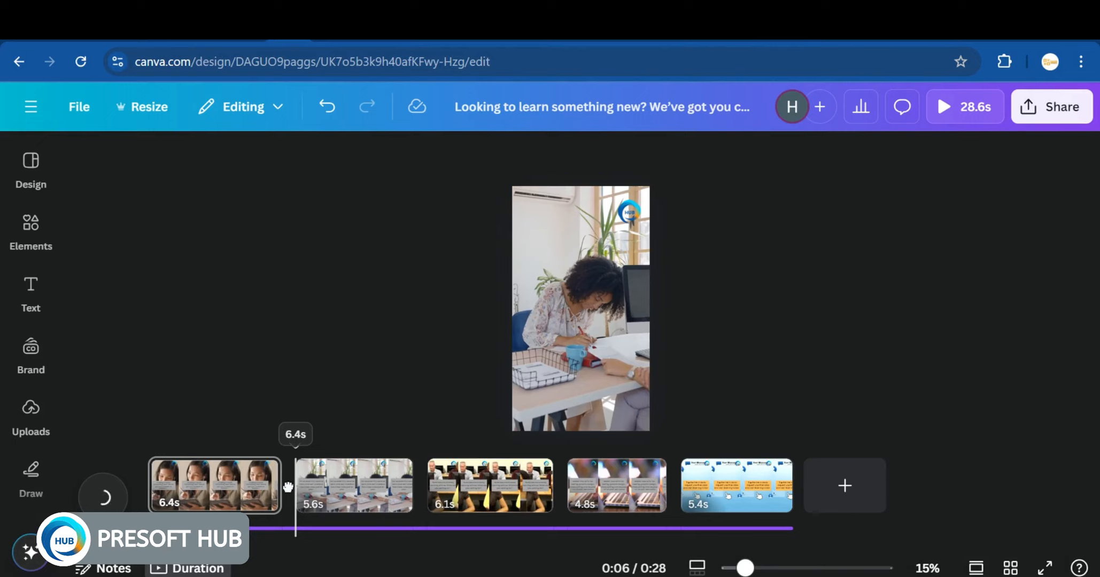
left_click(414, 491)
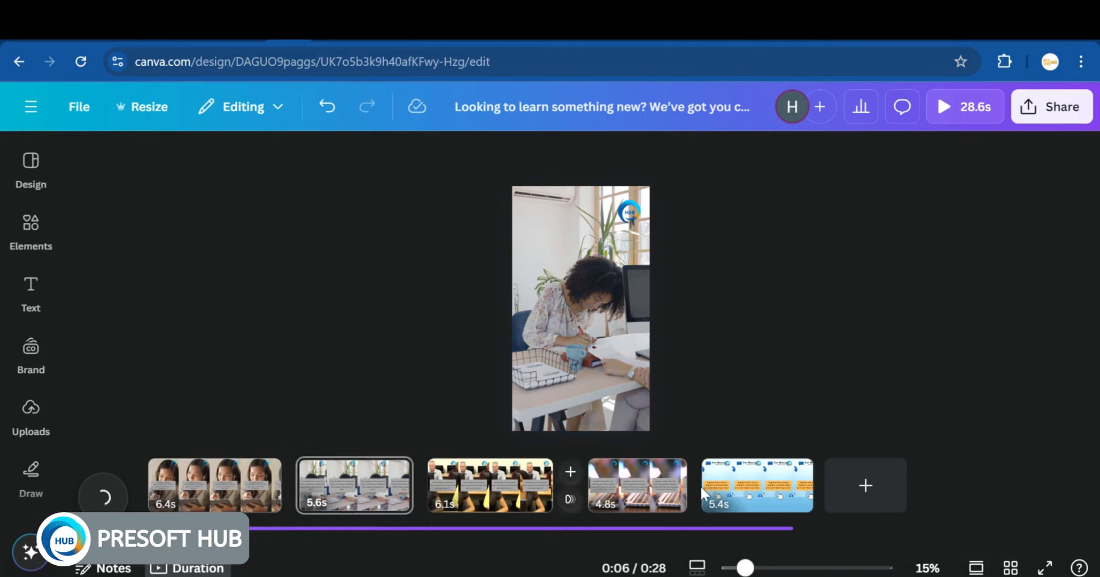
mouse_move(293, 500)
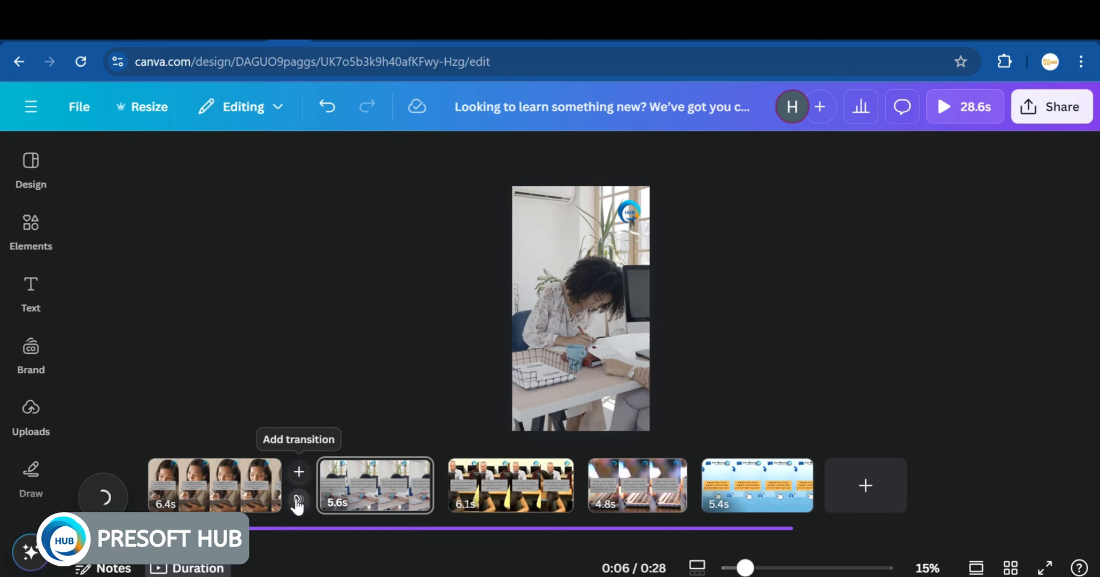
left_click(298, 502)
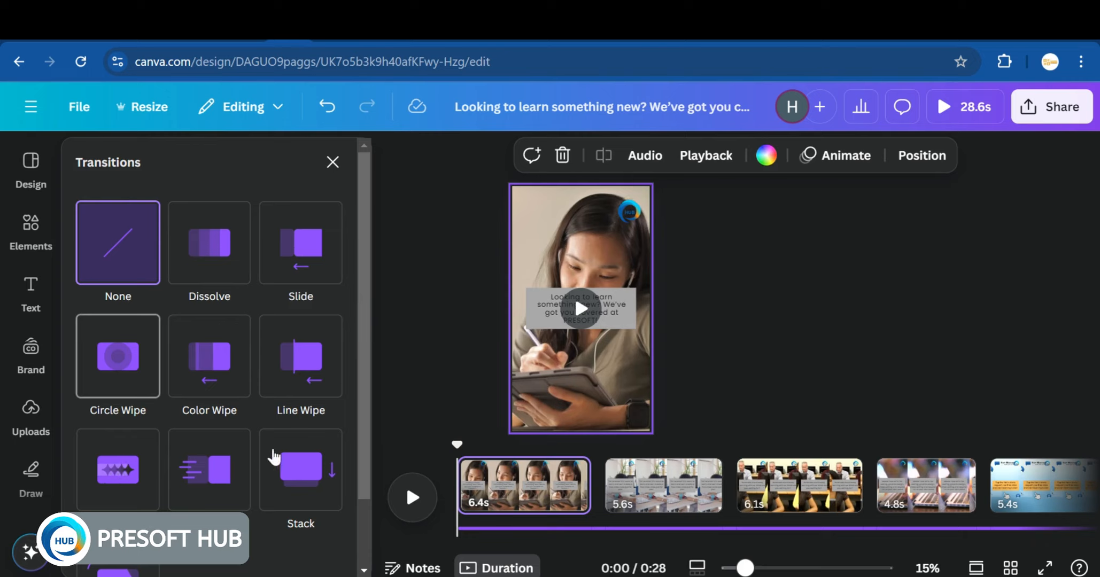
scroll(357, 497, "down", 2)
scroll(355, 478, "down", 2)
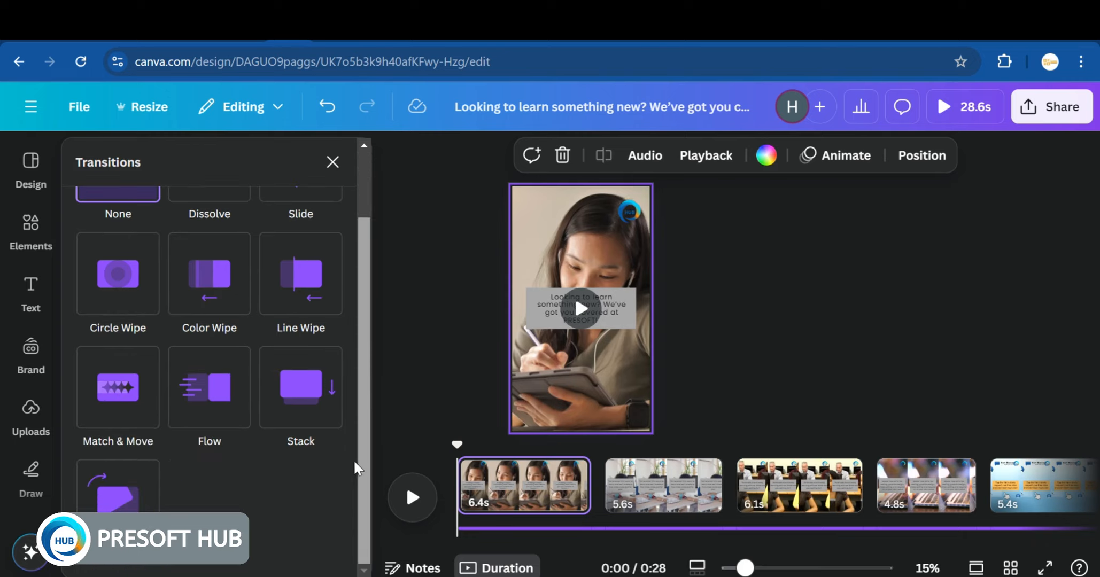
scroll(353, 299, "up", 3)
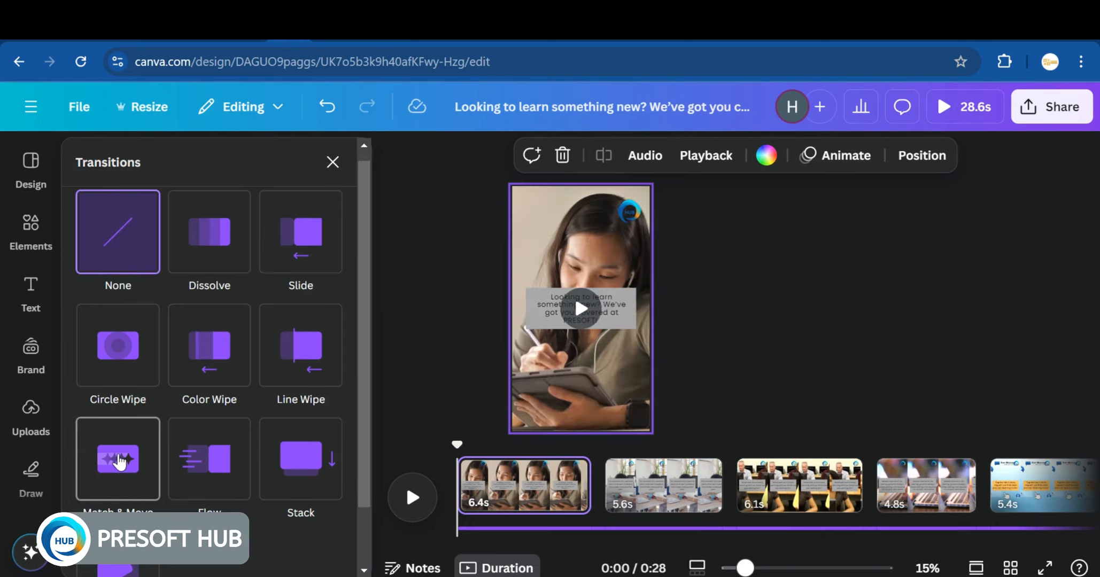
left_click(119, 460)
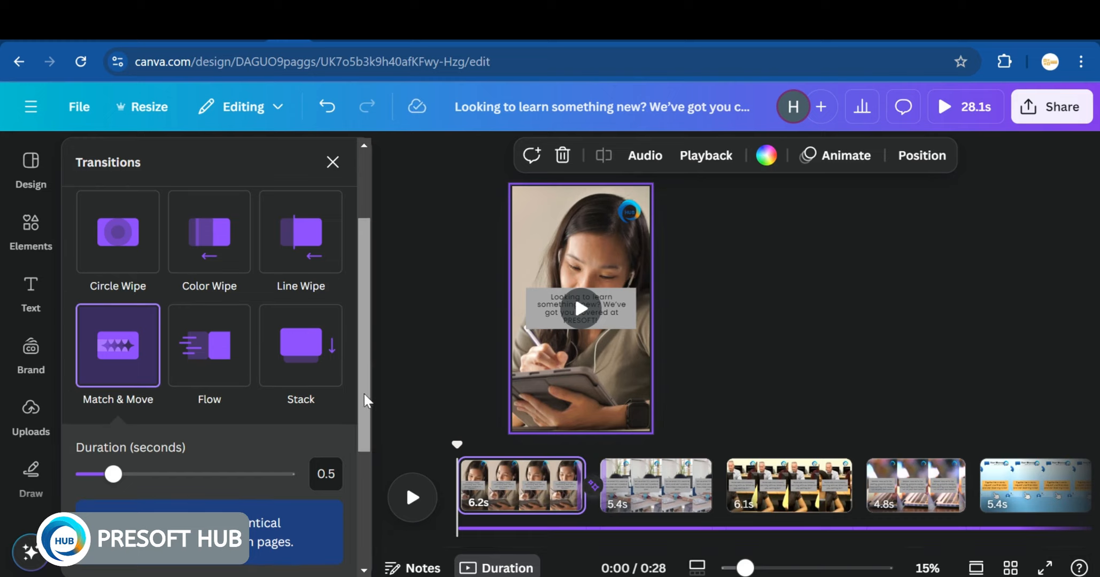
Apply the 0.5-second Match & Move transition between all pages
scroll(365, 393, "down", 2)
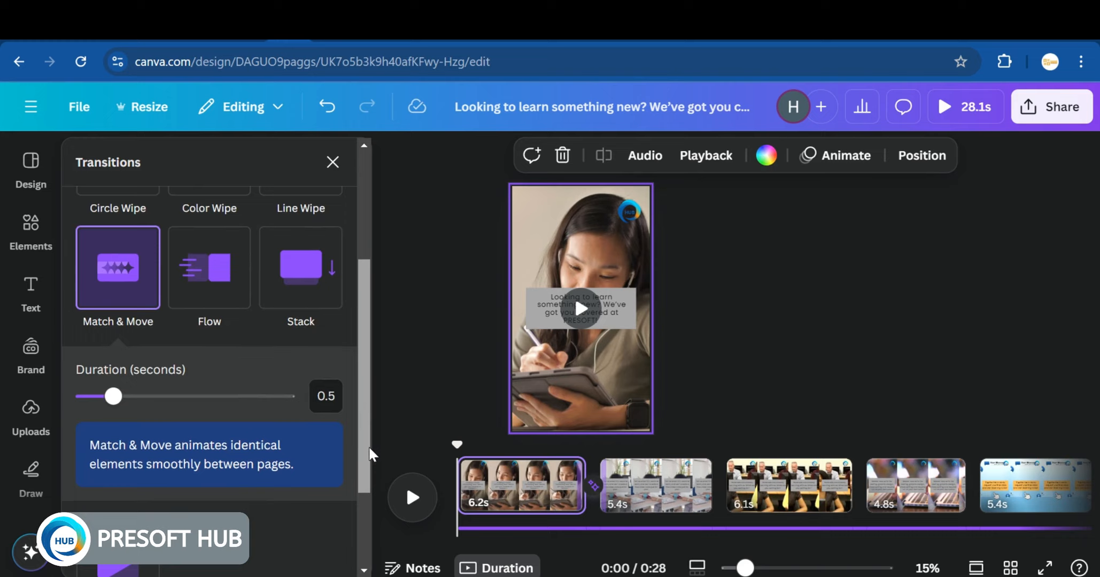
scroll(372, 454, "down", 1)
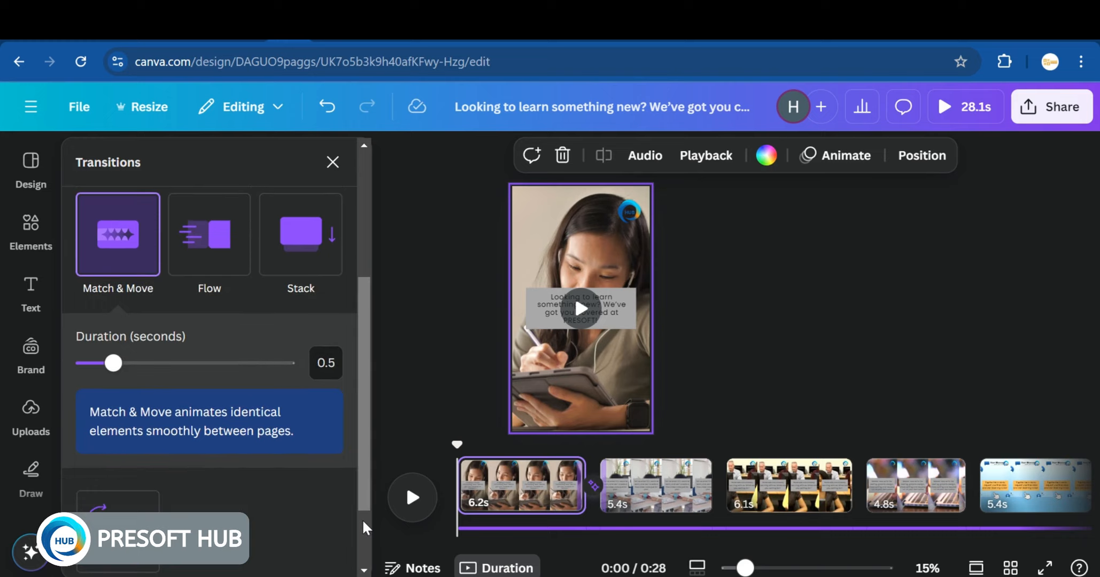
scroll(363, 534, "down", 2)
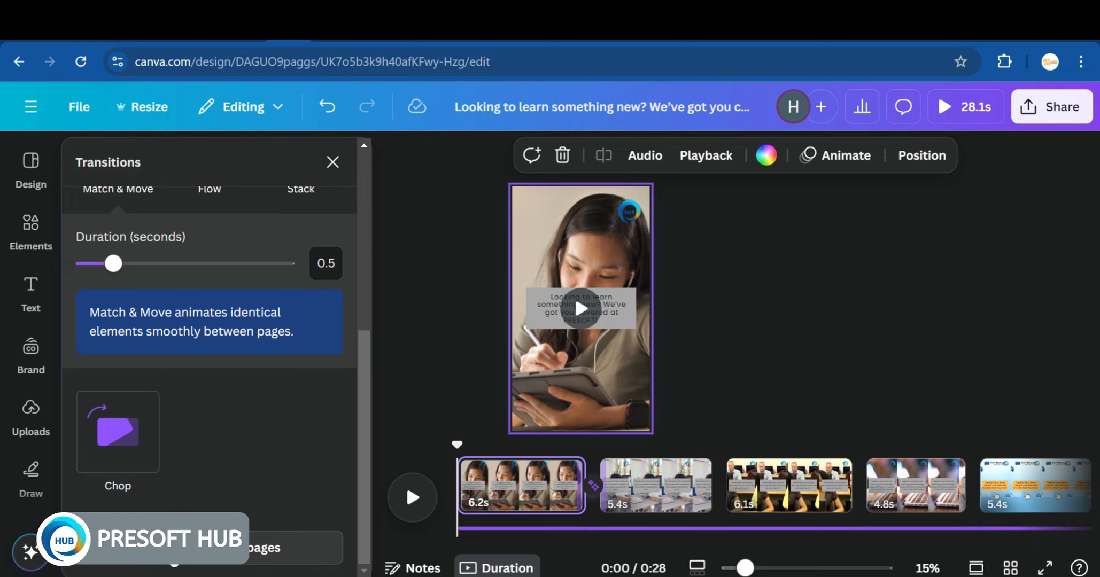
left_click(174, 561)
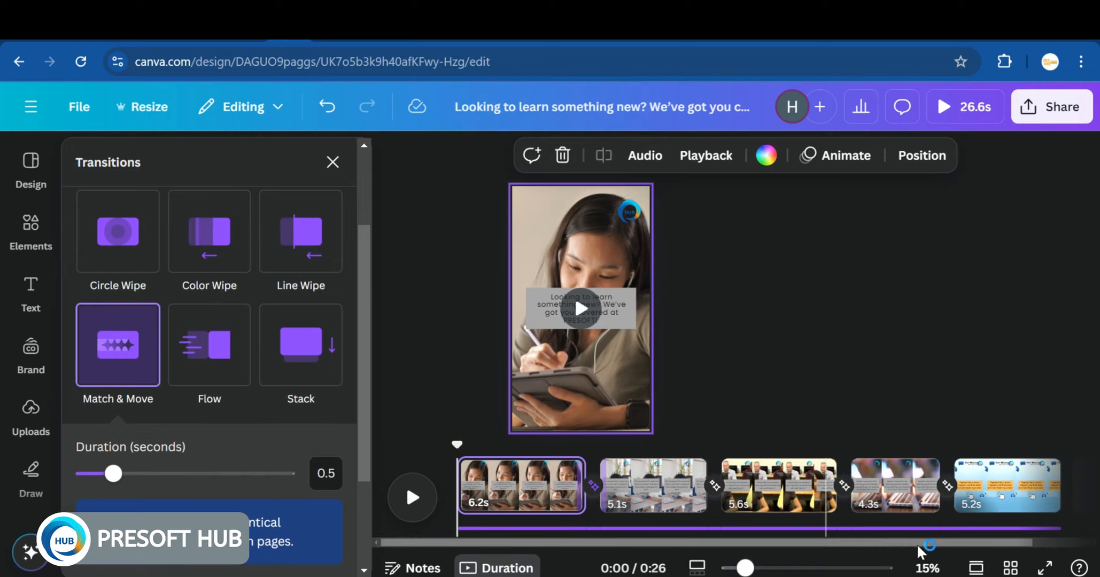
Select the text and rectangle on the first page and review the animations available for them
left_click_drag(918, 551, 690, 560)
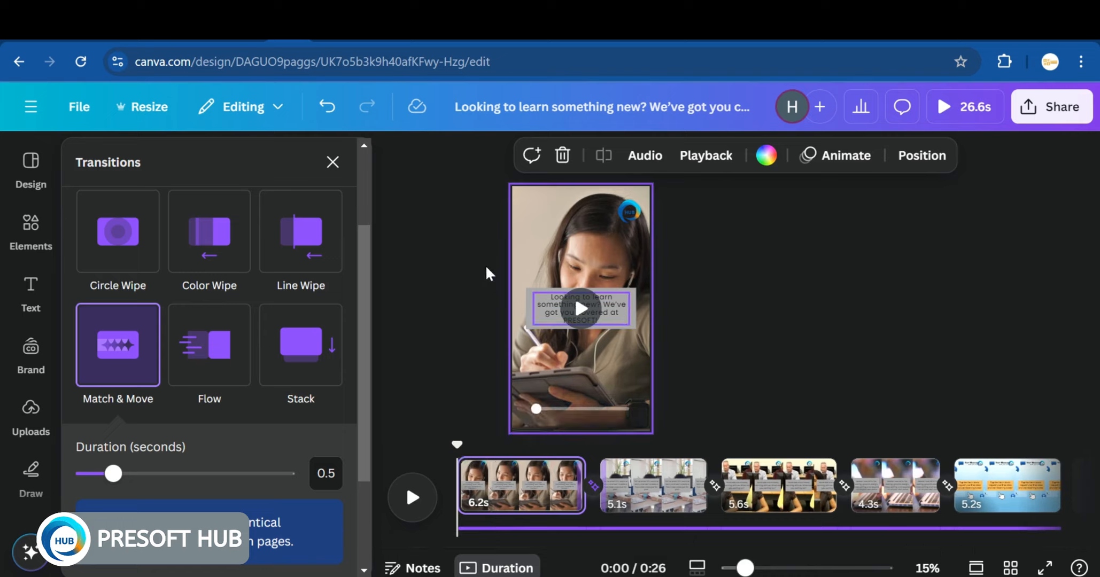
left_click(638, 347)
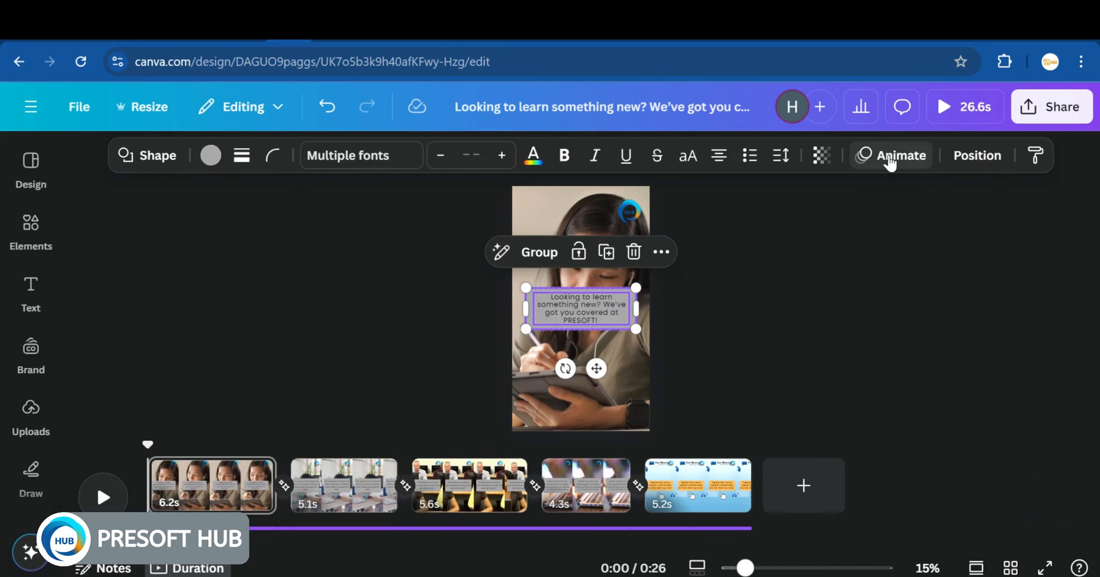
left_click(889, 163)
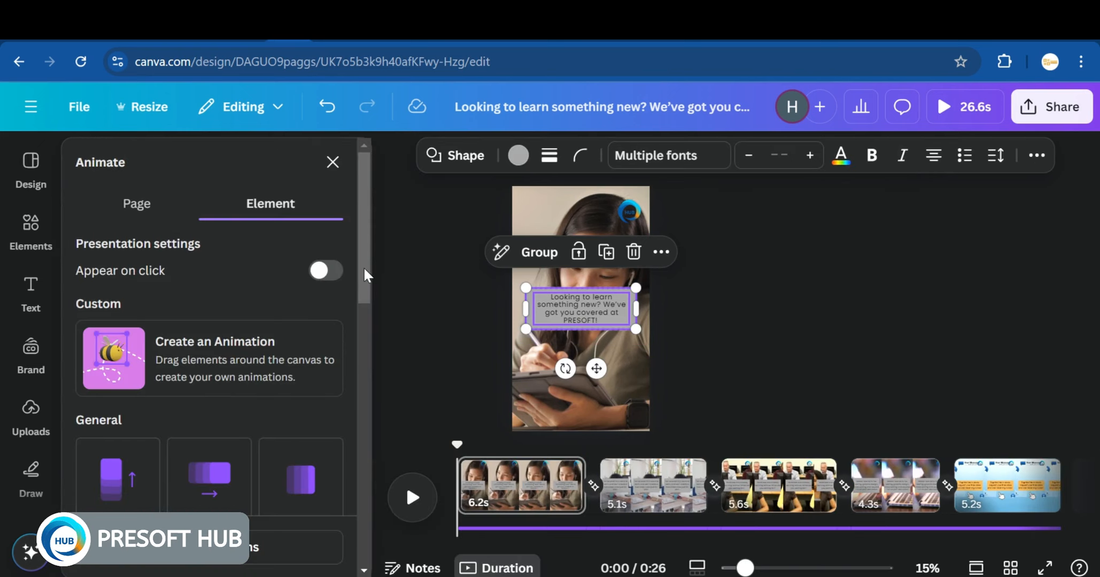
left_click_drag(364, 267, 363, 406)
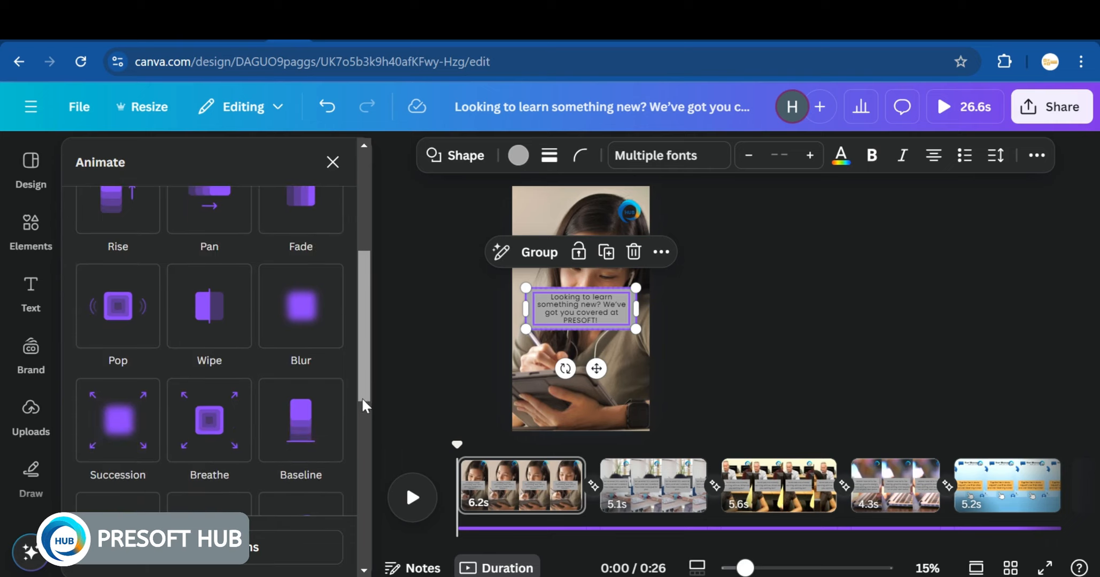
left_click(358, 452)
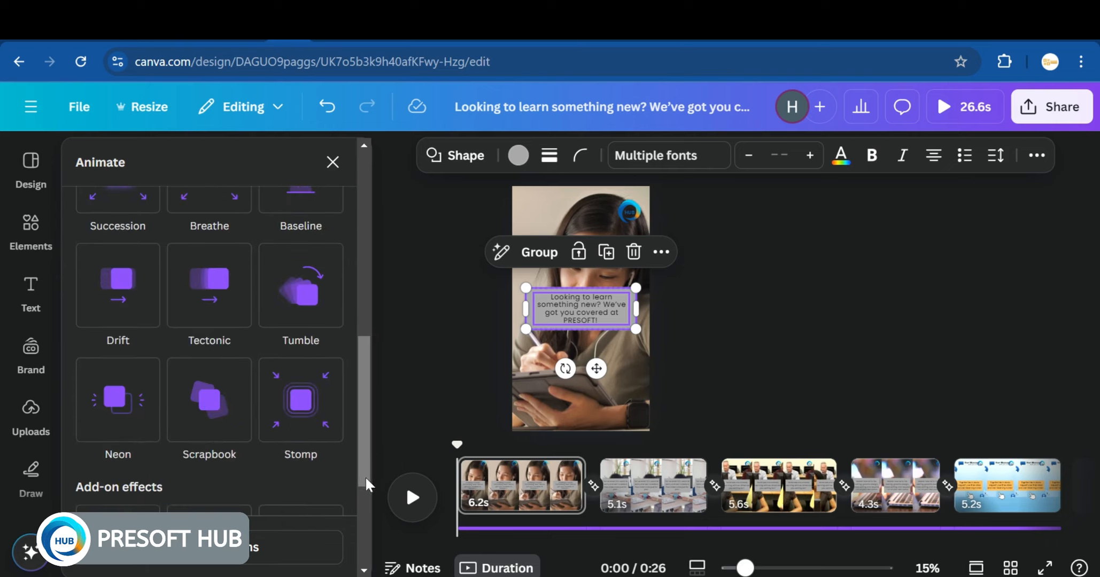
left_click(365, 529)
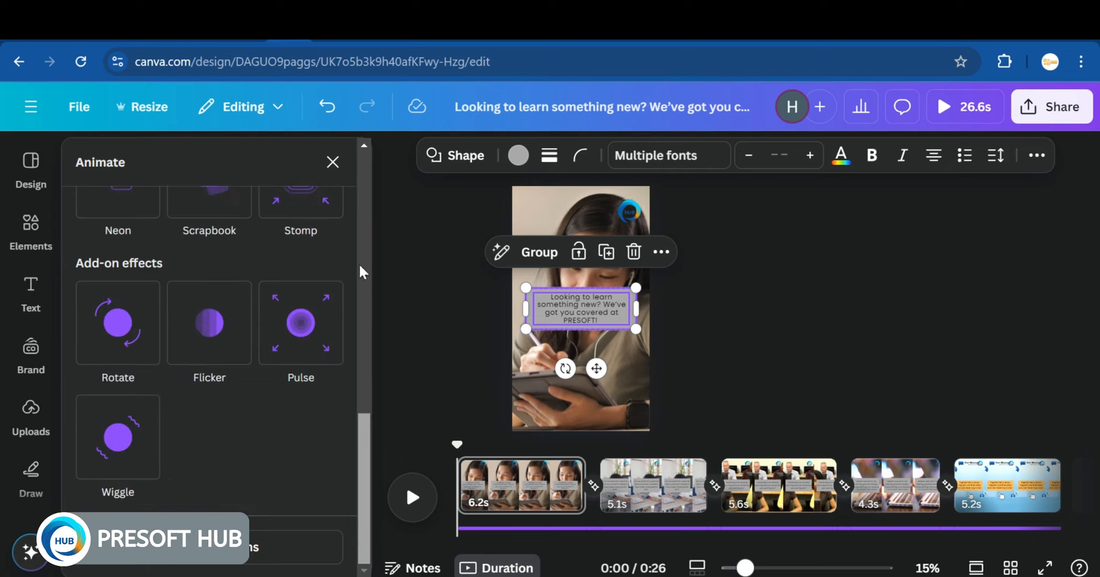
left_click_drag(365, 157, 365, 232)
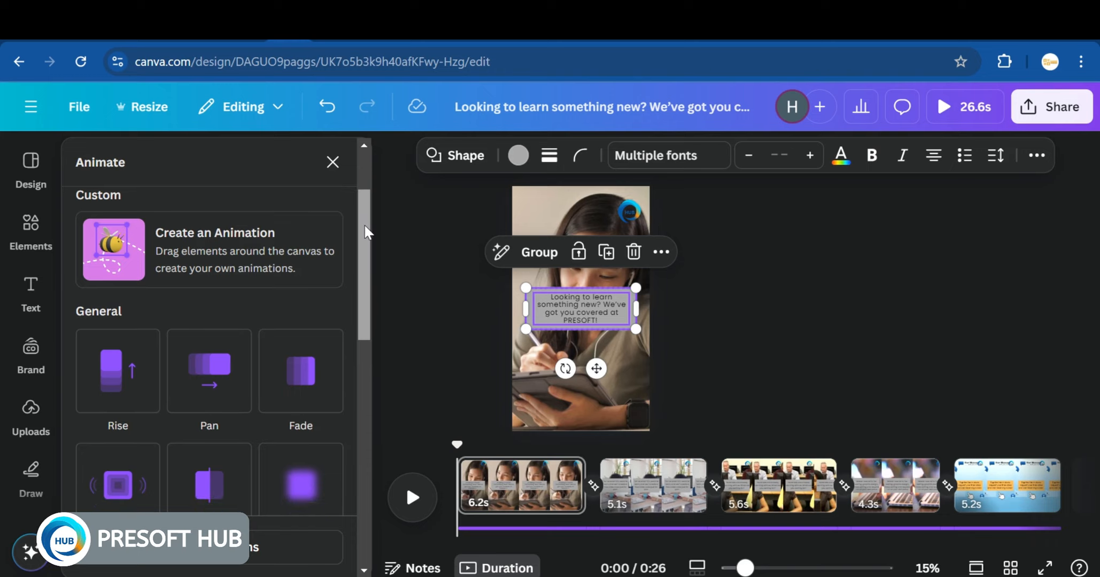
Preview Pan and Fade on the first page's text and rectangle, and apply the Rise animation for both enter and exit
scroll(117, 384, "down", 1)
left_click(119, 384)
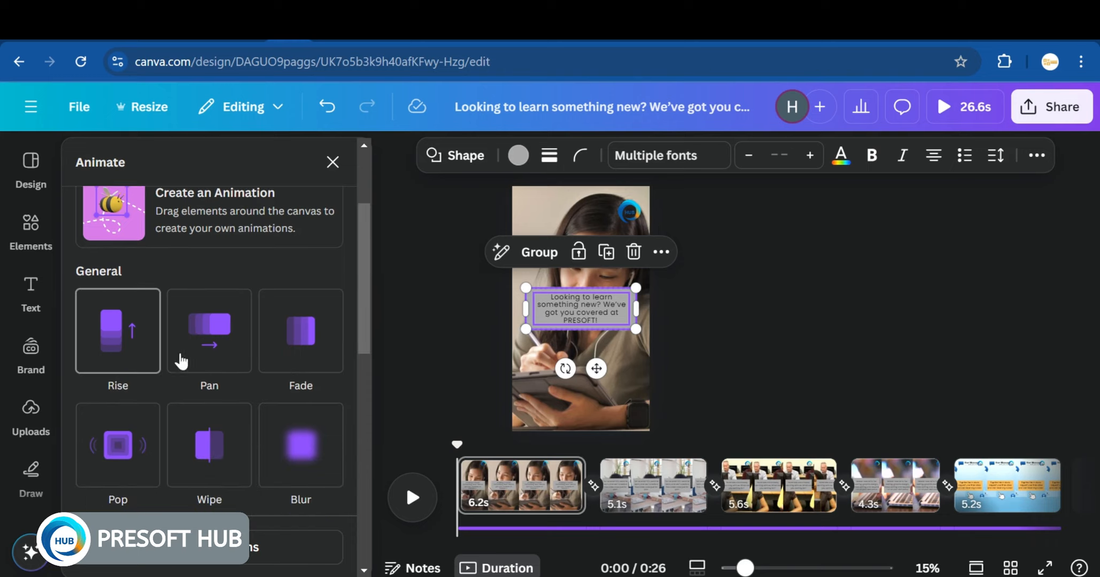
left_click(211, 354)
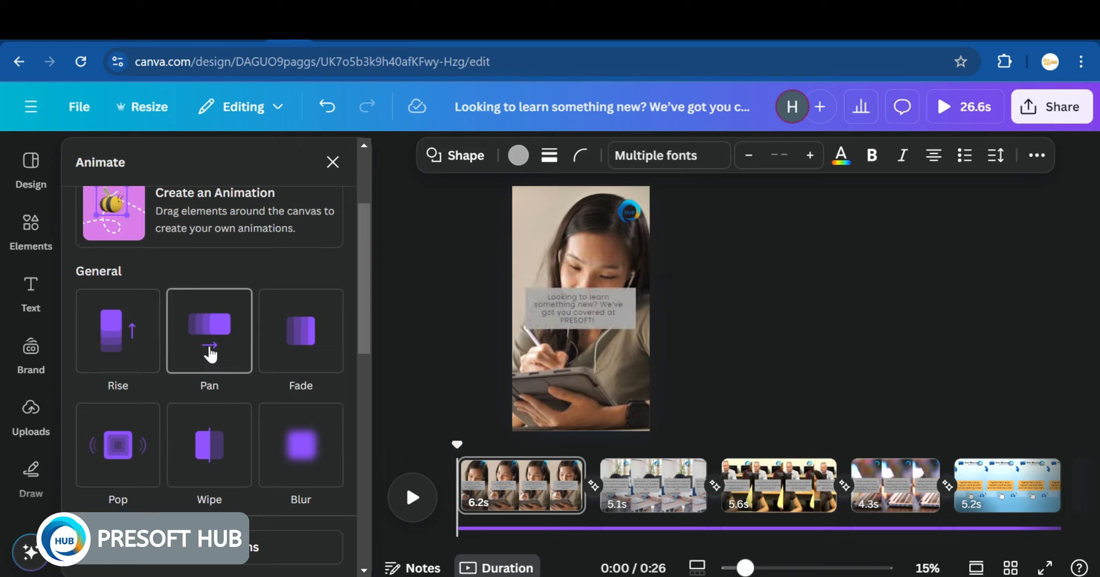
left_click(305, 356)
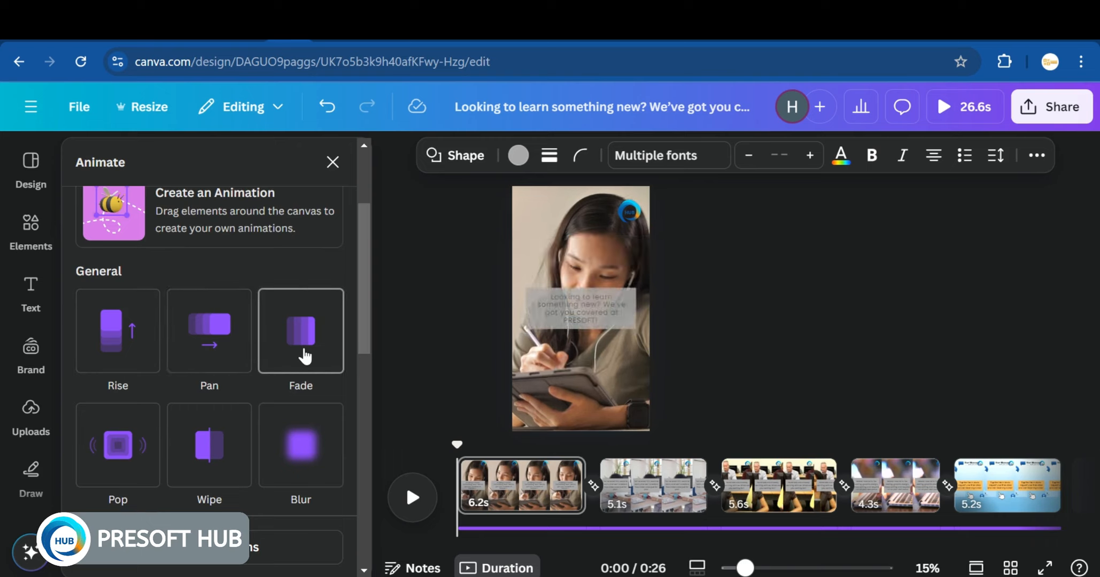
left_click(120, 346)
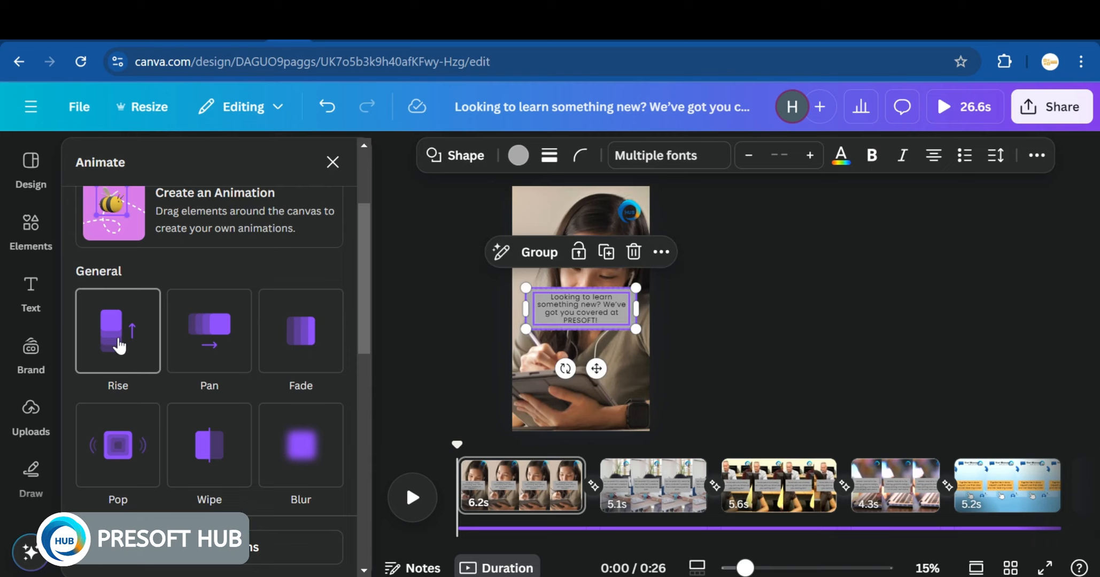
left_click(120, 346)
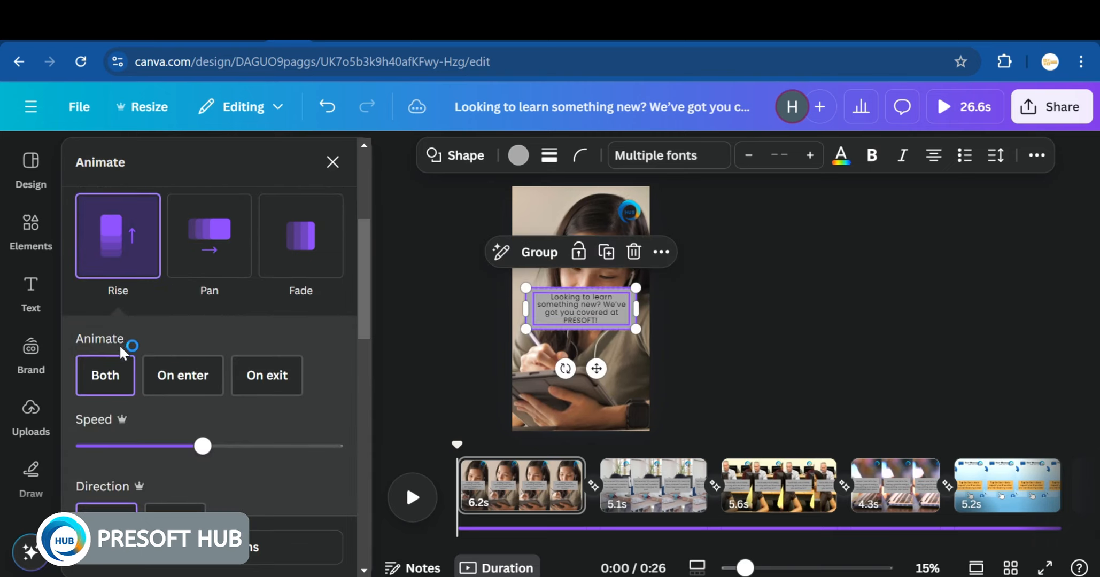
left_click(98, 381)
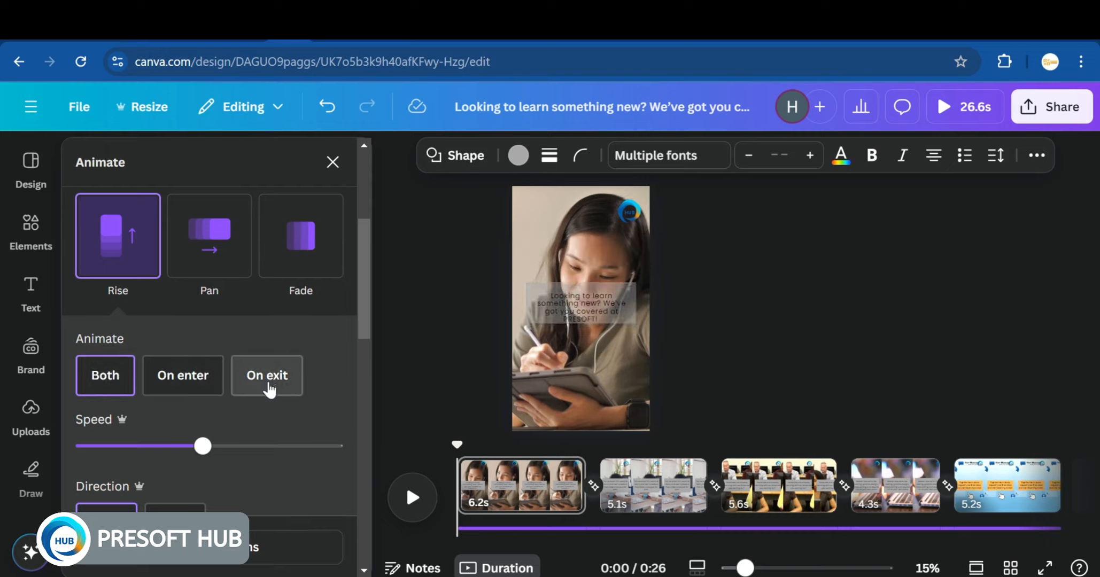
Try faster and slower speeds and the downward direction for the Rise animation, settling on about medium speed and upward direction
scroll(266, 401, "down", 1)
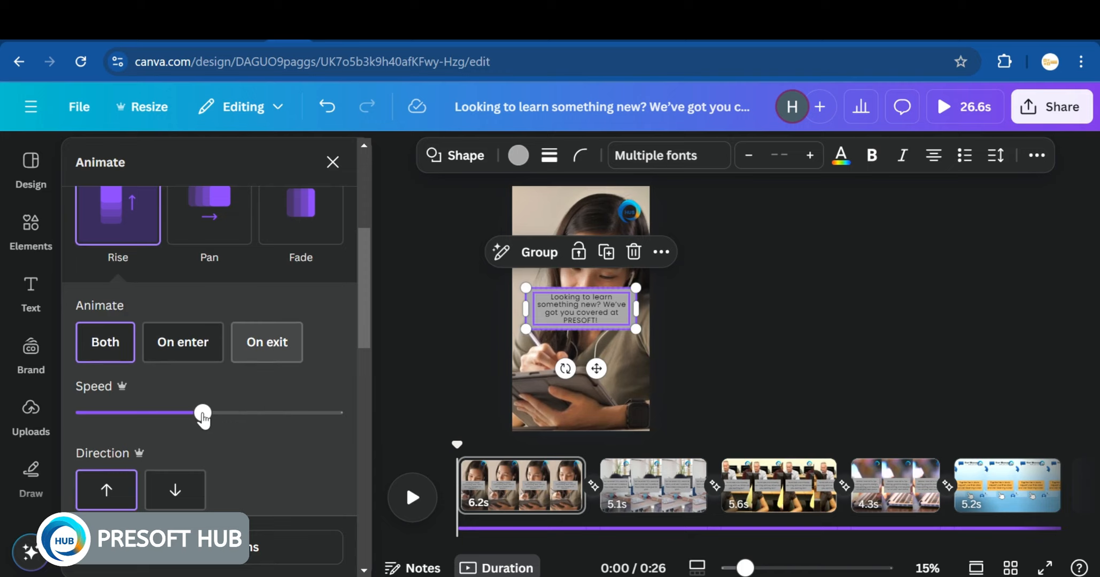
left_click_drag(203, 419, 313, 422)
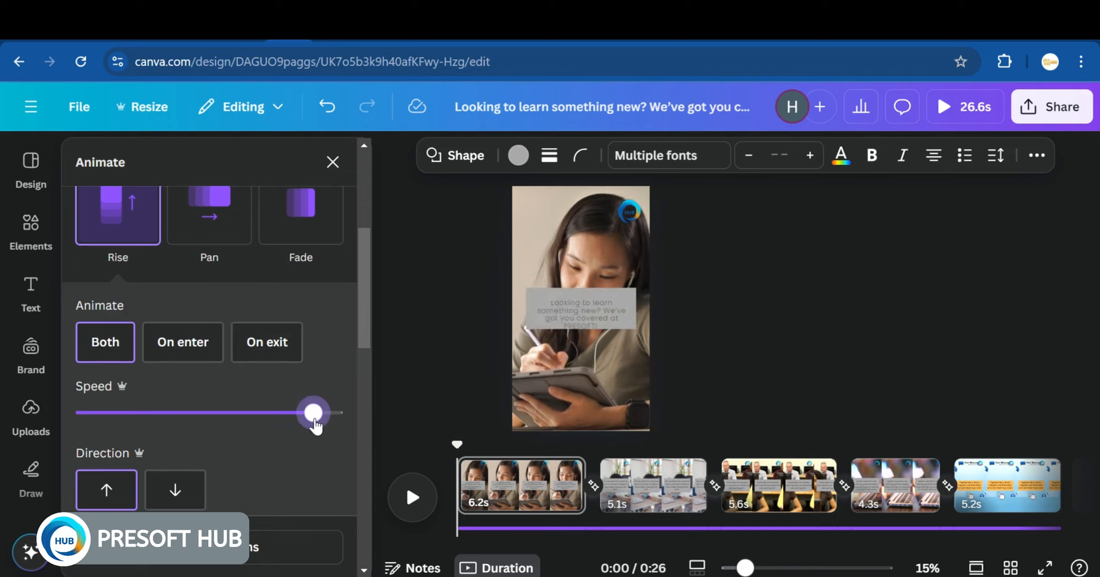
left_click(80, 414)
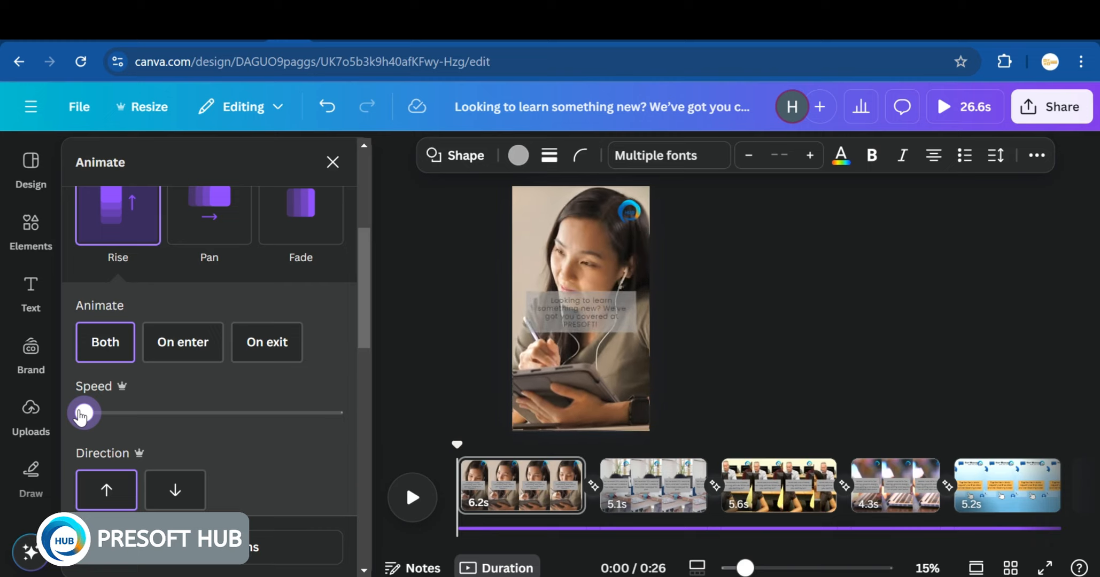
left_click_drag(81, 414, 206, 420)
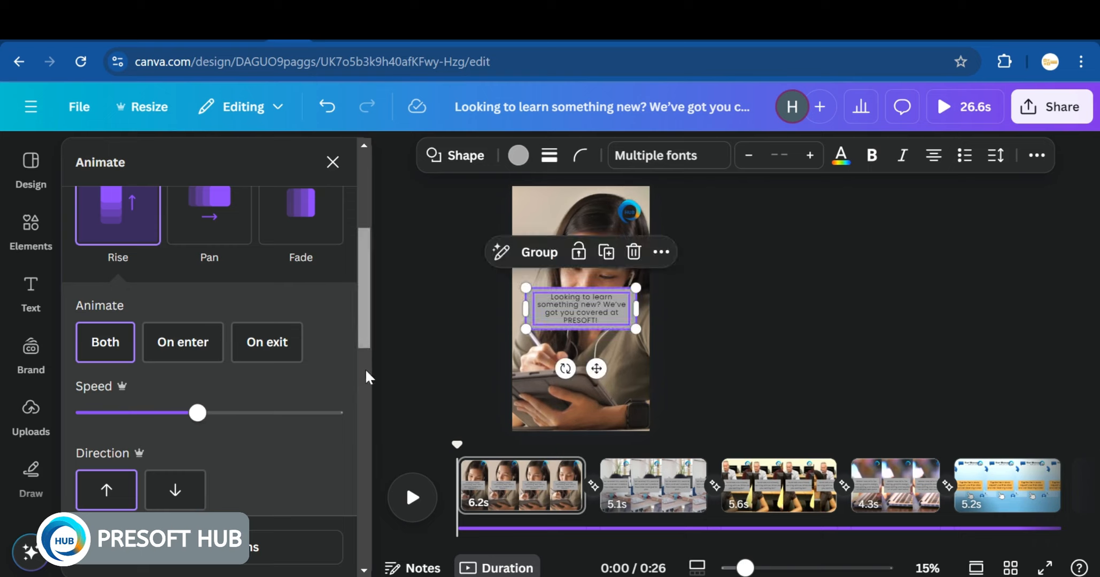
scroll(365, 390, "down", 3)
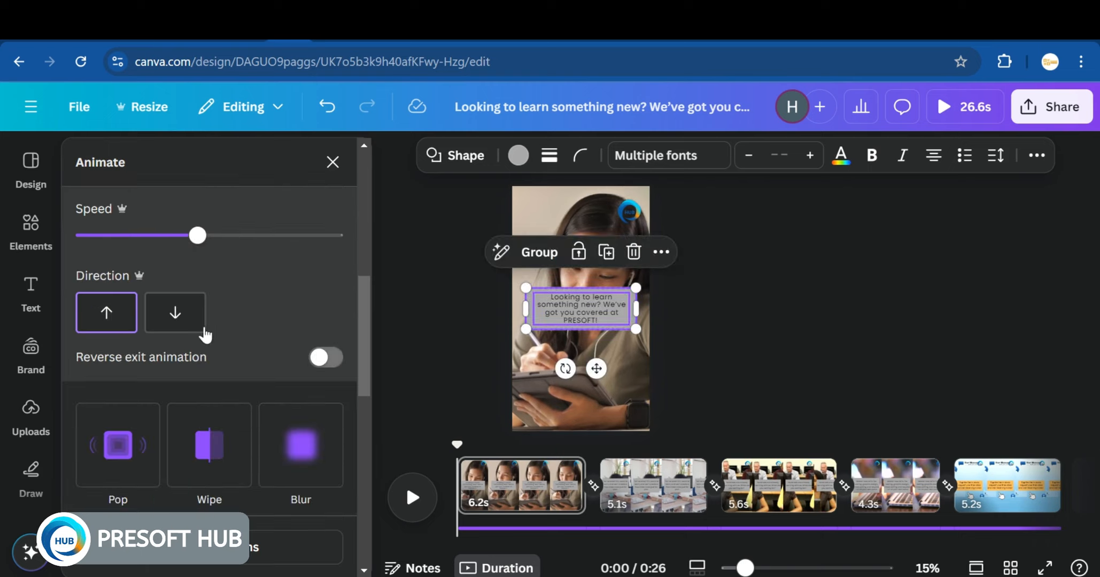
left_click(175, 315)
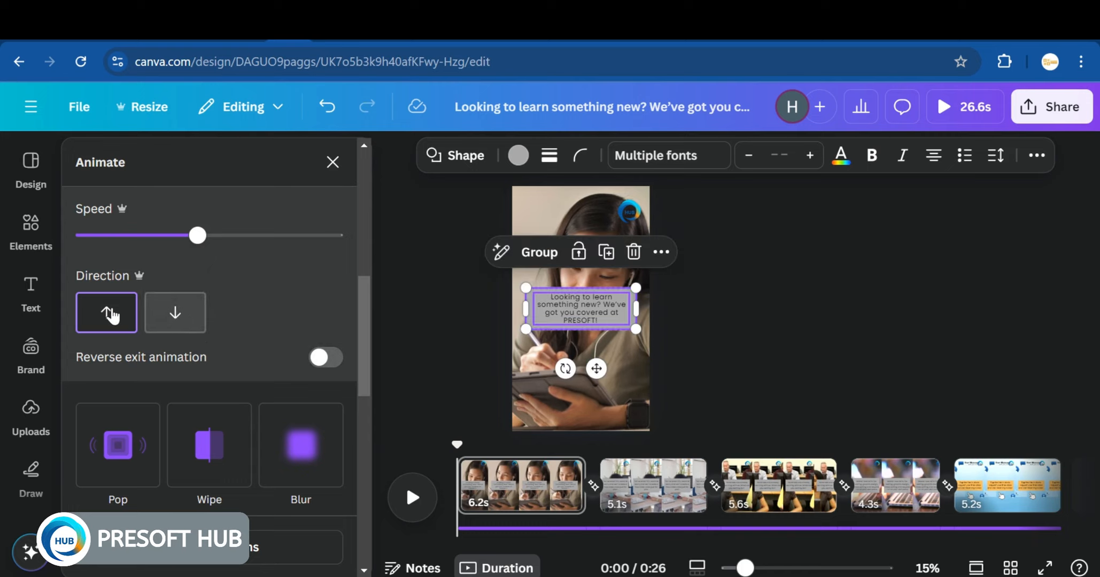
left_click(110, 316)
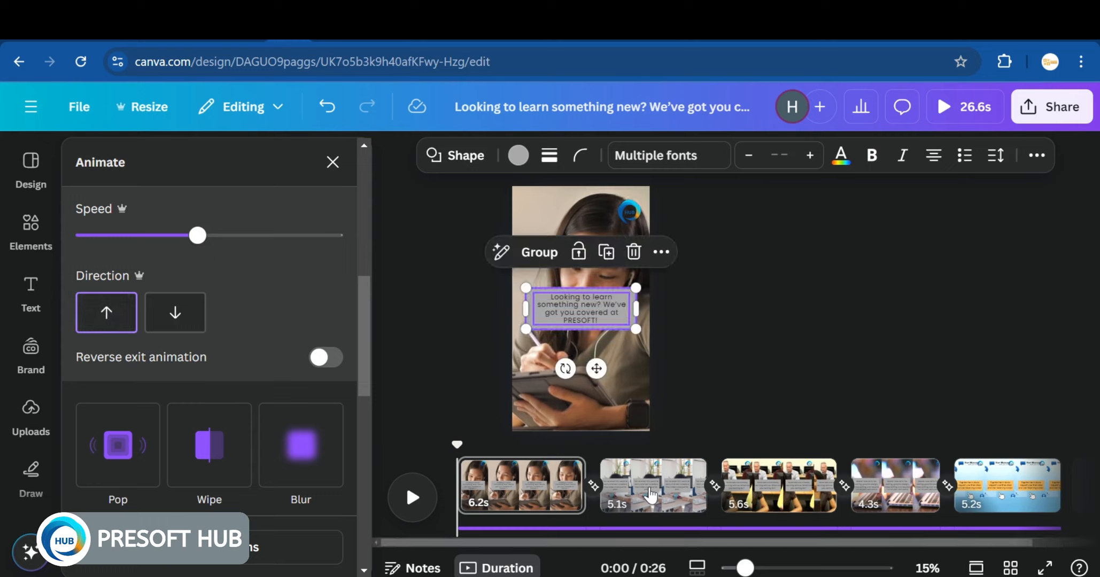
Apply the Rise animation for both enter and exit to the text and rectangle on the second page
left_click(650, 494)
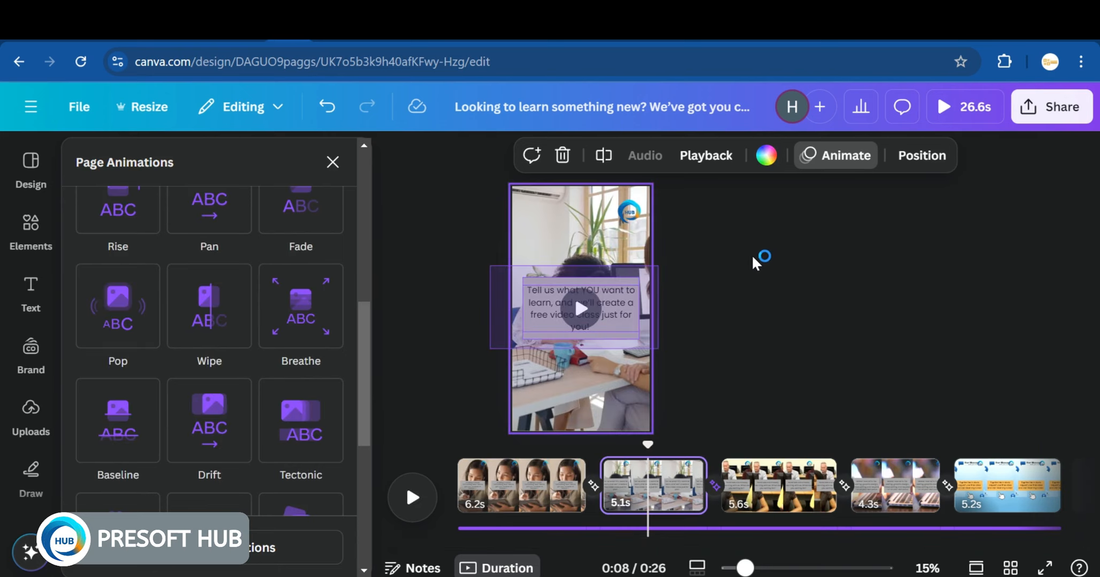
left_click_drag(490, 266, 658, 349)
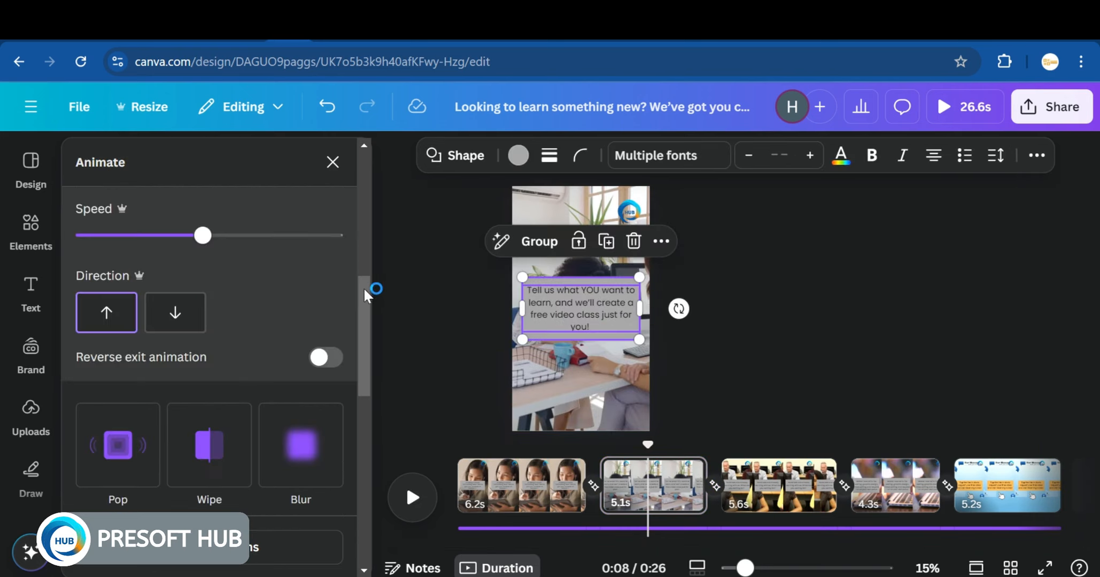
left_click_drag(367, 299, 369, 255)
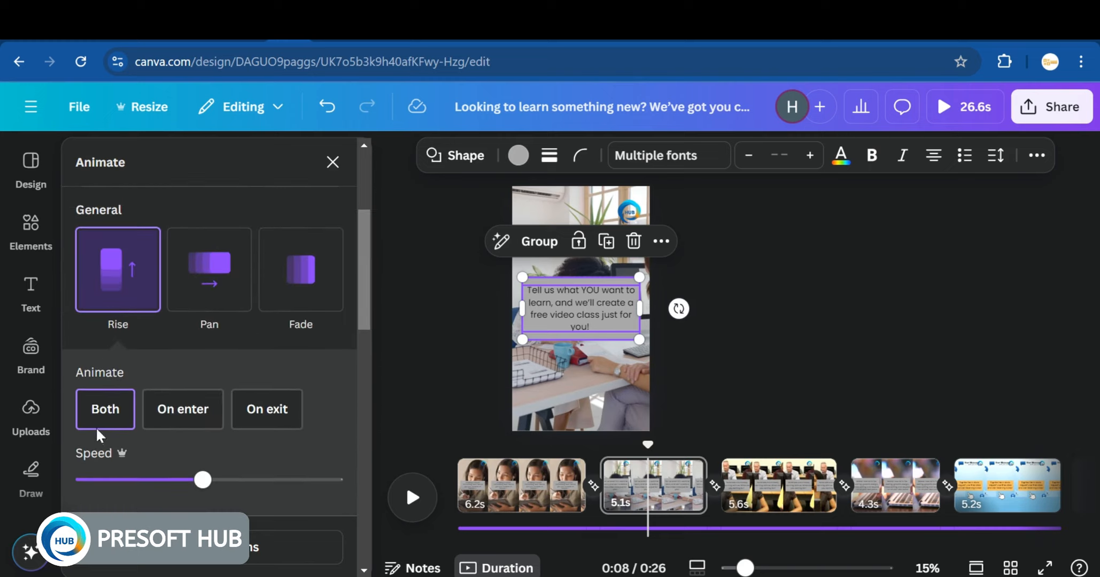
Apply the Rise animation for both enter and exit to the text boxes and rectangles on the third and fourth pages
left_click(761, 485)
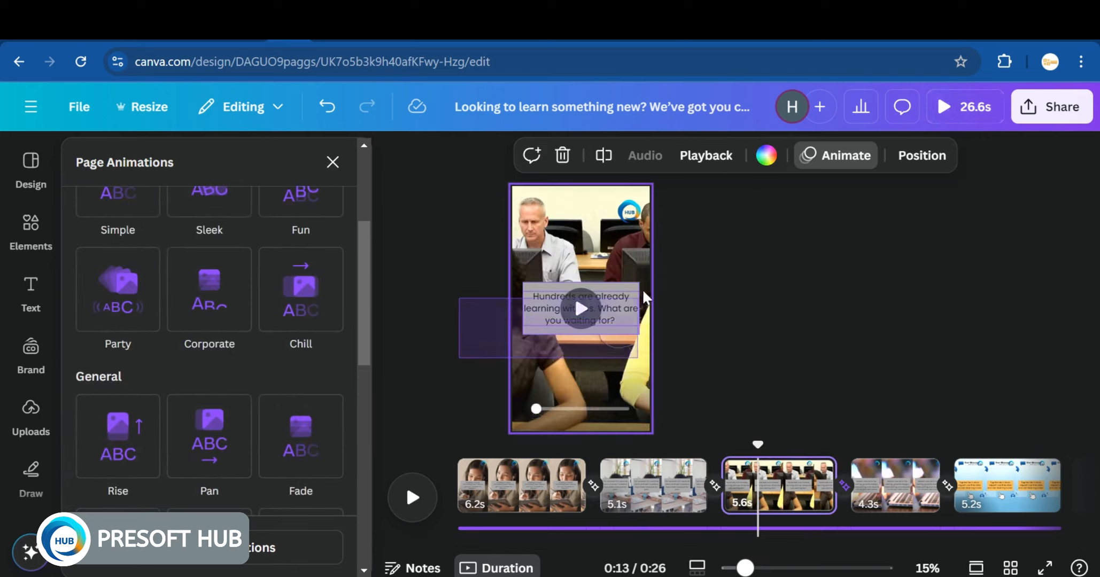
left_click_drag(655, 265, 656, 266)
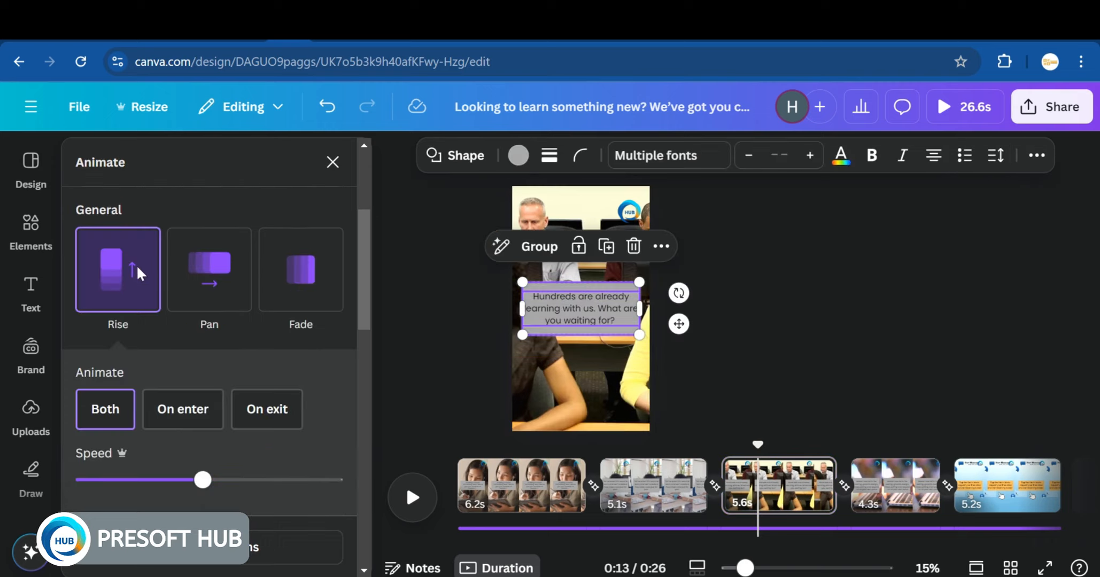
left_click(109, 418)
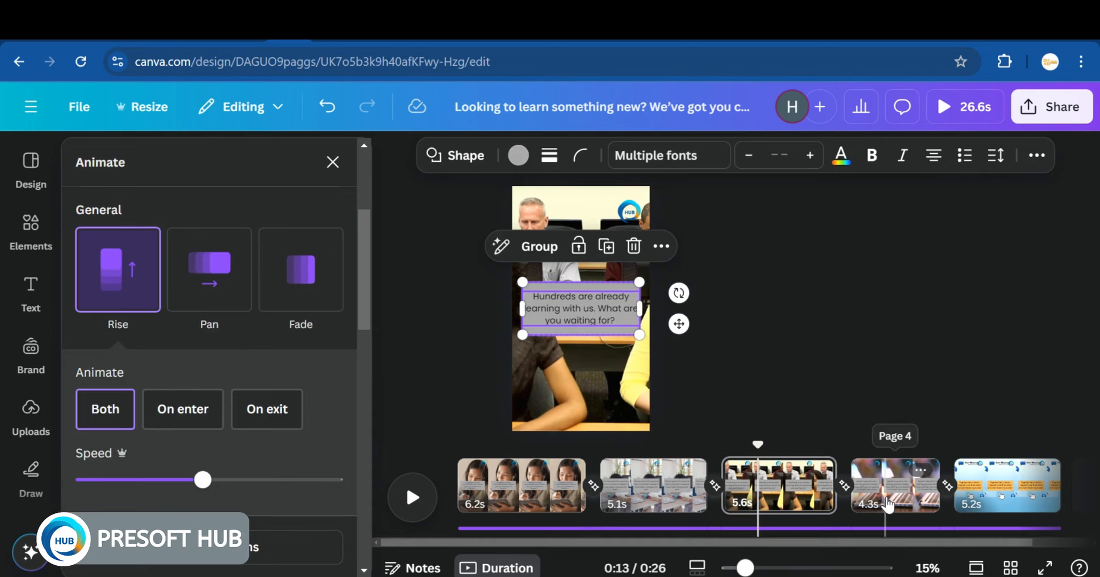
left_click(887, 502)
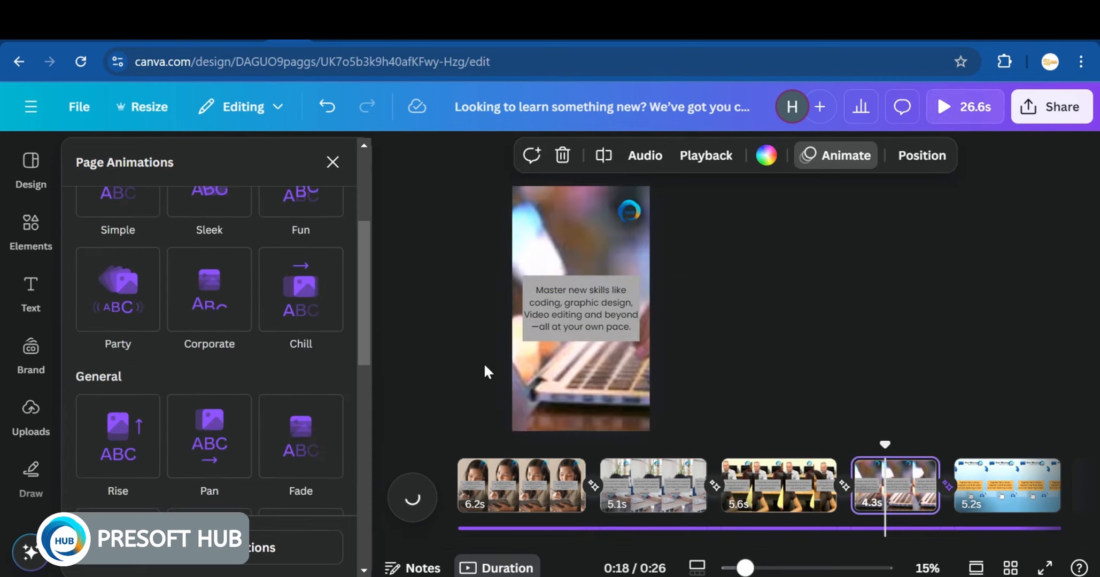
left_click(669, 276)
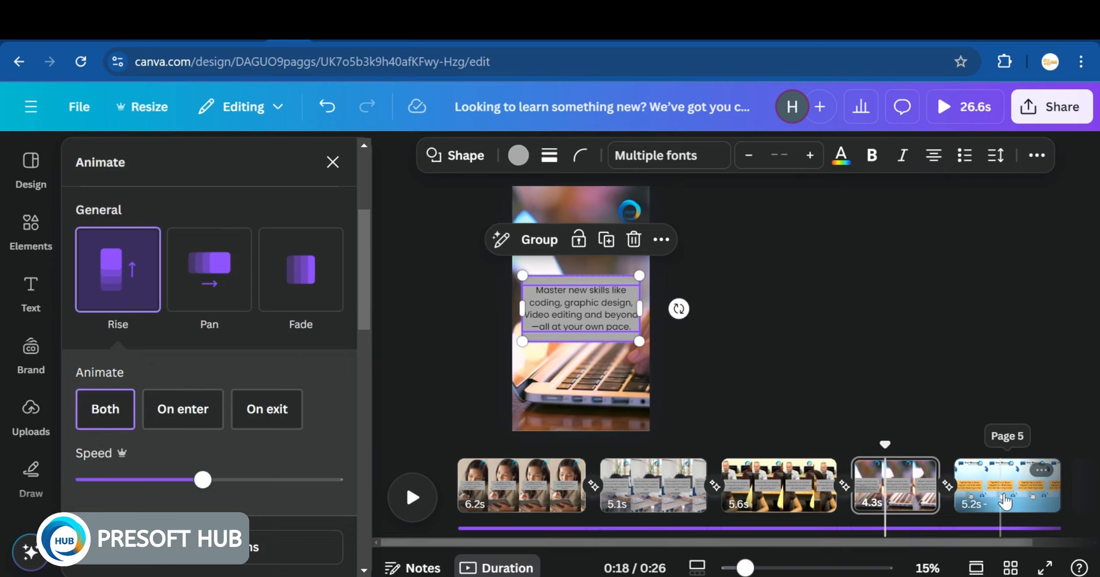
Apply the Rise animation for both enter and exit to the text and orange rectangle on the fifth page
left_click(1005, 501)
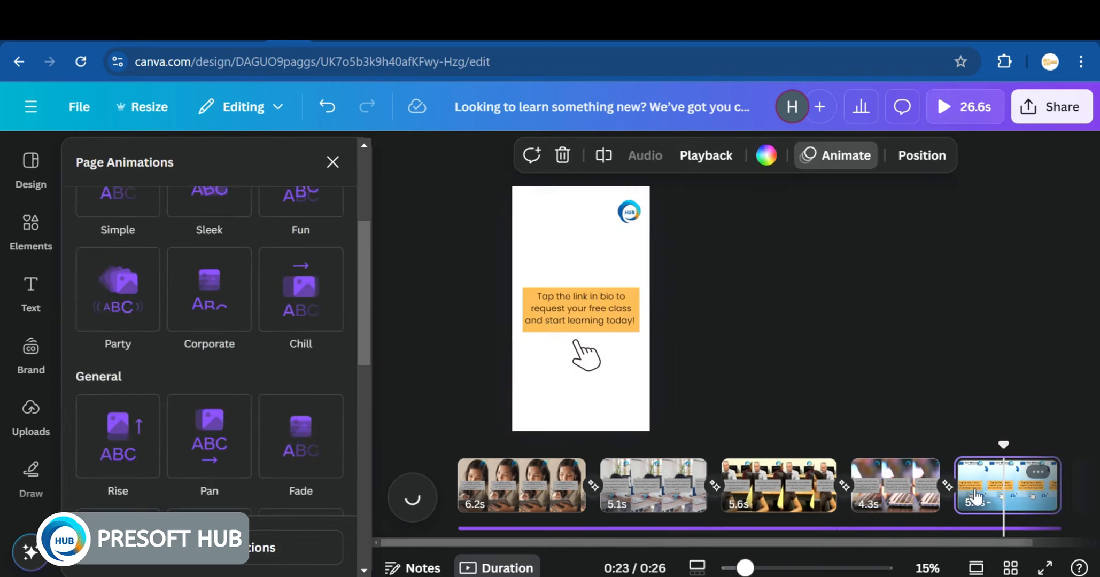
left_click(169, 287)
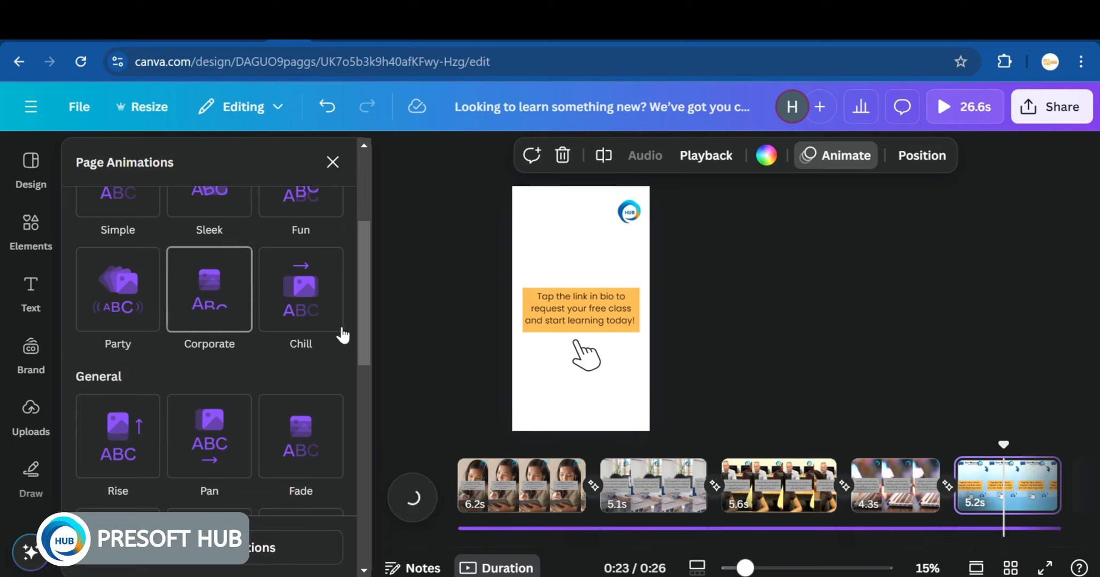
left_click_drag(365, 325, 367, 310)
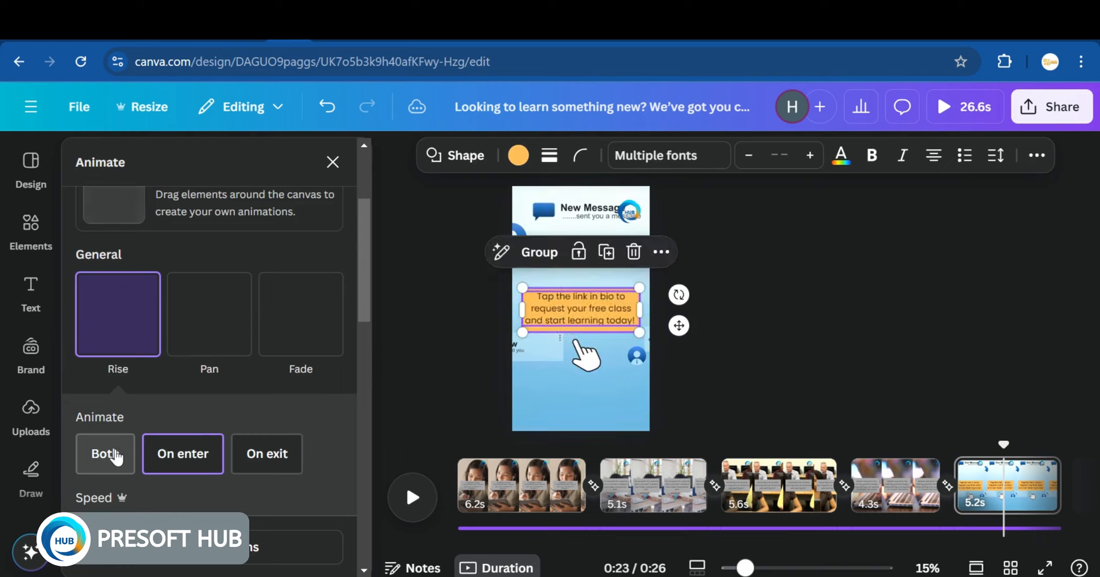
left_click(113, 456)
scroll(114, 454, "down", 2)
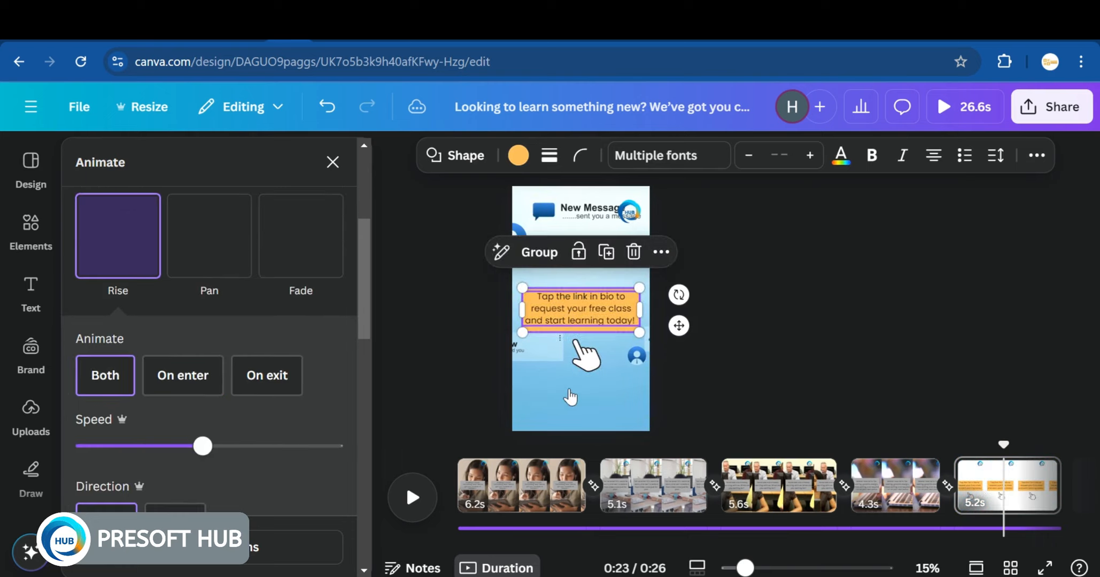
Replace the pointing hand's animation on the fifth page with Breathe, scaling In
left_click(588, 358)
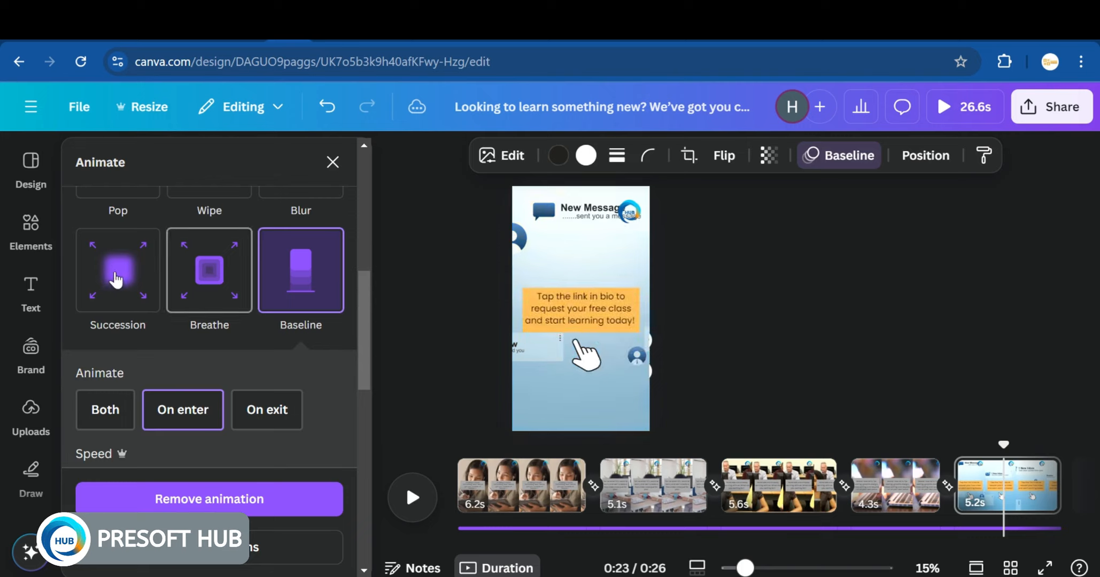
left_click(208, 277)
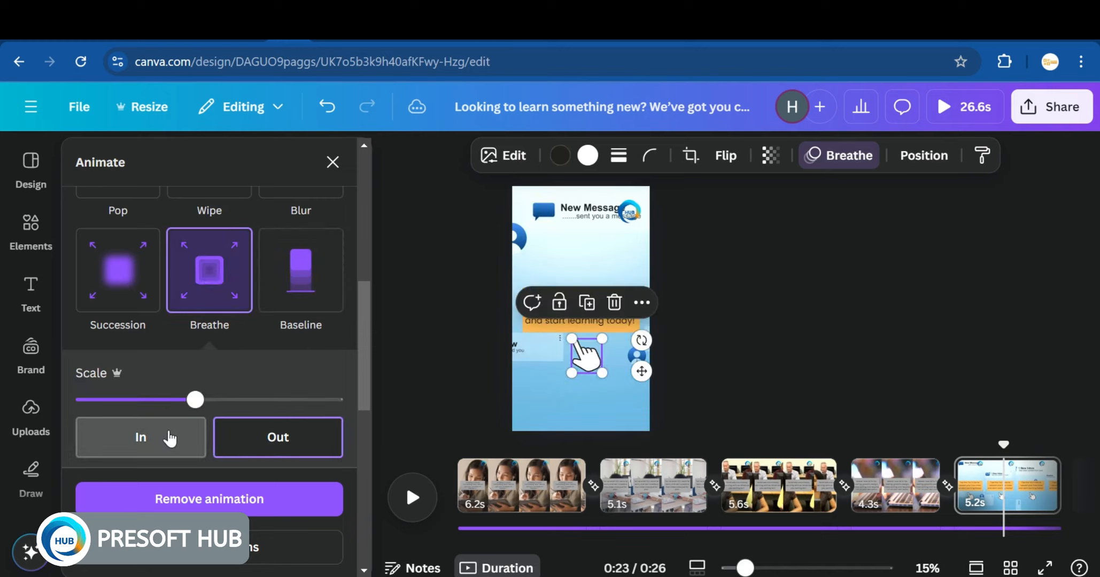
left_click(170, 439)
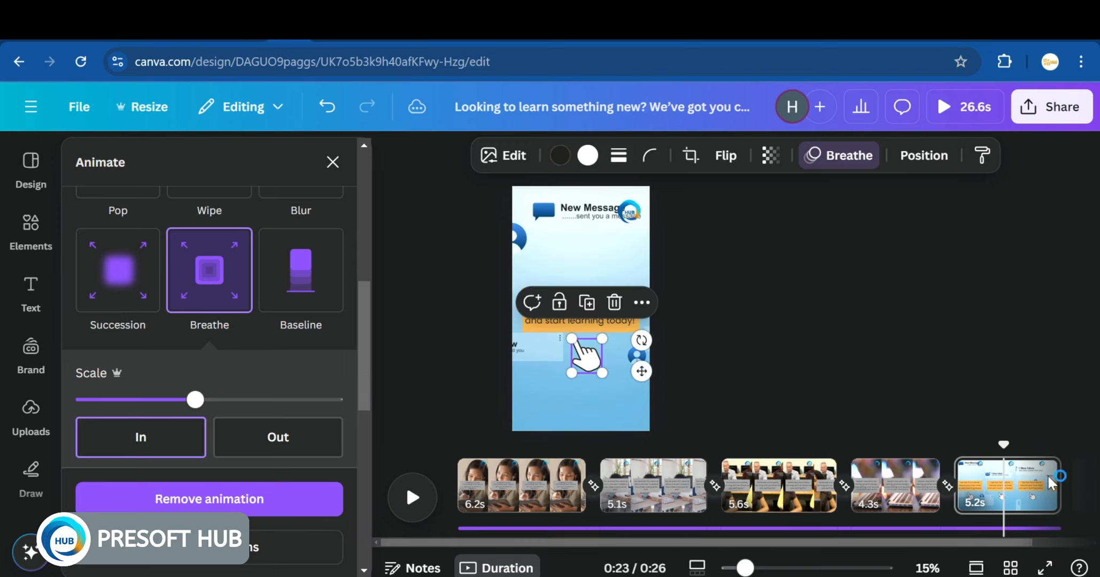
Play the complete reel from the beginning to review its transitions and element animations
key("space")
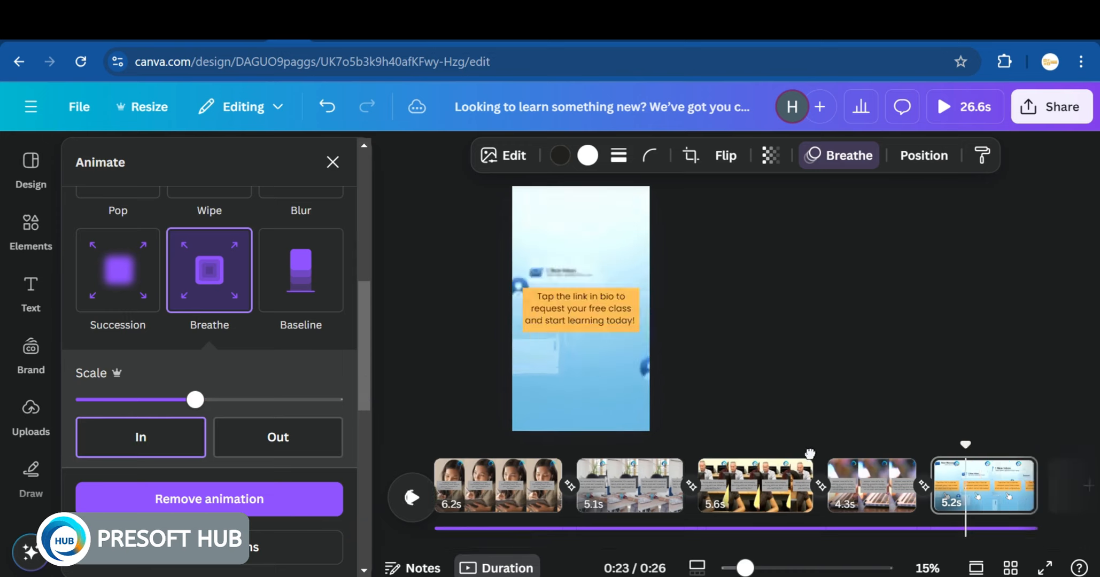
left_click_drag(965, 445, 521, 449)
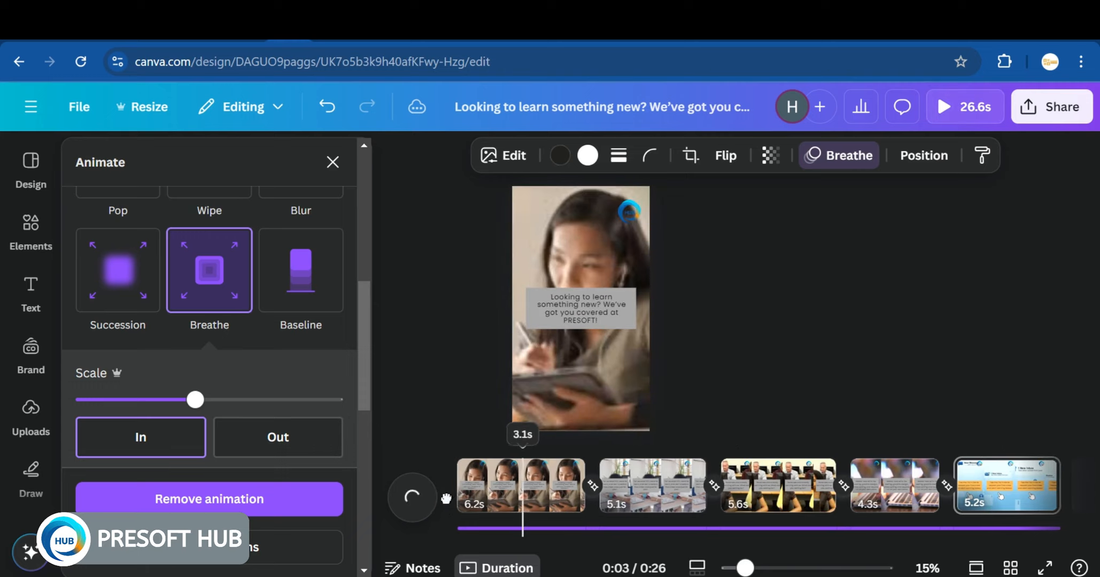
left_click(455, 476)
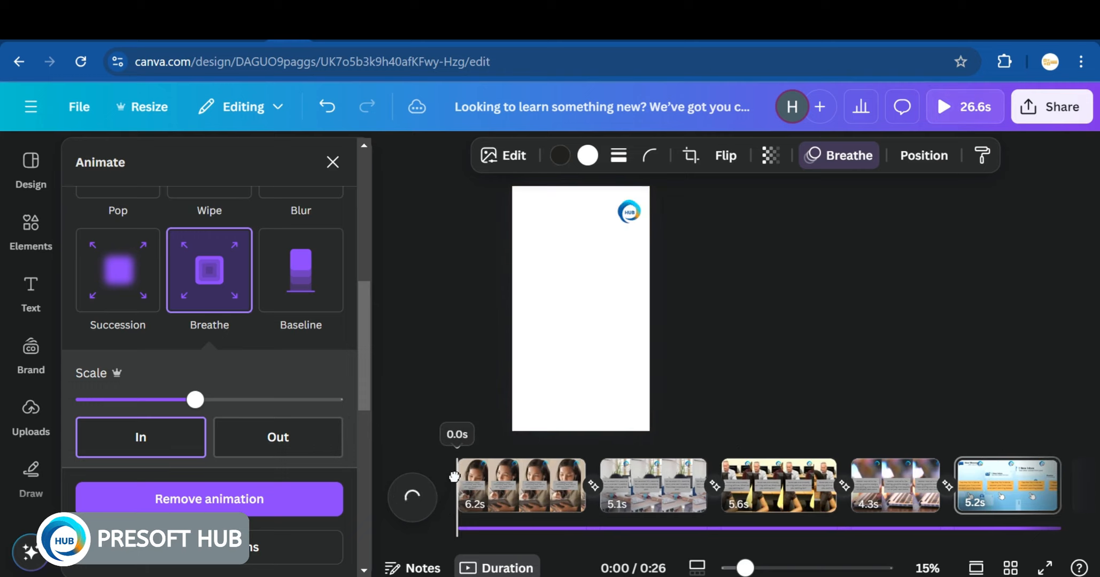
left_click(456, 478)
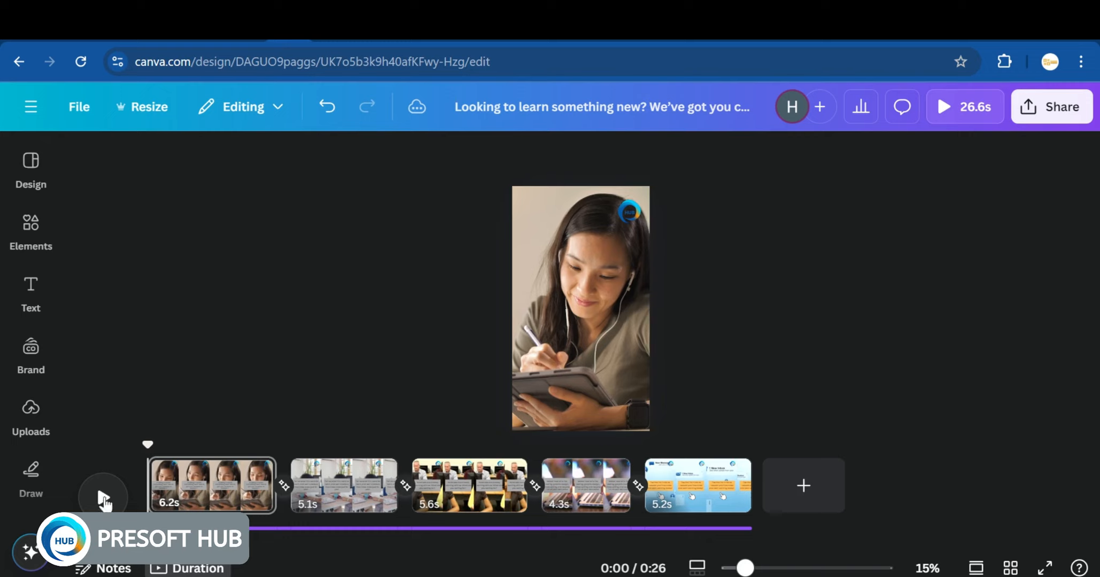
left_click(103, 498)
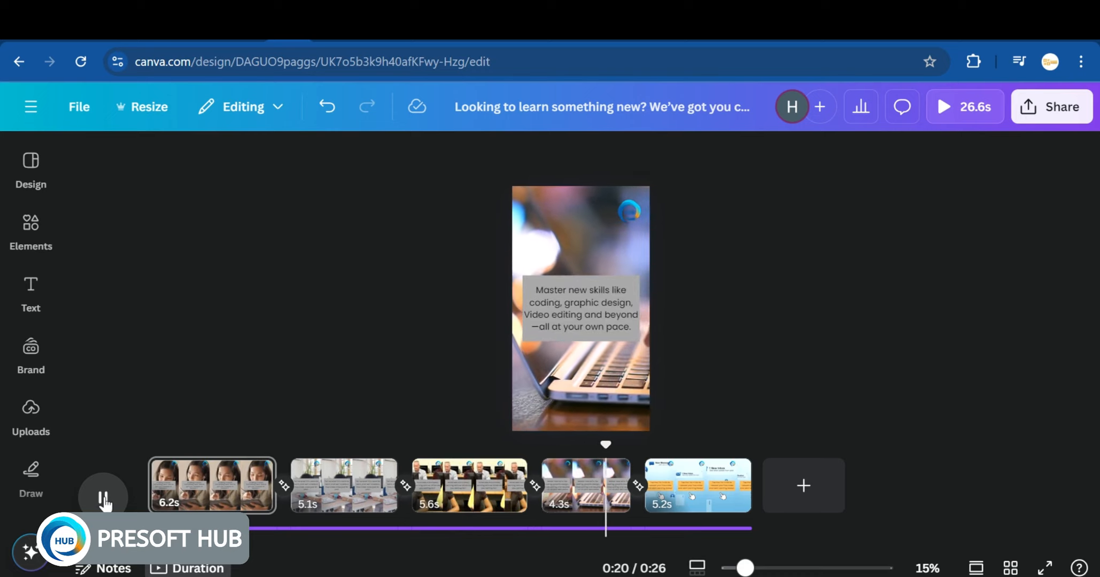
left_click(103, 499)
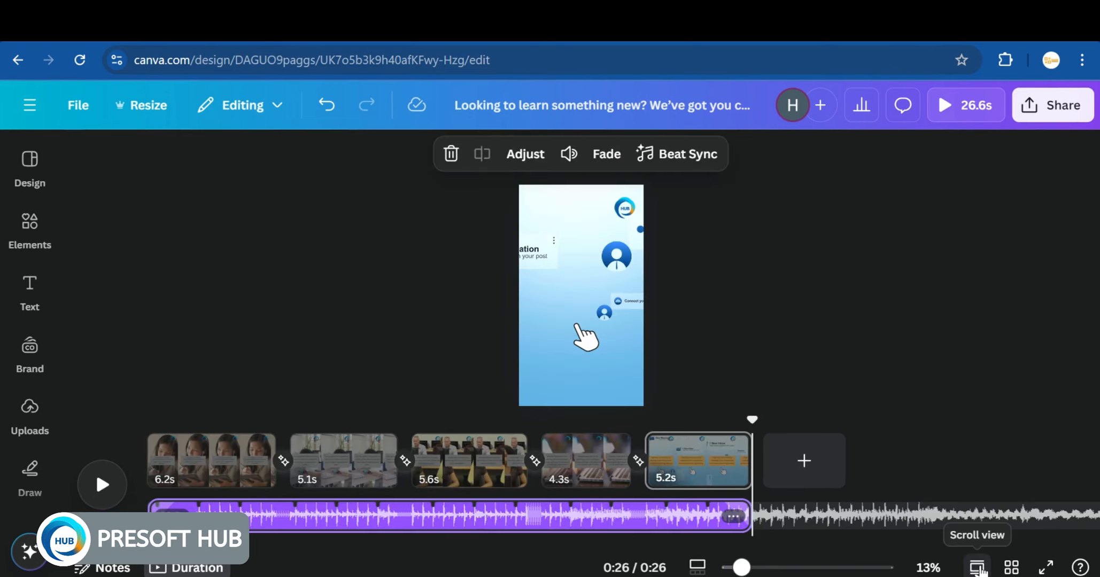
Inspect the HUB logo on the fifth, fourth and first pages
left_click(625, 209)
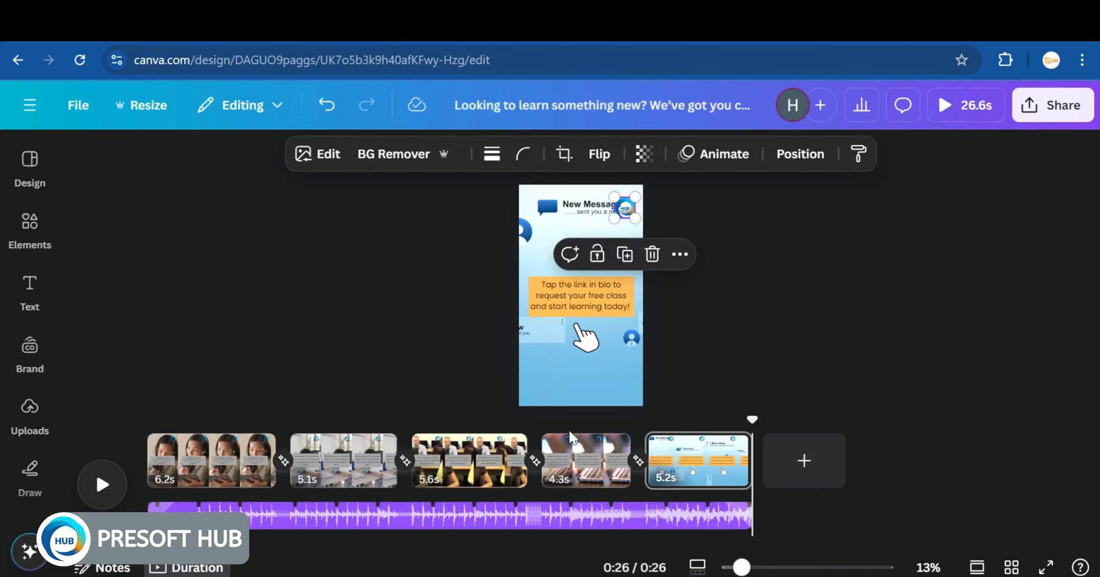
left_click(578, 450)
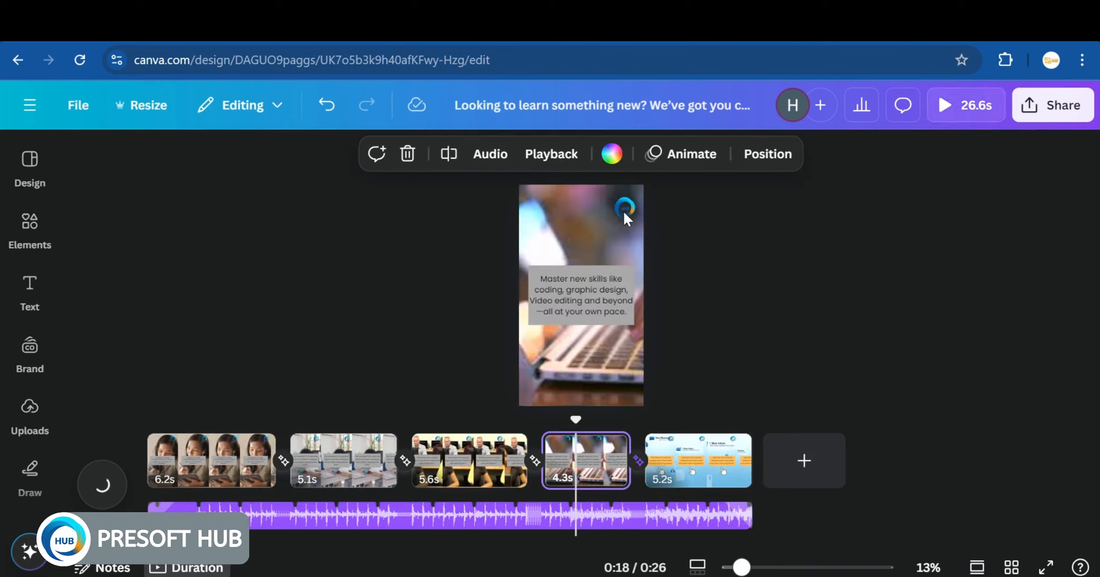
left_click(624, 209)
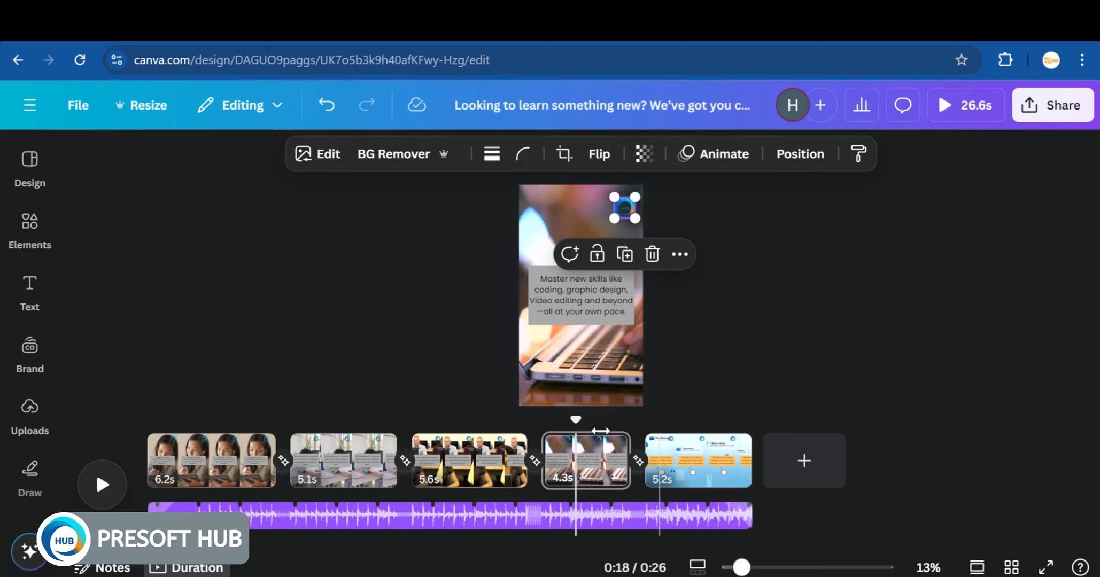
left_click(521, 517)
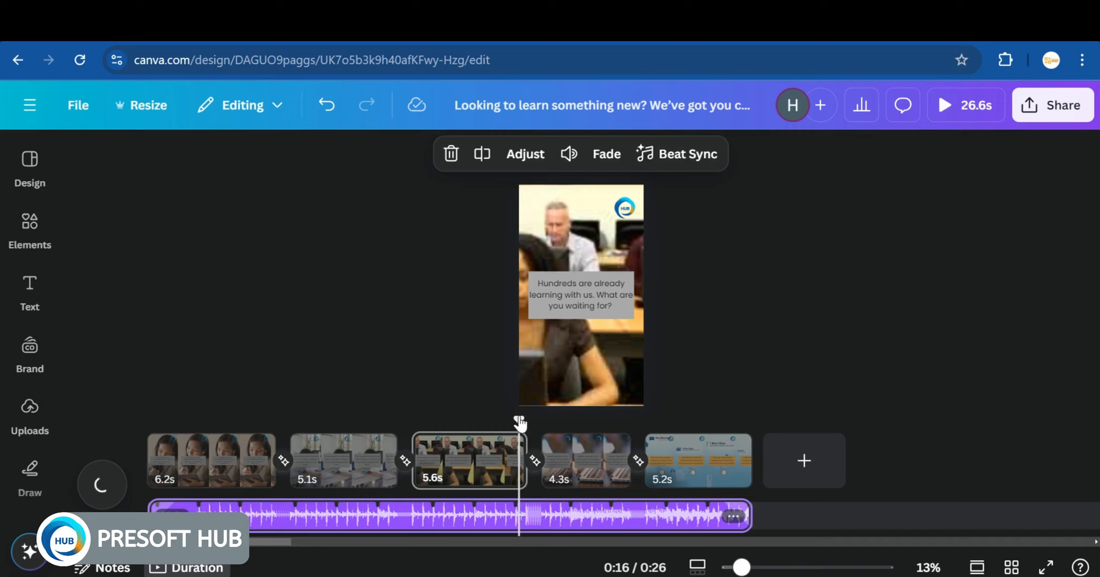
left_click_drag(169, 434, 140, 434)
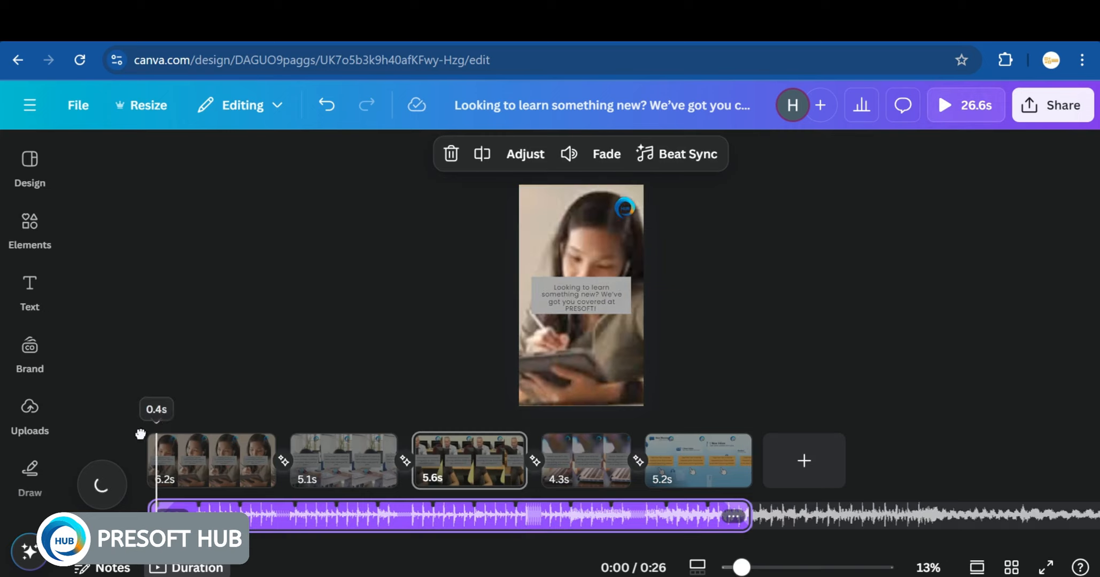
left_click(625, 211)
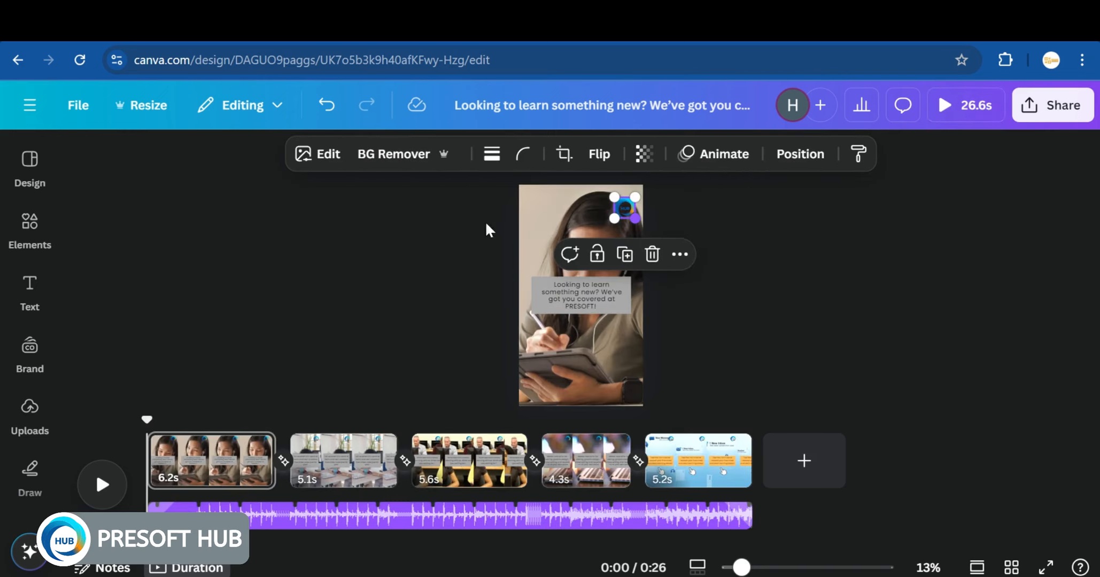
Browse the uploaded images to find the HUB logo file
left_click(28, 412)
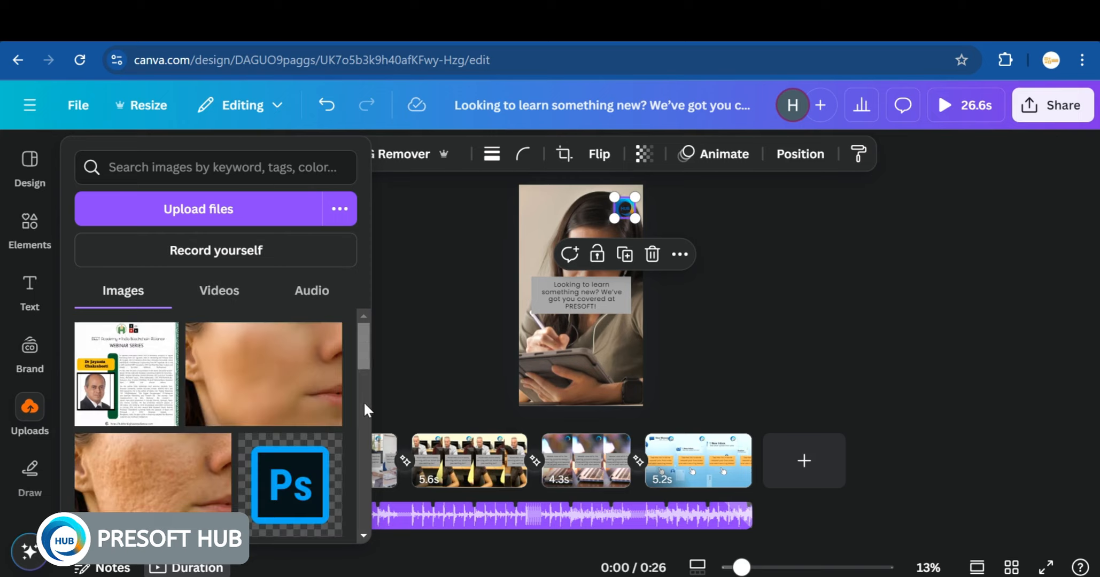
scroll(364, 409, "down", 5)
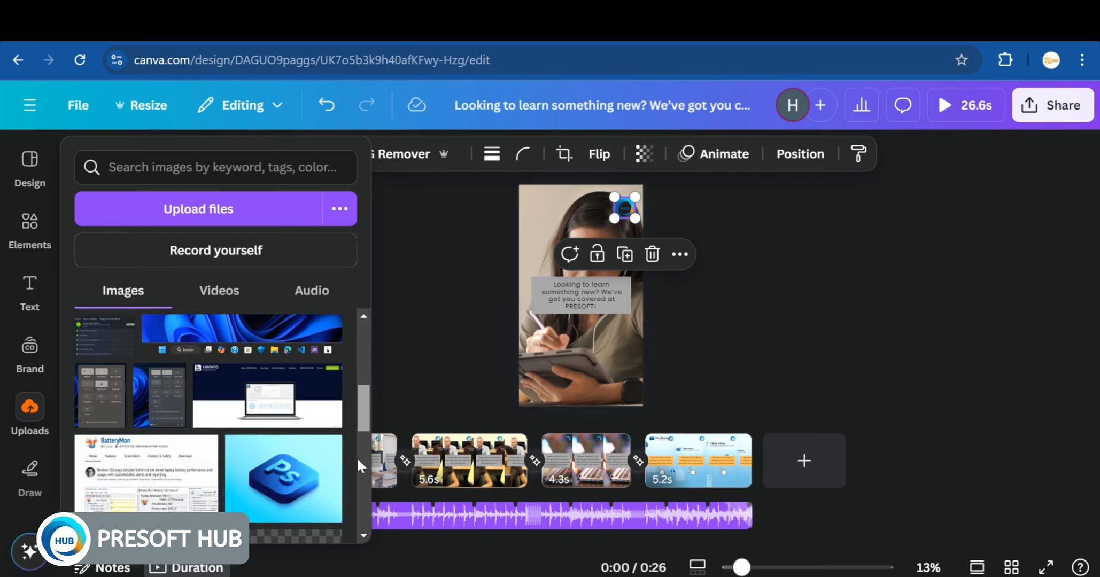
scroll(357, 457, "down", 8)
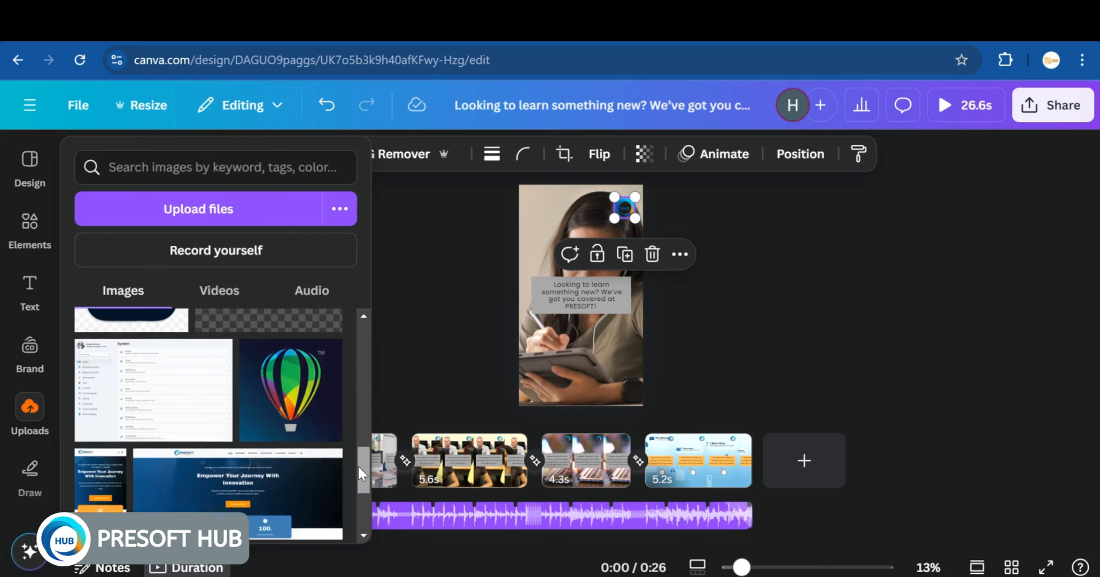
scroll(364, 494, "down", 2)
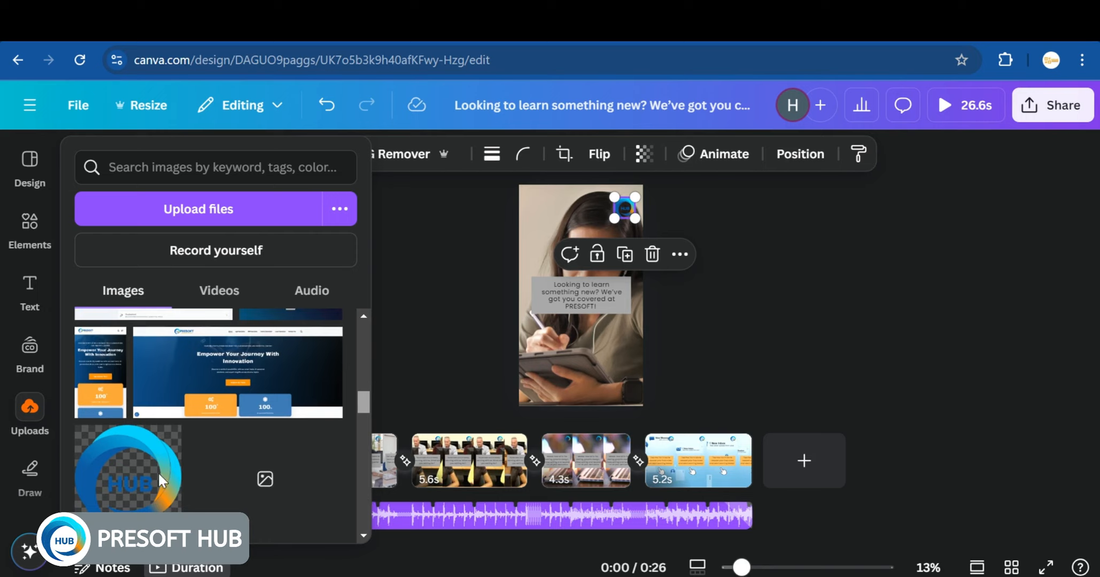
scroll(150, 465, "down", 1)
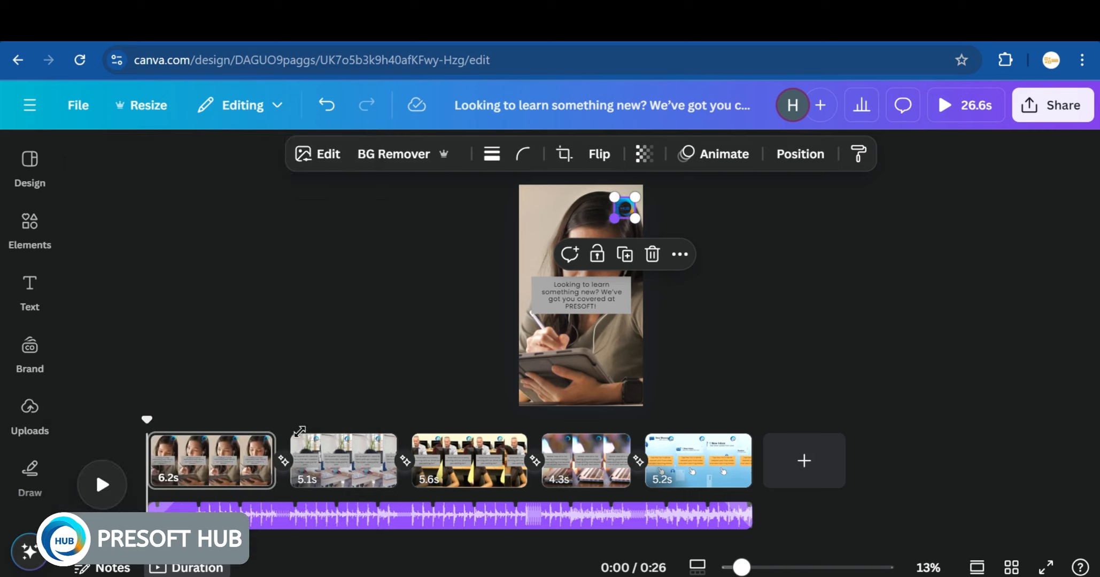
Search the elements for "corporate upbeat" and show all the audio results
left_click(270, 529)
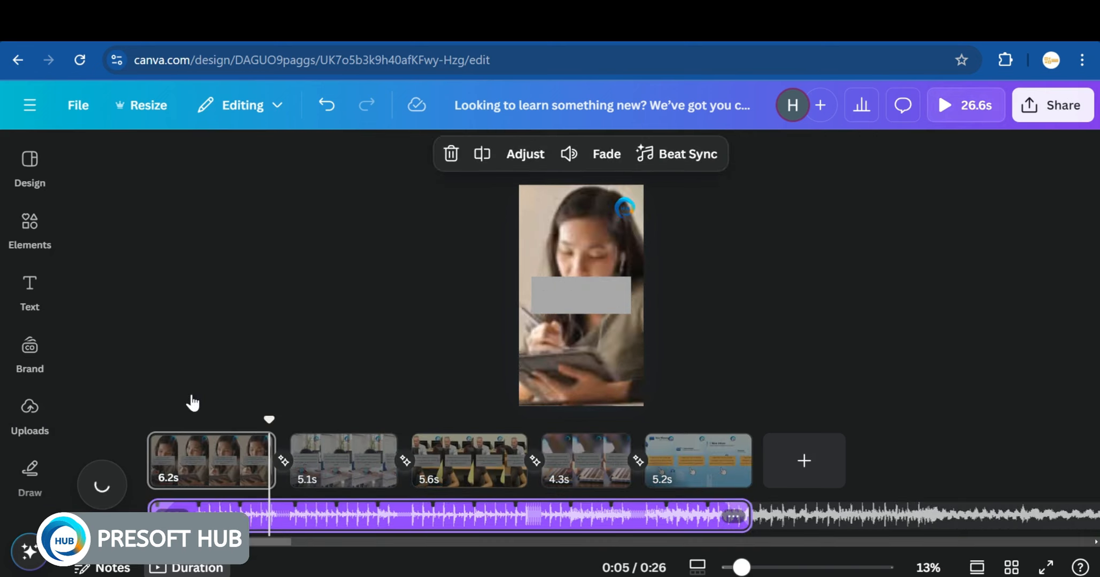
left_click(29, 222)
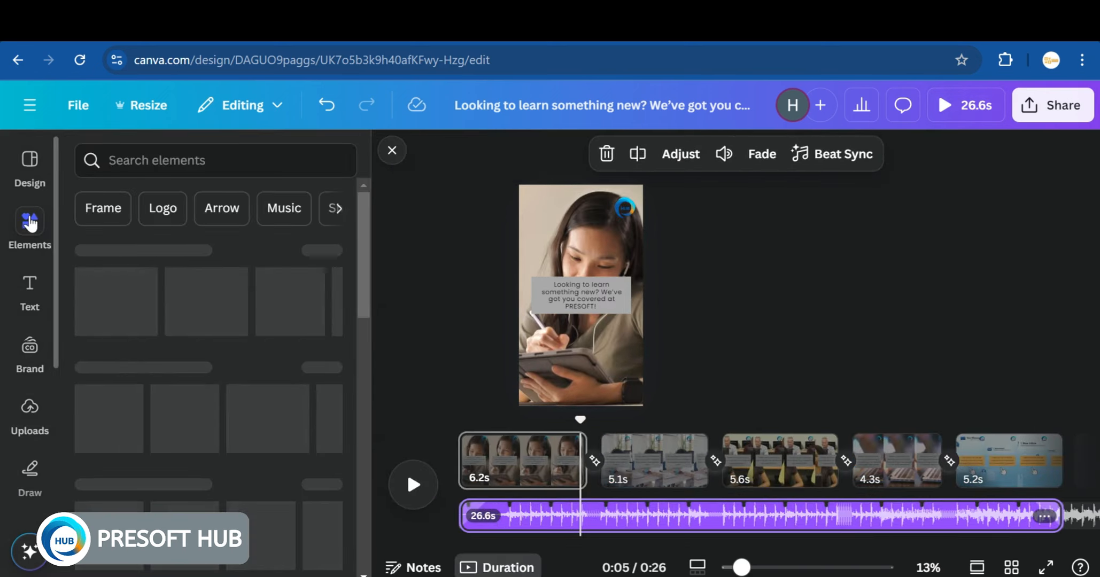
left_click(144, 163)
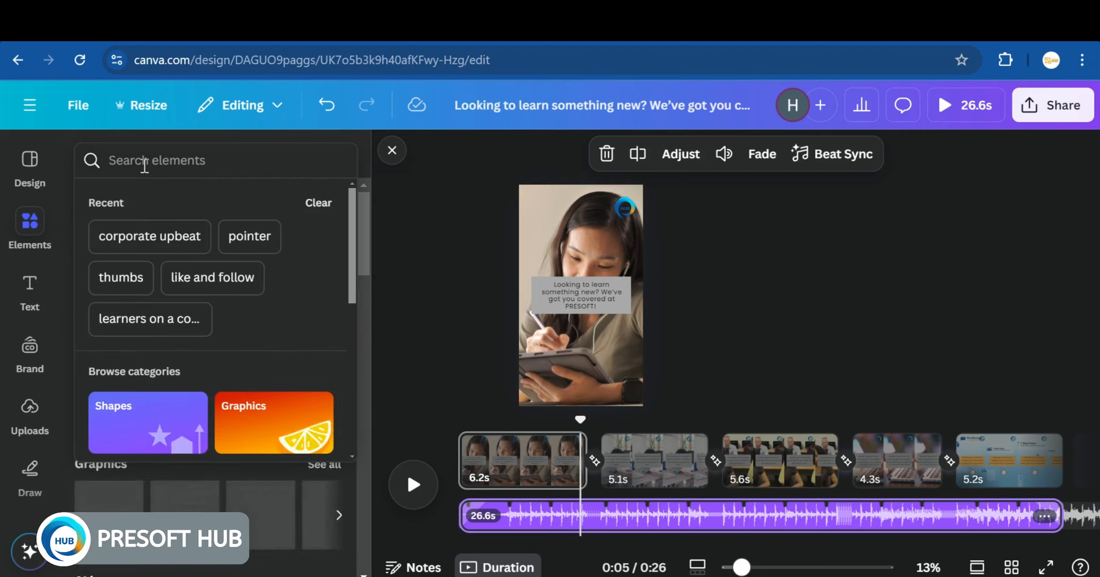
type("corpor")
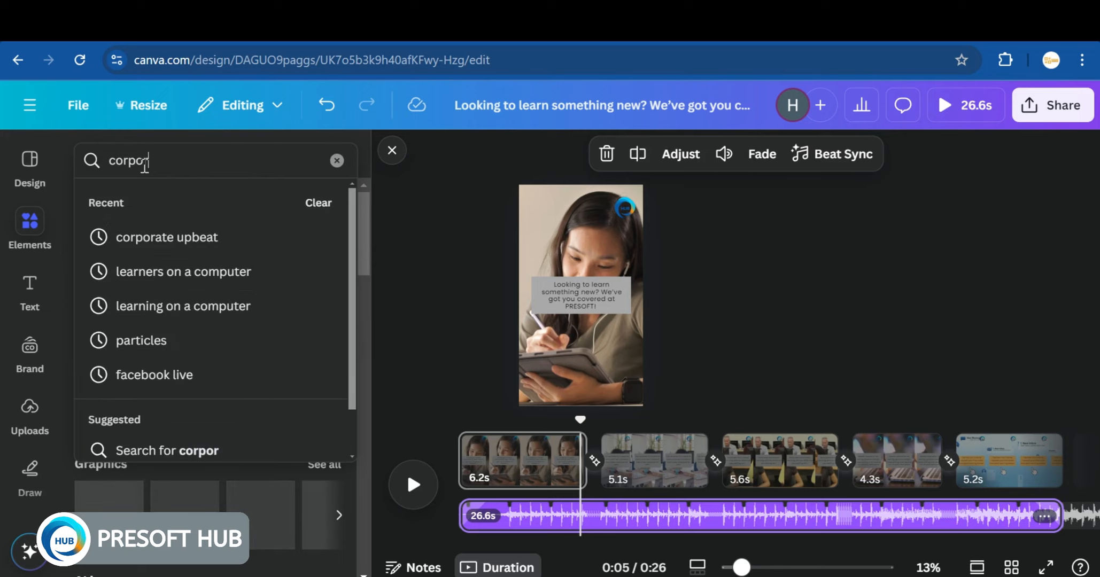
type("ate ")
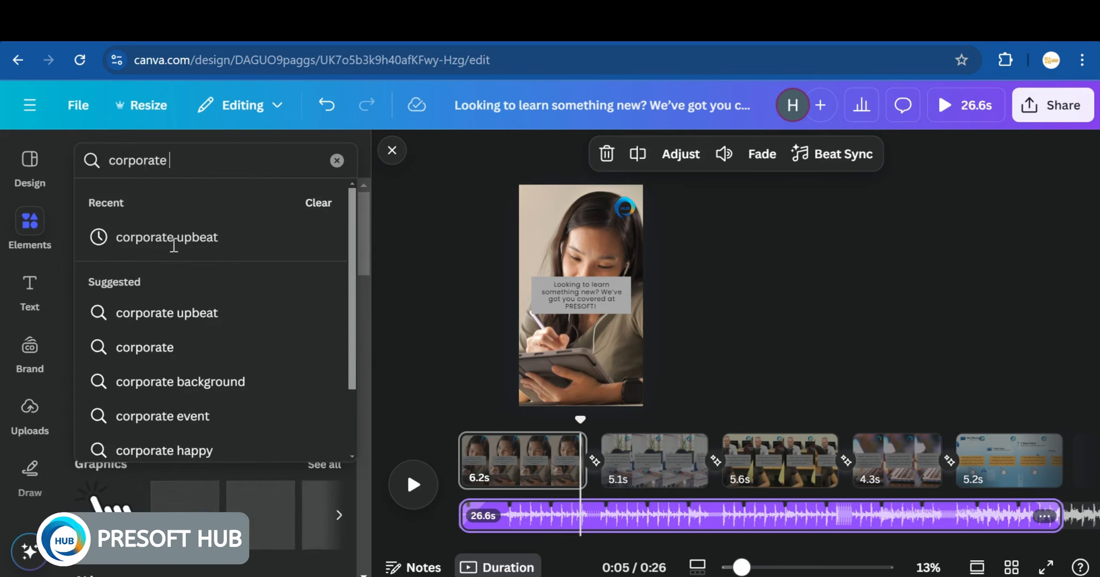
type("u")
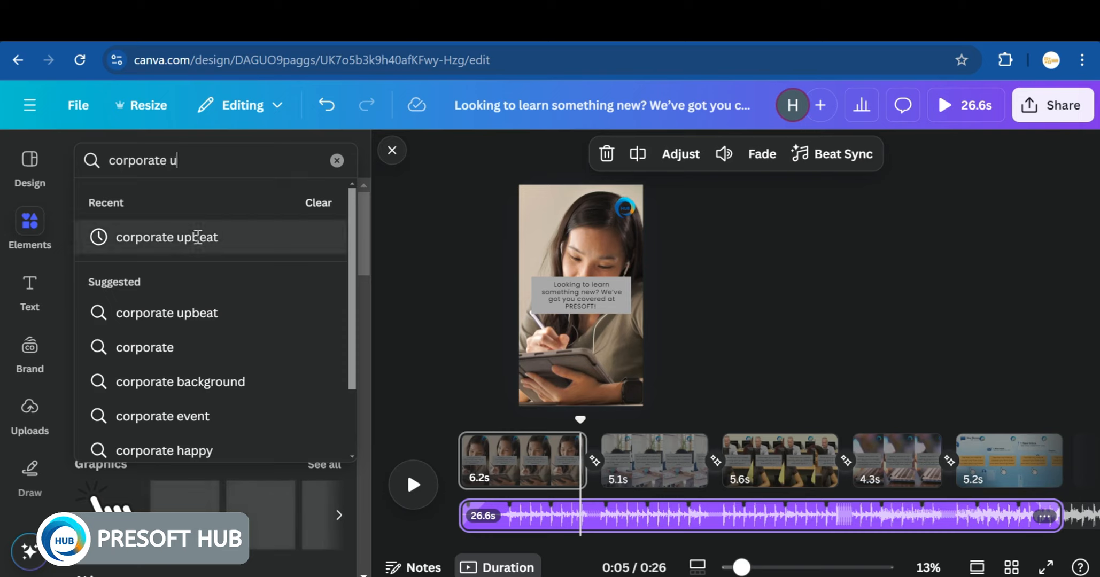
left_click(197, 238)
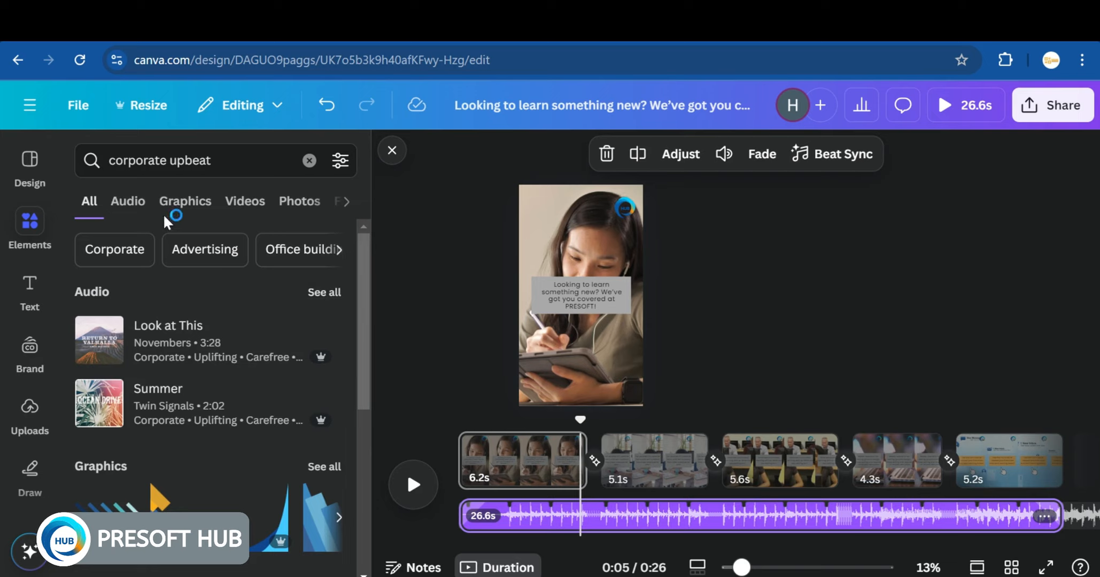
left_click(327, 293)
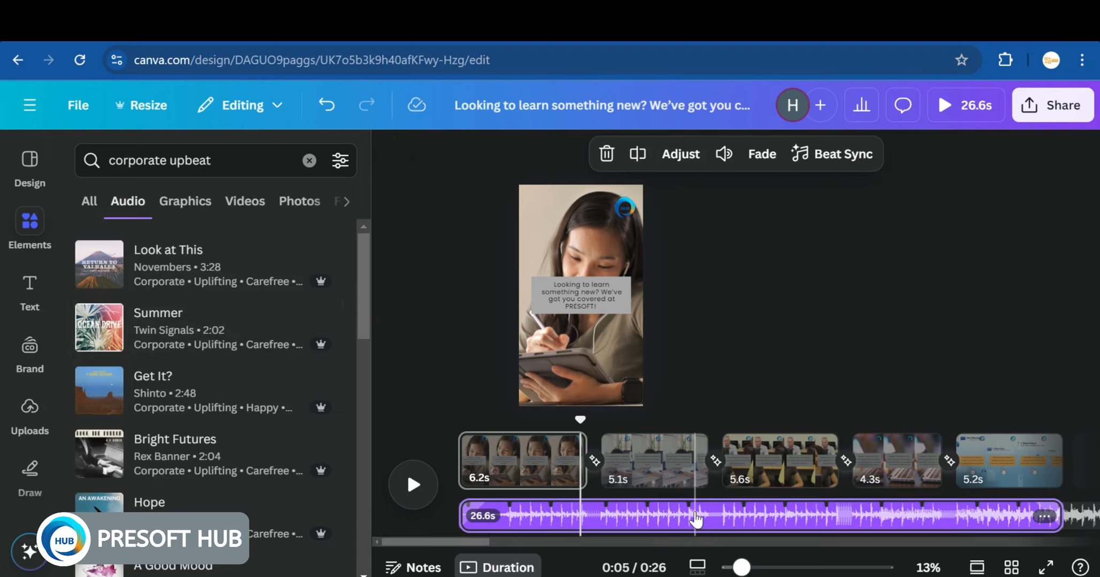
Listen to previews of the tracks Summer and Look at This, and close the audio results
left_click(99, 328)
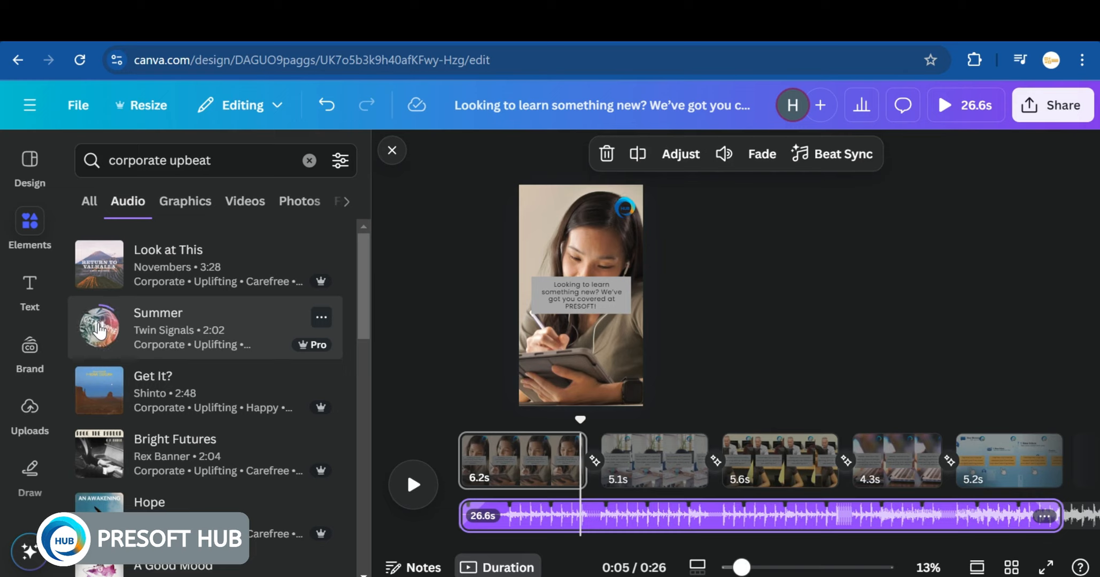
left_click(101, 267)
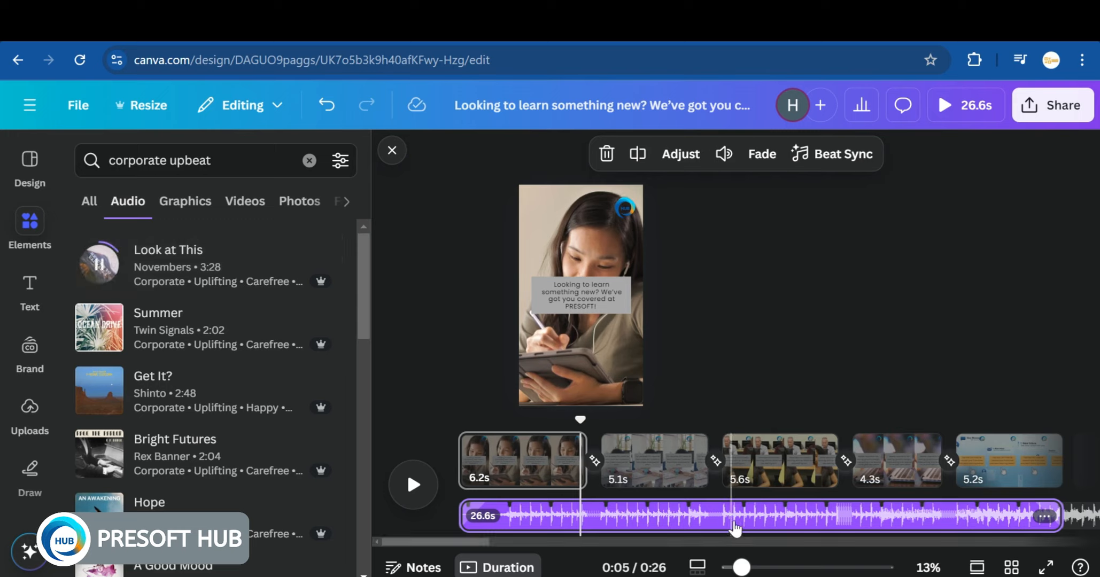
left_click(394, 152)
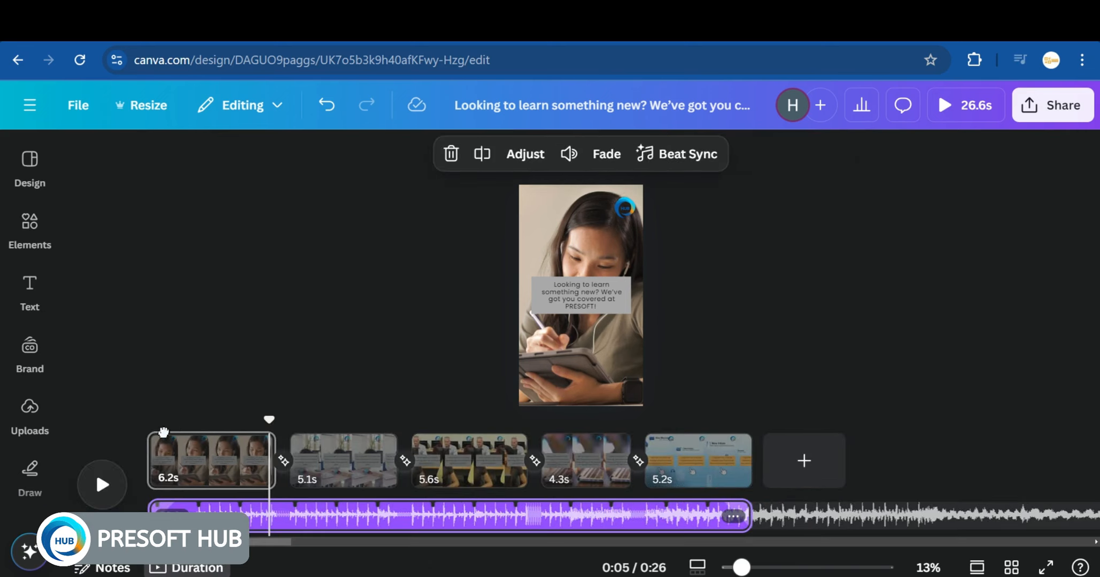
Return the playhead to the start, add a rectangle shape to the first page and enlarge it to cover the whole page
left_click_drag(164, 432, 141, 420)
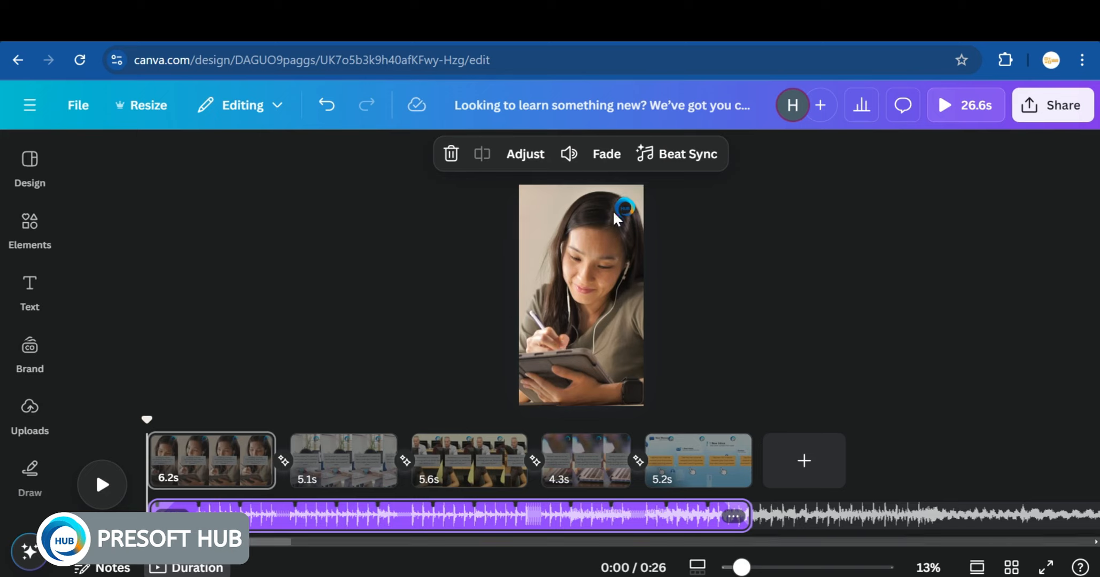
left_click(29, 221)
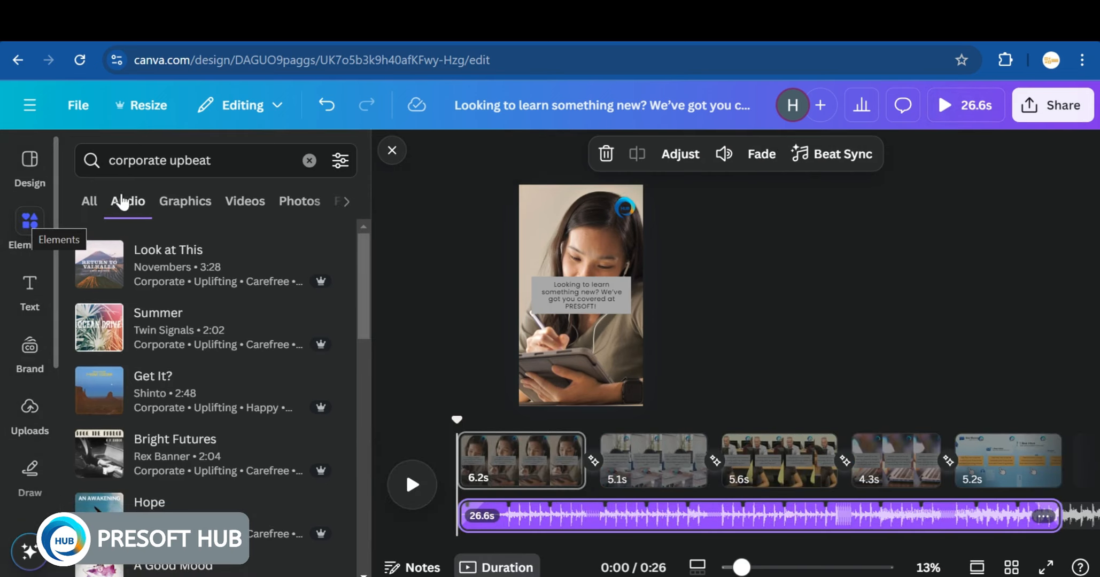
left_click(309, 162)
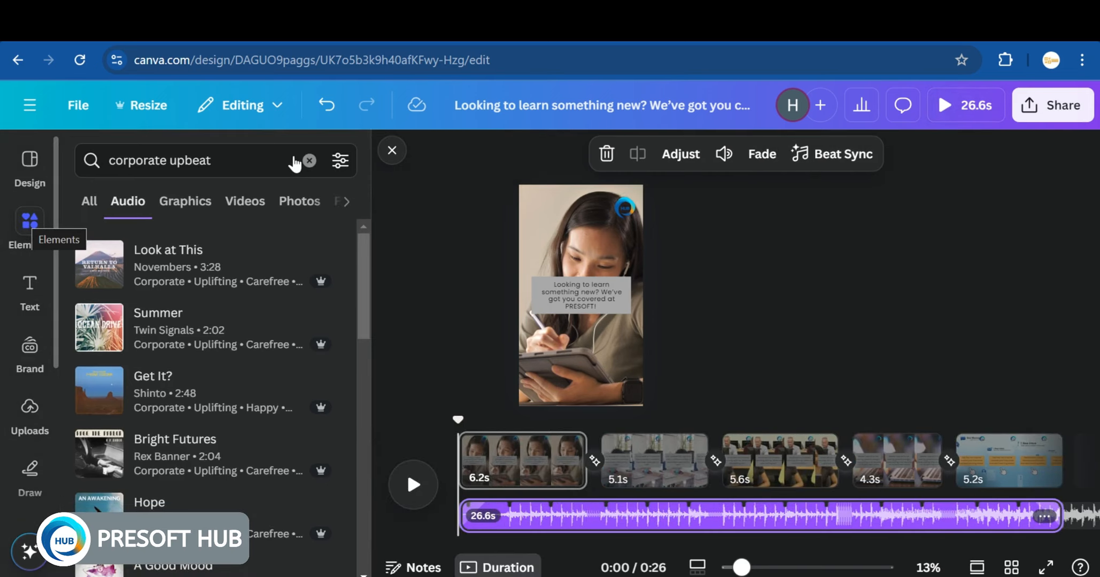
left_click(231, 151)
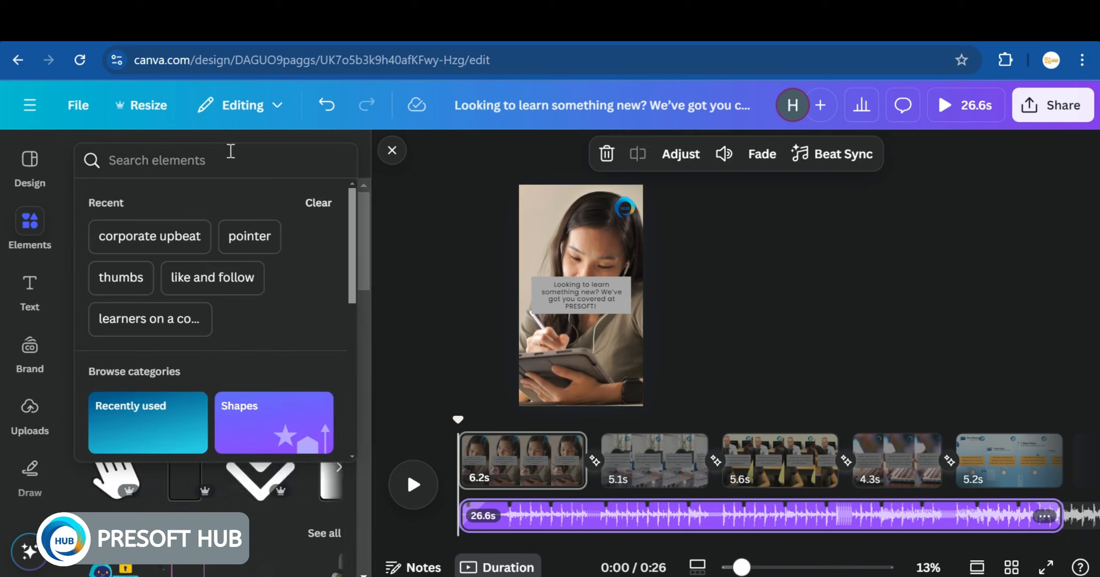
type("rec")
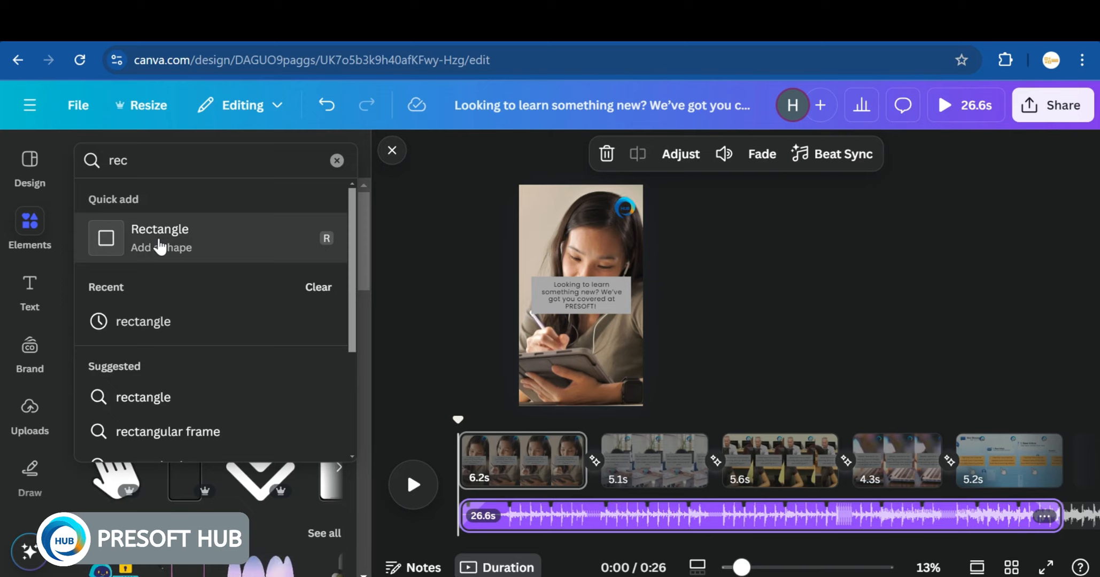
left_click(160, 247)
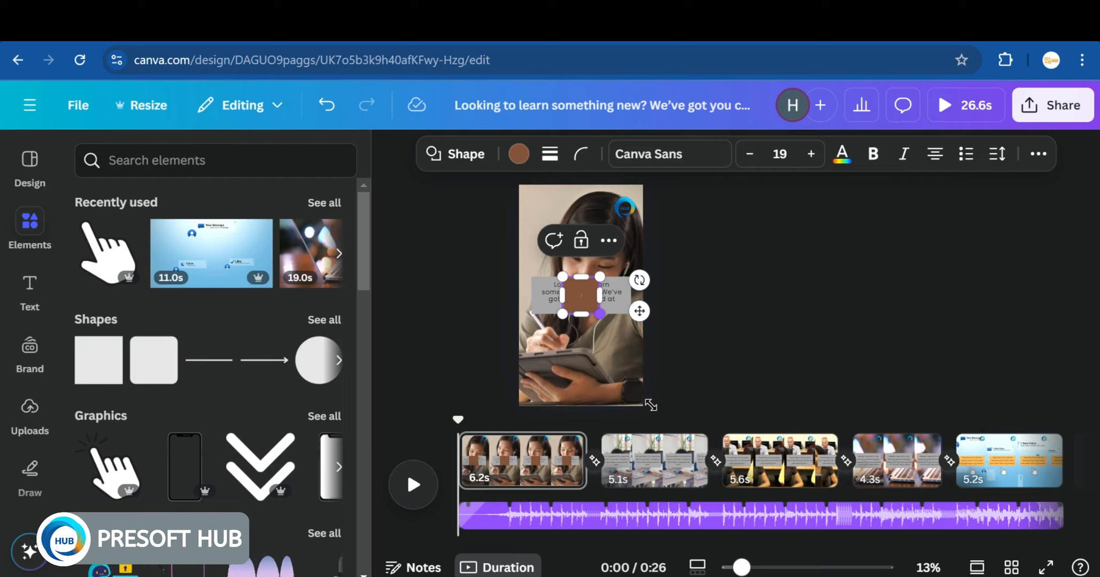
left_click_drag(600, 314, 649, 406)
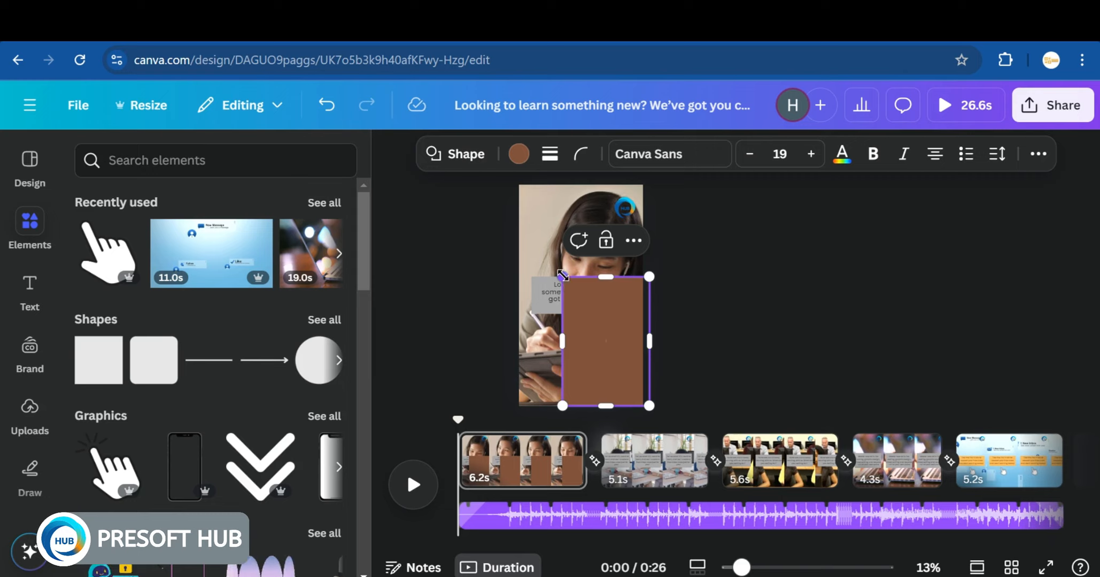
left_click_drag(562, 276, 523, 194)
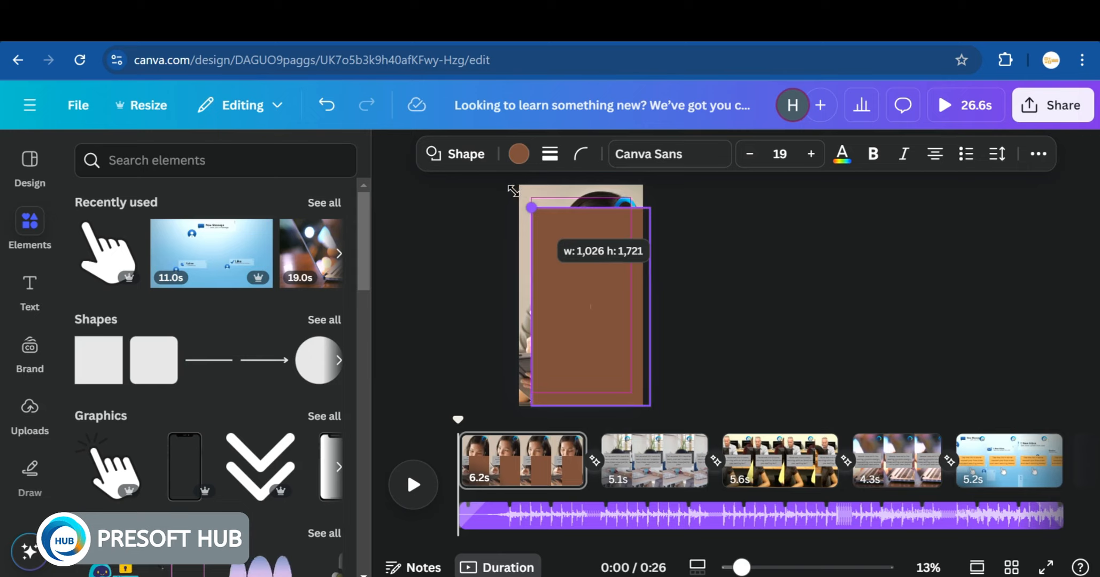
left_click_drag(513, 190, 511, 185)
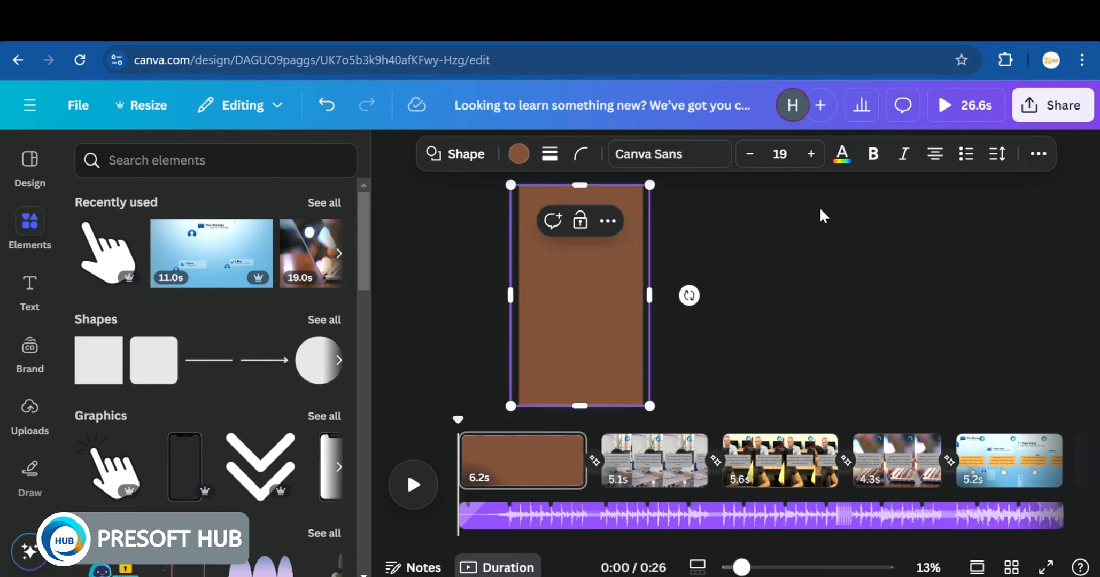
Try transparency levels of 33, 54, 27 and 52 on the brown rectangle overlay, and delete the rectangle from the first page
left_click(1038, 155)
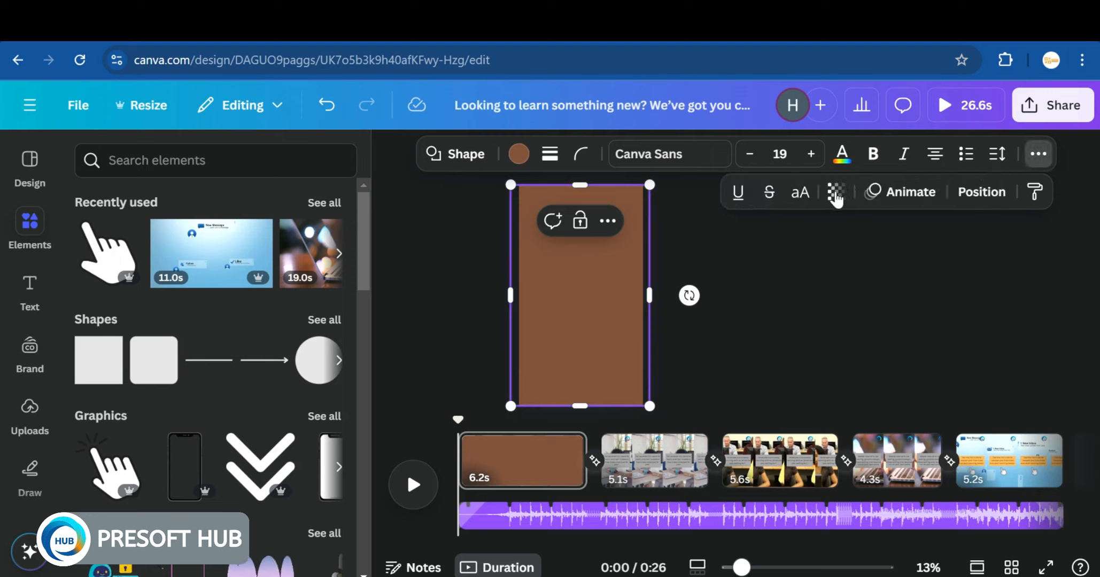
left_click(836, 195)
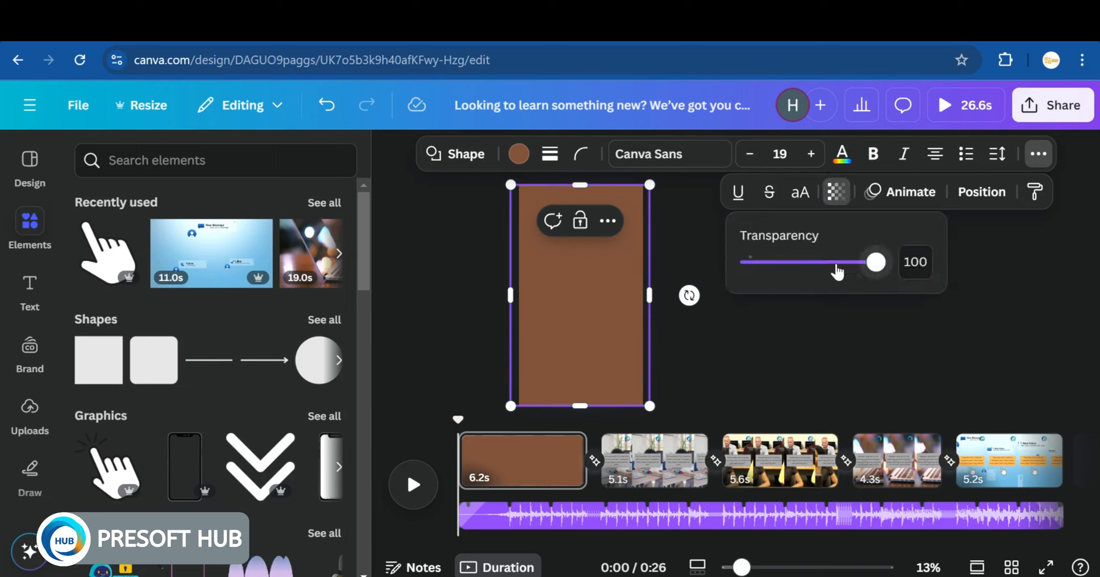
left_click(790, 265)
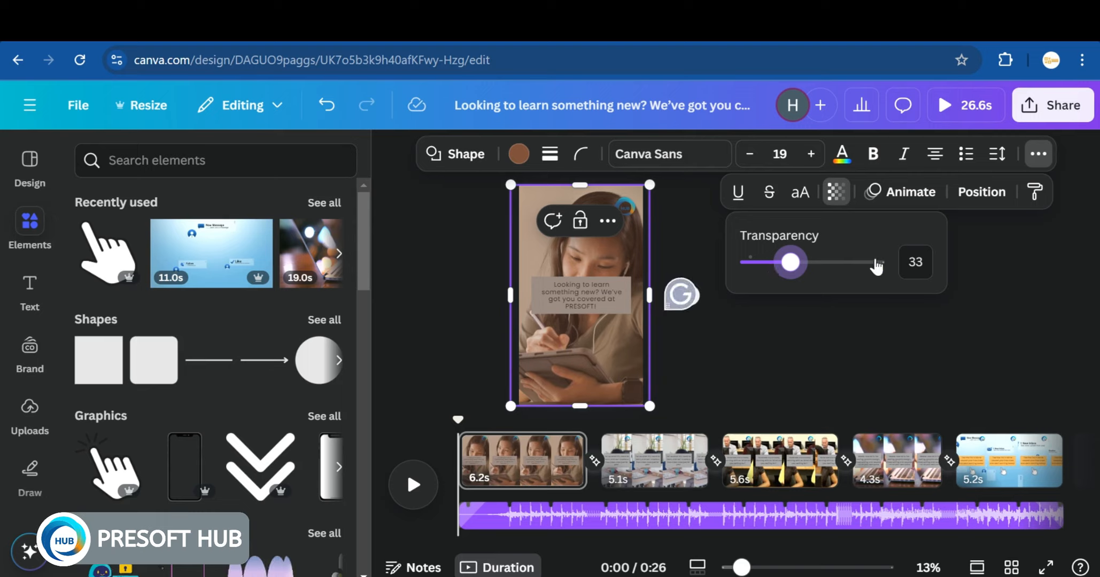
left_click_drag(872, 262, 831, 266)
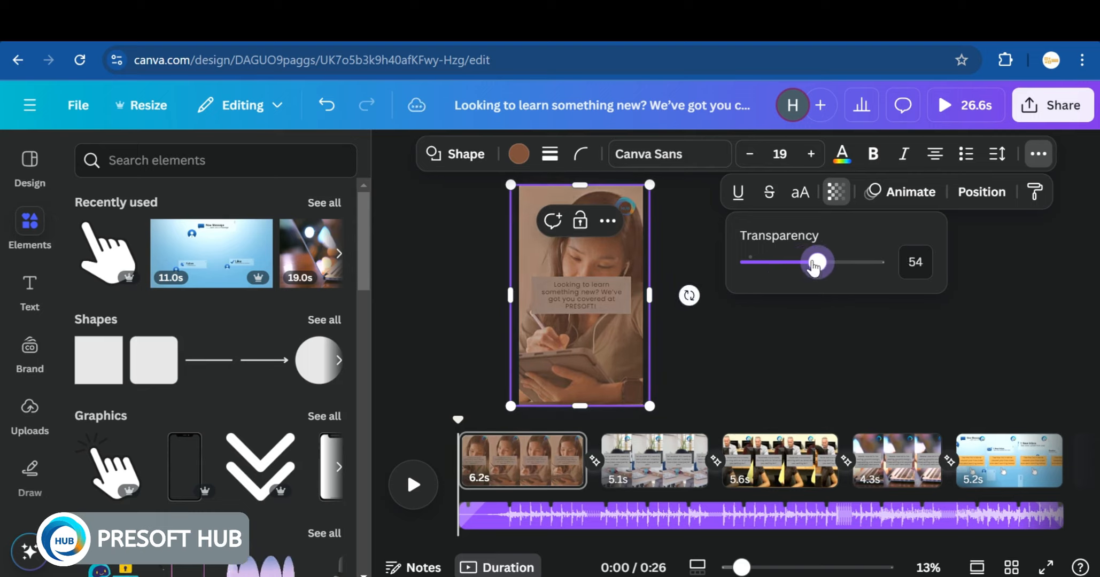
left_click(782, 263)
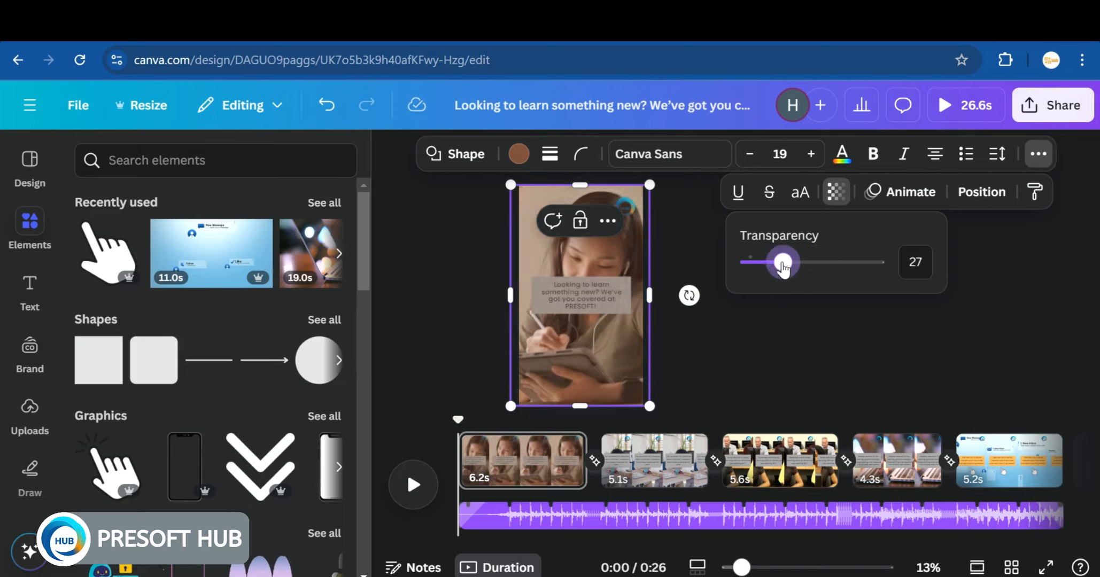
left_click(815, 264)
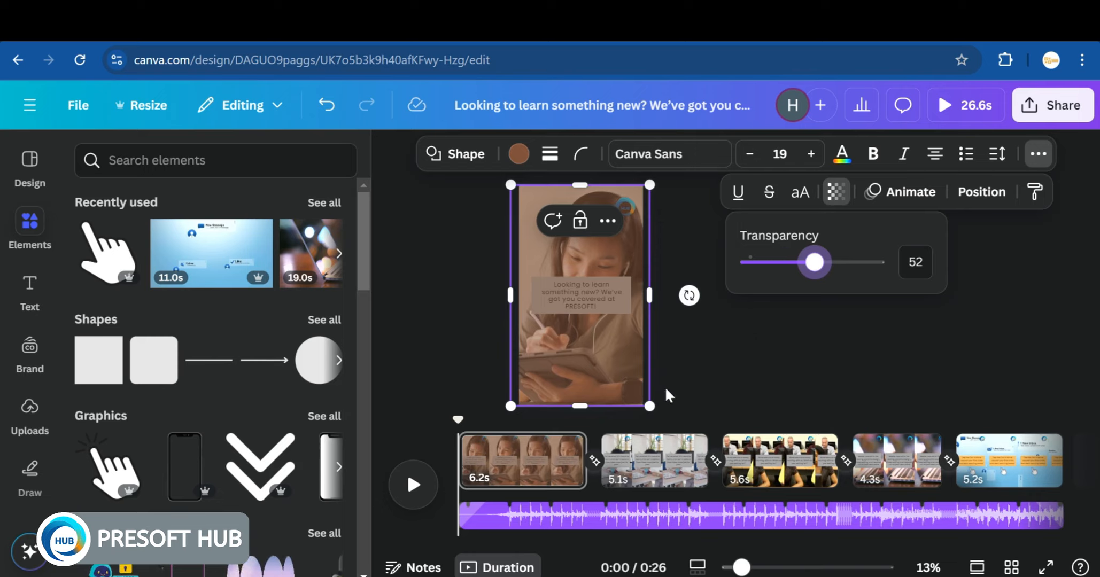
left_click(679, 398)
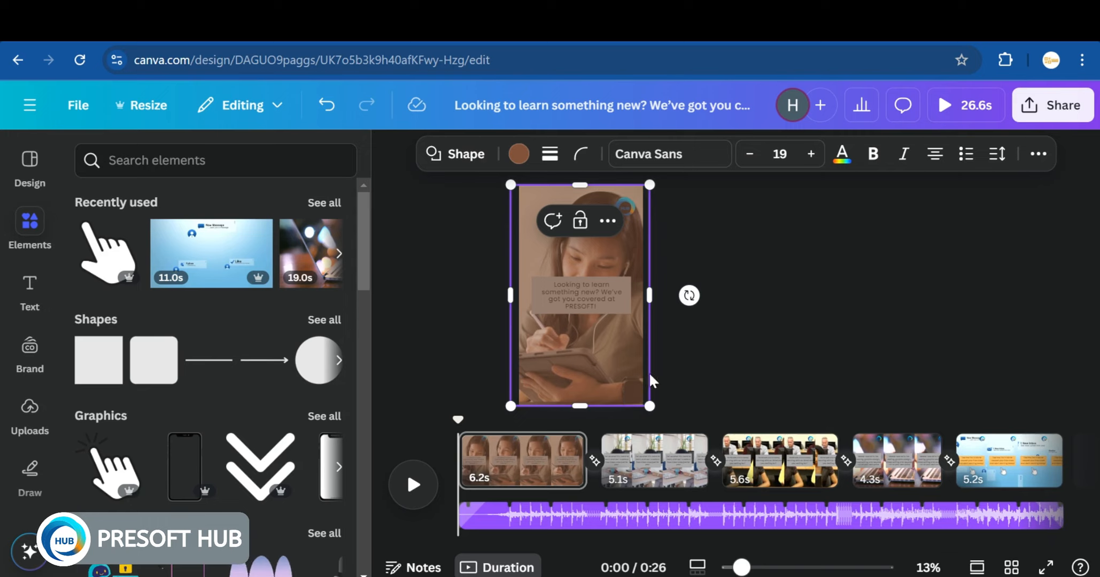
key("Delete")
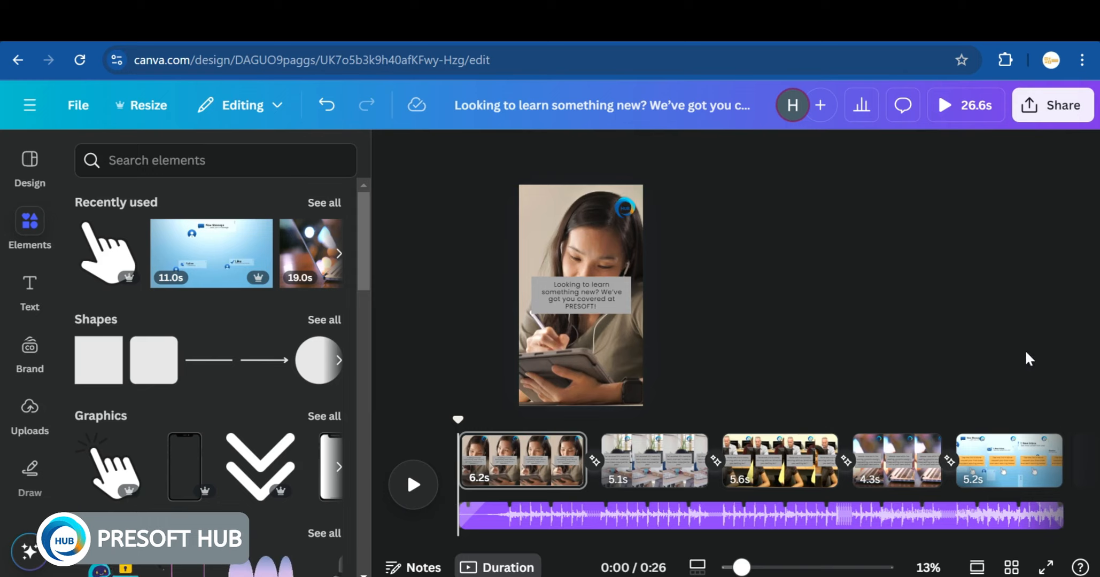
Download all five pages of the reel as one MP4 video and dismiss the download panel
left_click(1053, 108)
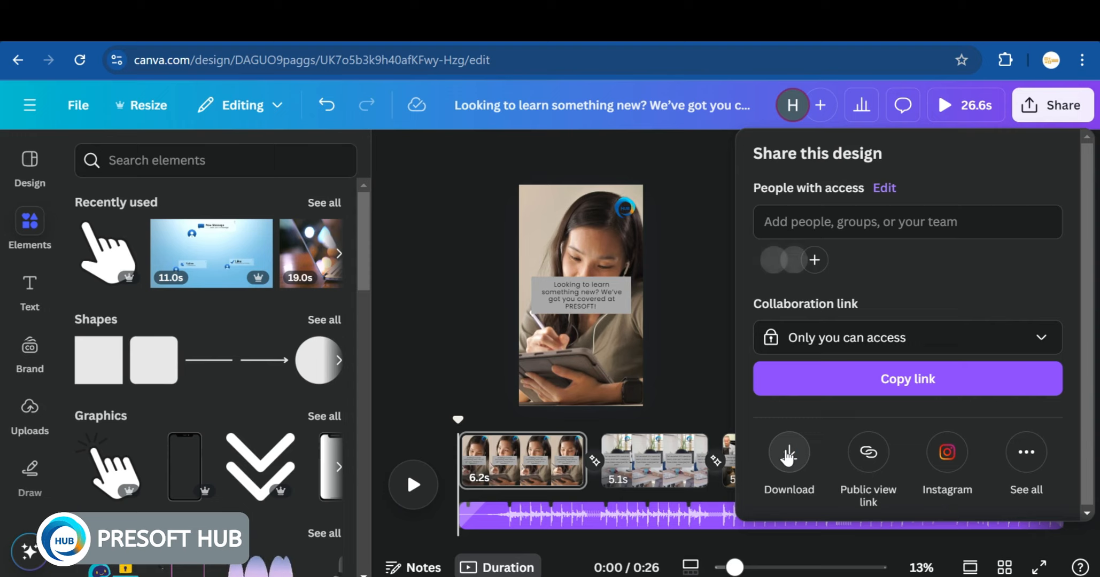
left_click(788, 454)
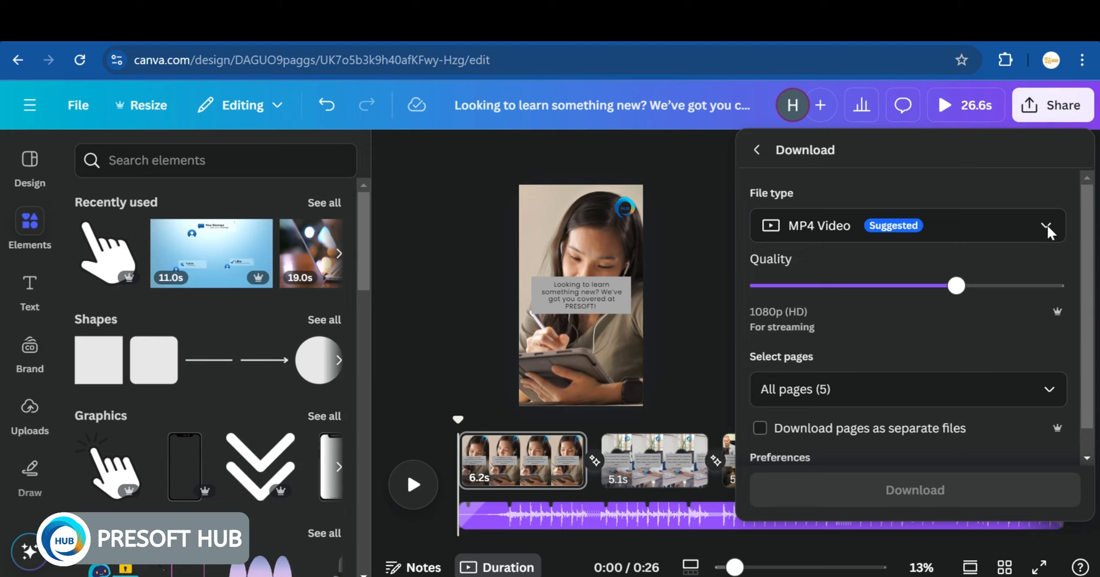
left_click(1047, 229)
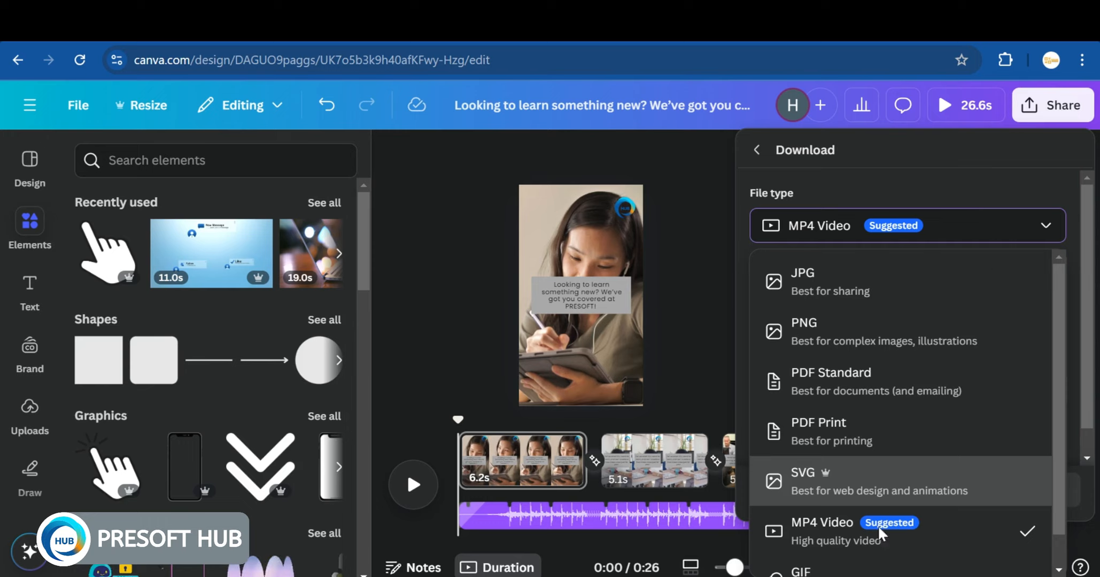
left_click(914, 534)
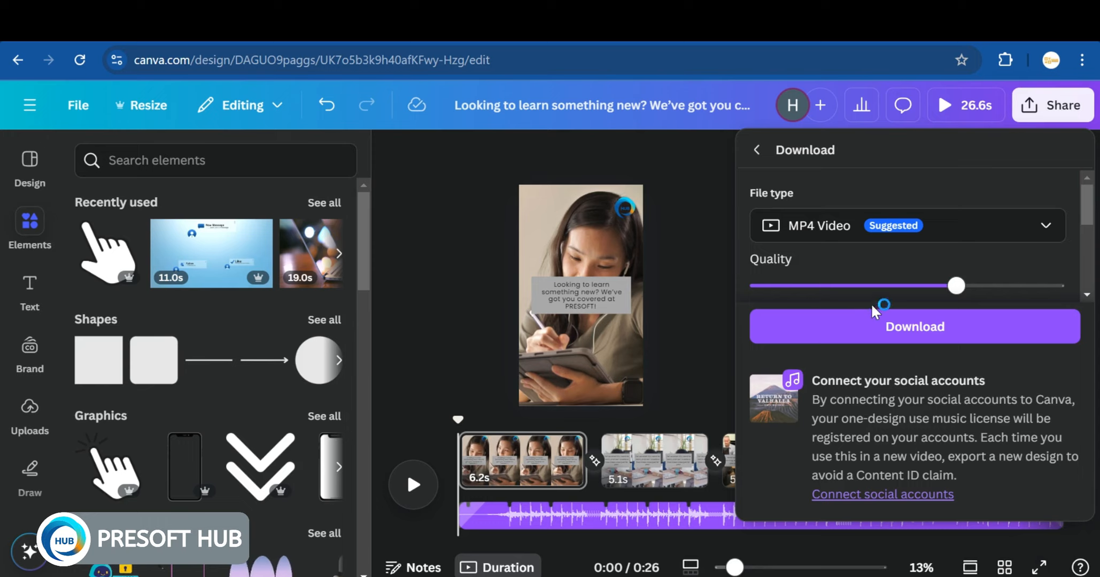
left_click(985, 330)
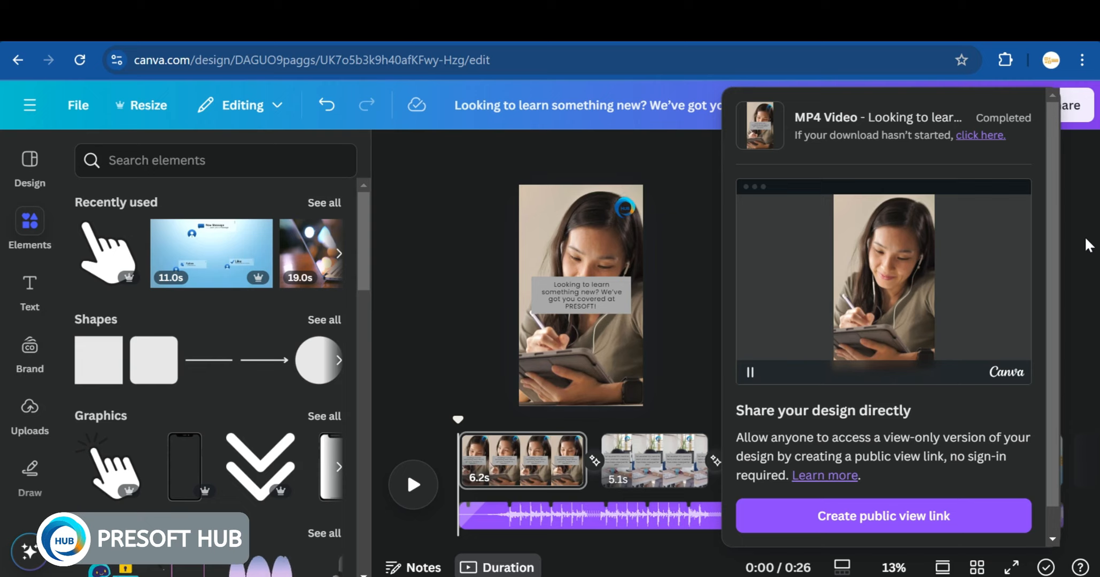
left_click(1080, 219)
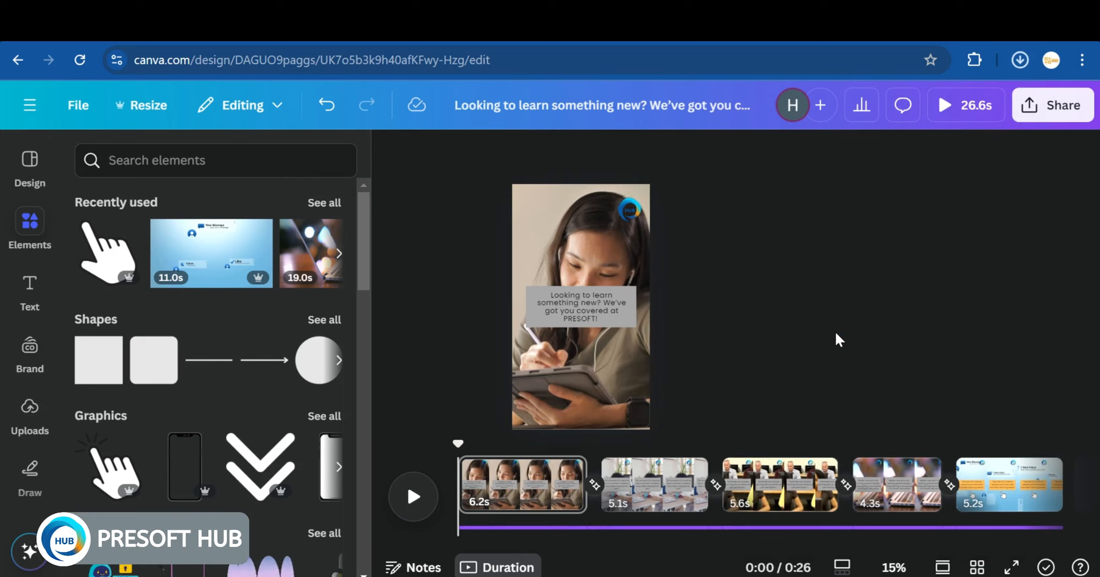
Open the downloaded PRESOFT MP4 from the browser's downloads in the media player and play it
left_click(507, 576)
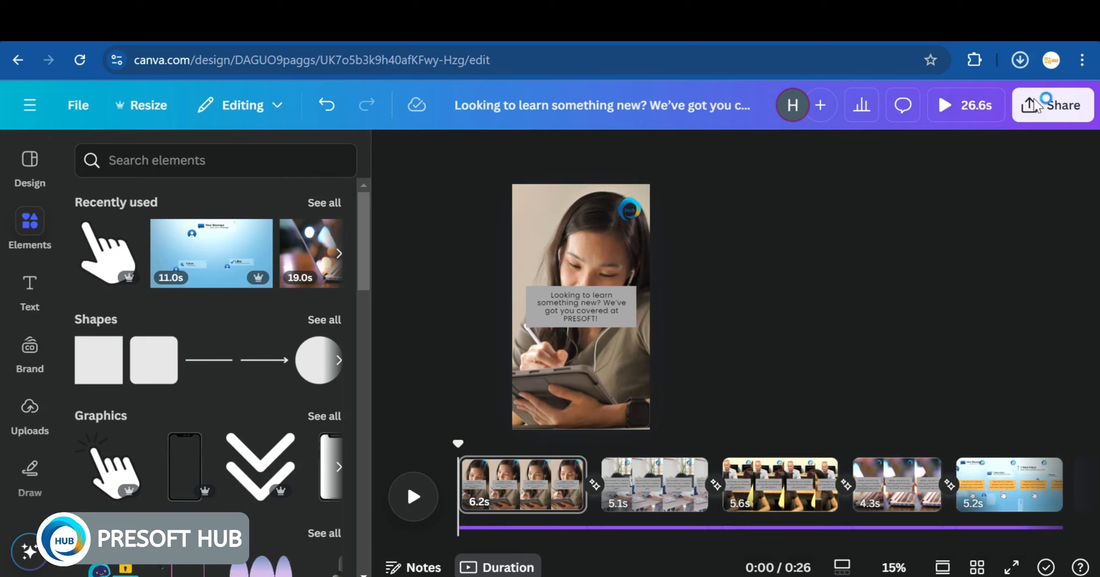
left_click(1020, 59)
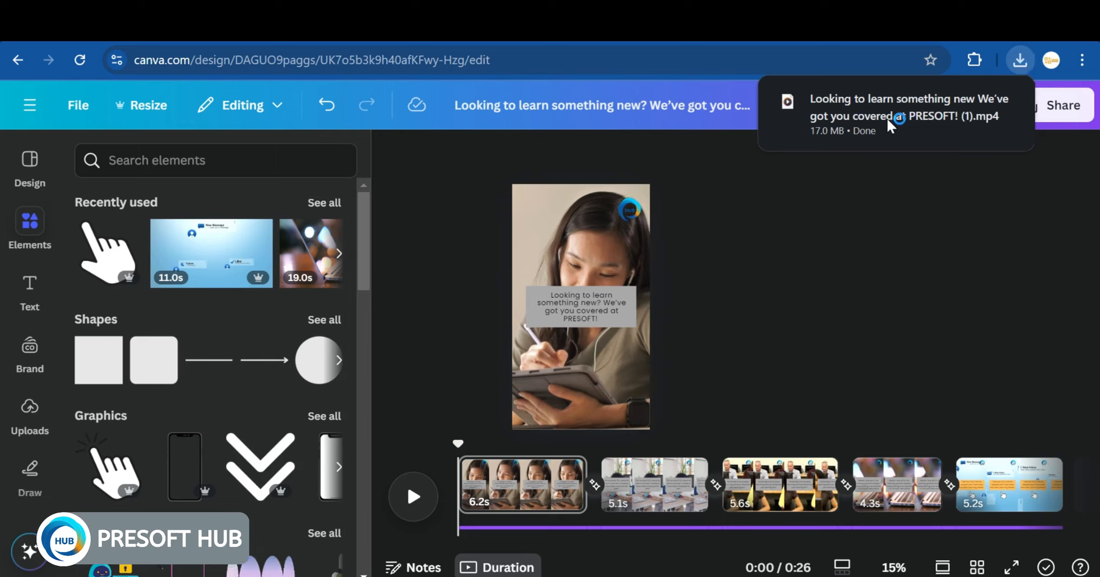
mouse_move(890, 122)
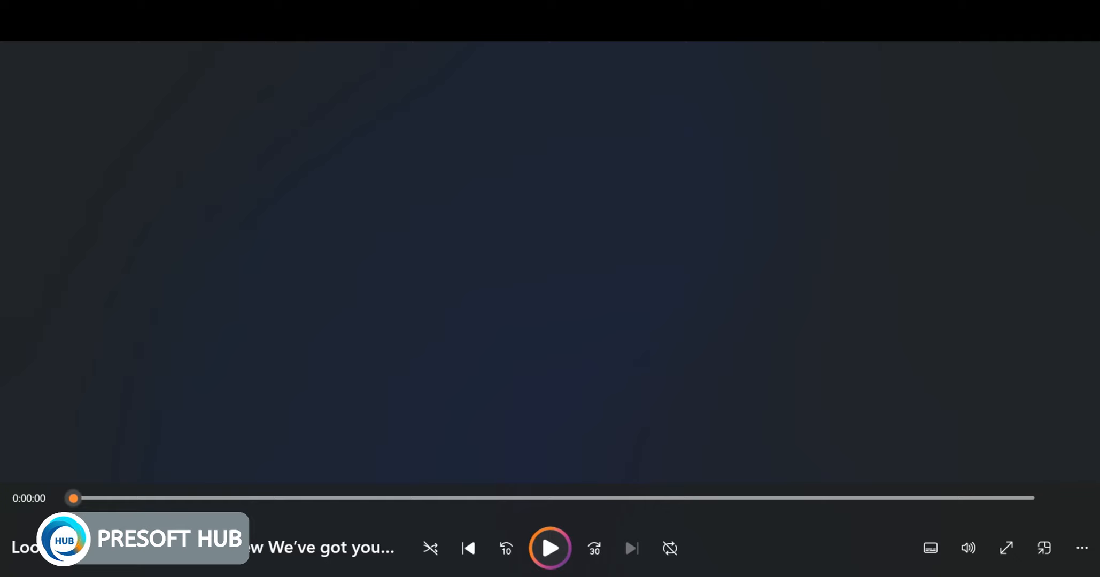
left_click(550, 548)
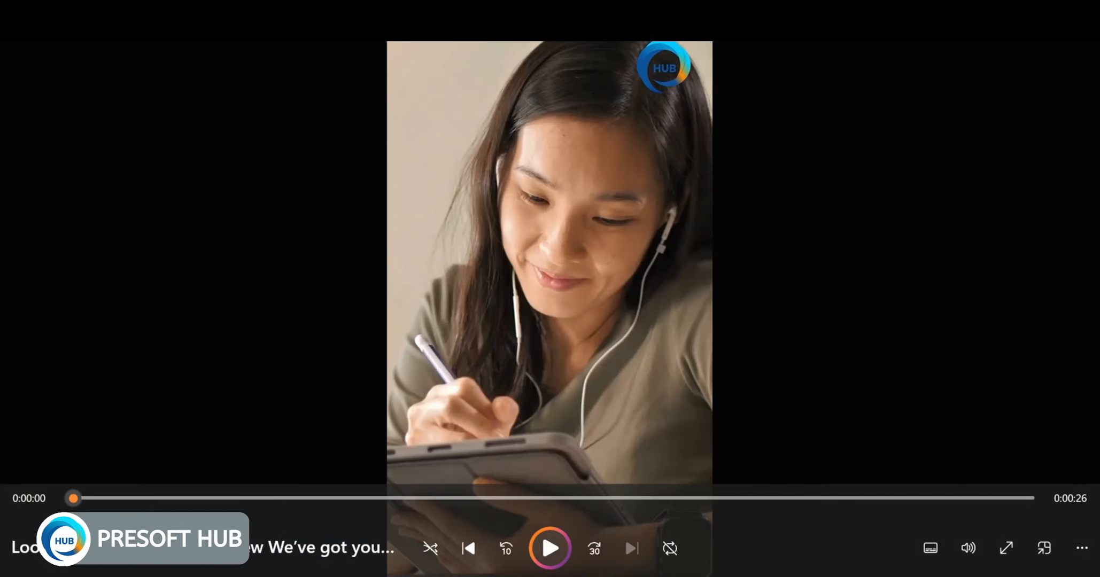